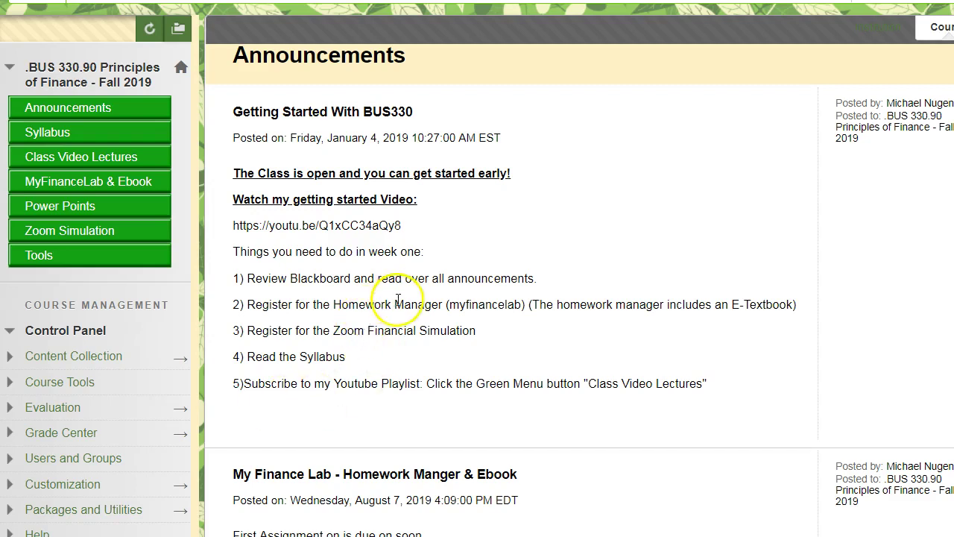
- Scroll through the Blackboard announcements to find the MyFinanceLab registration post
scroll(399, 299, down, 3)
scroll(374, 273, down, 6)
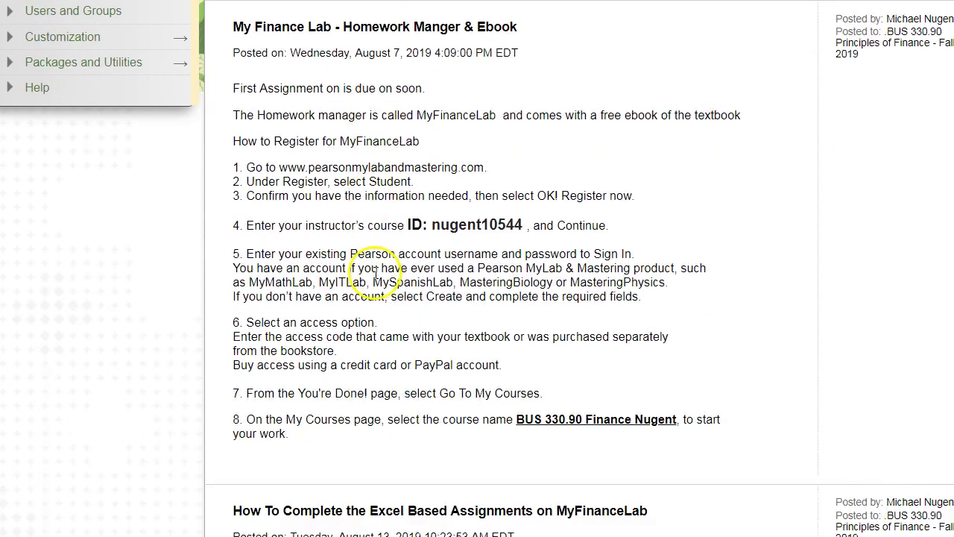
scroll(380, 277, down, 4)
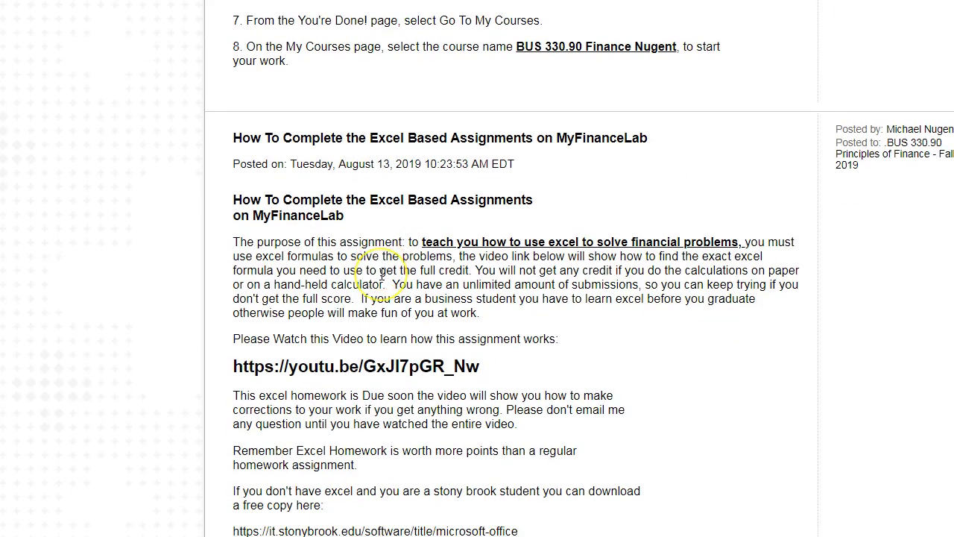
scroll(384, 280, down, 5)
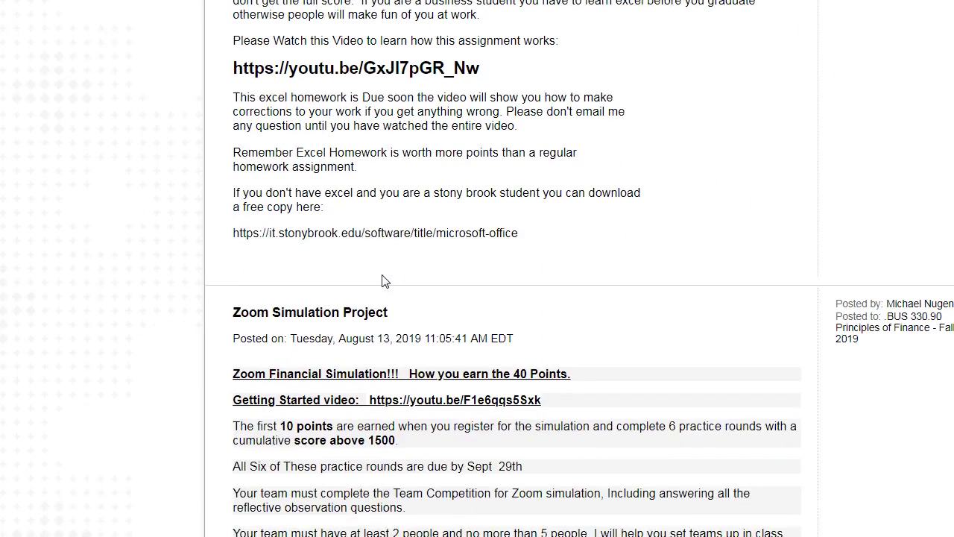
scroll(384, 280, down, 8)
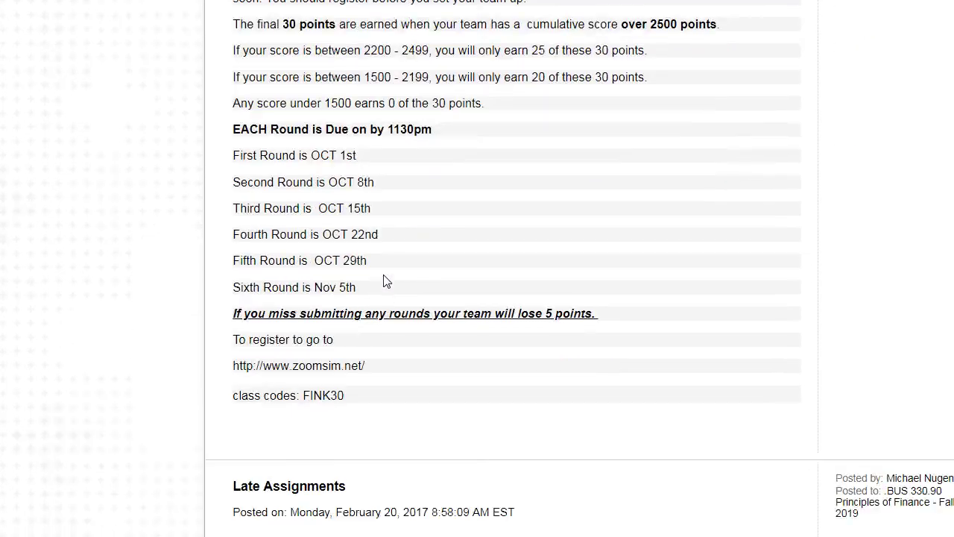
scroll(384, 280, down, 2)
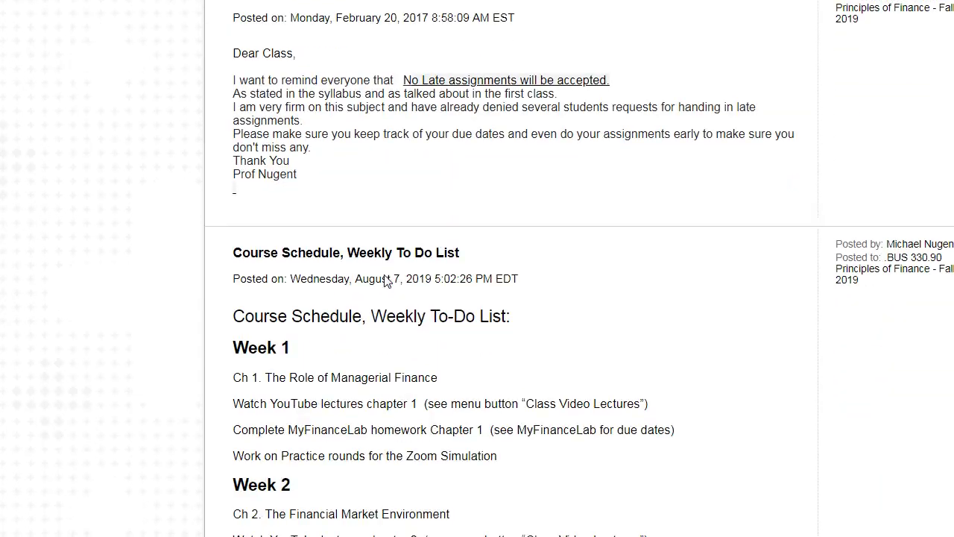
scroll(387, 281, up, 3)
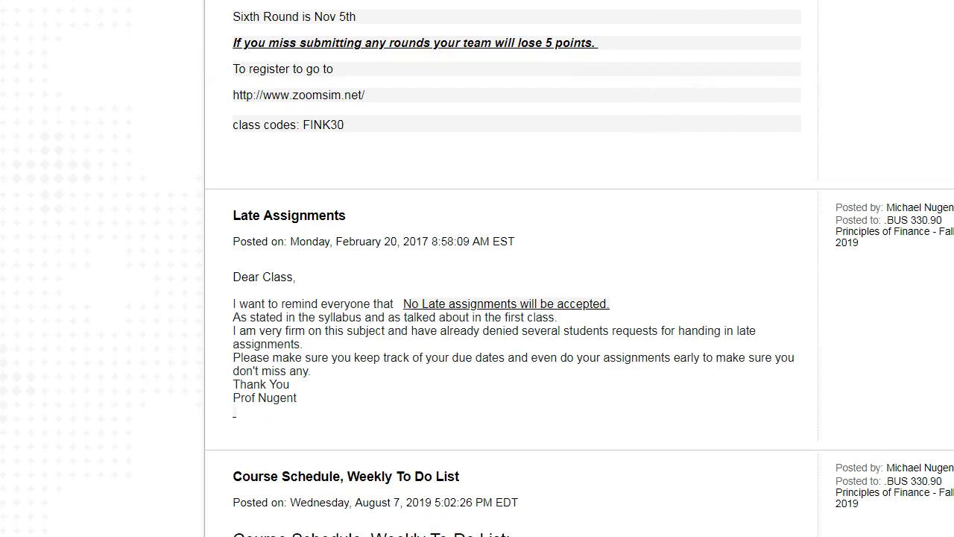
scroll(478, 298, up, 15)
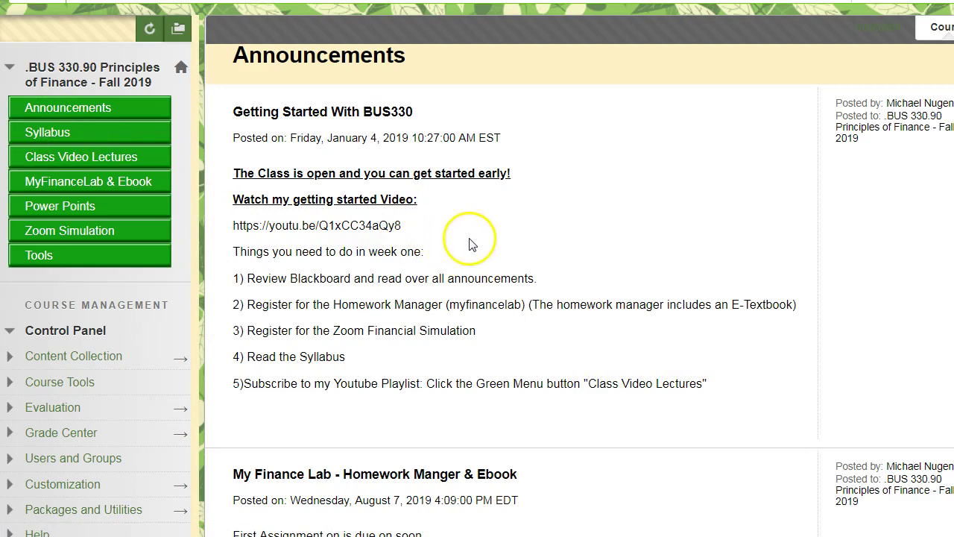
- Select the instructor's course ID after 'ID:' in the MyFinanceLab announcement
scroll(472, 244, down, 1)
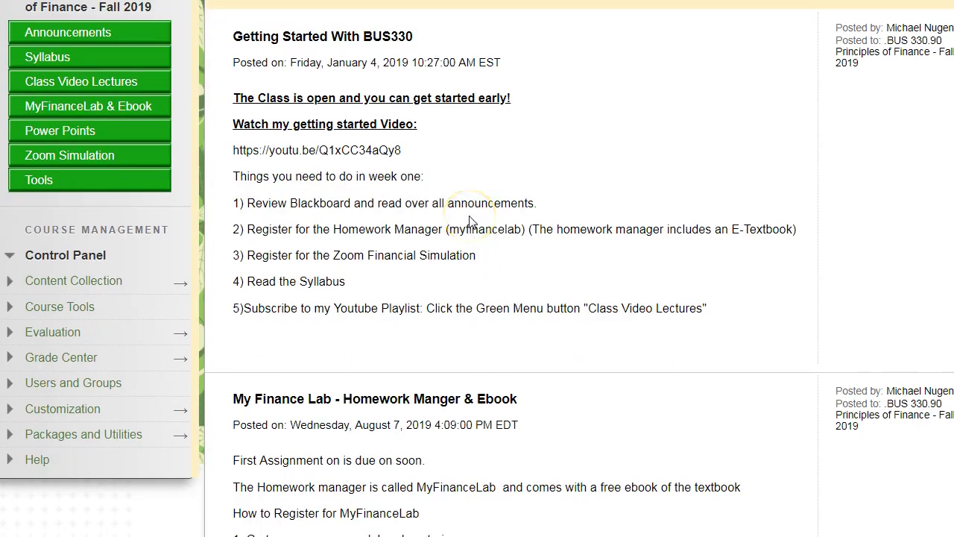
scroll(470, 220, down, 4)
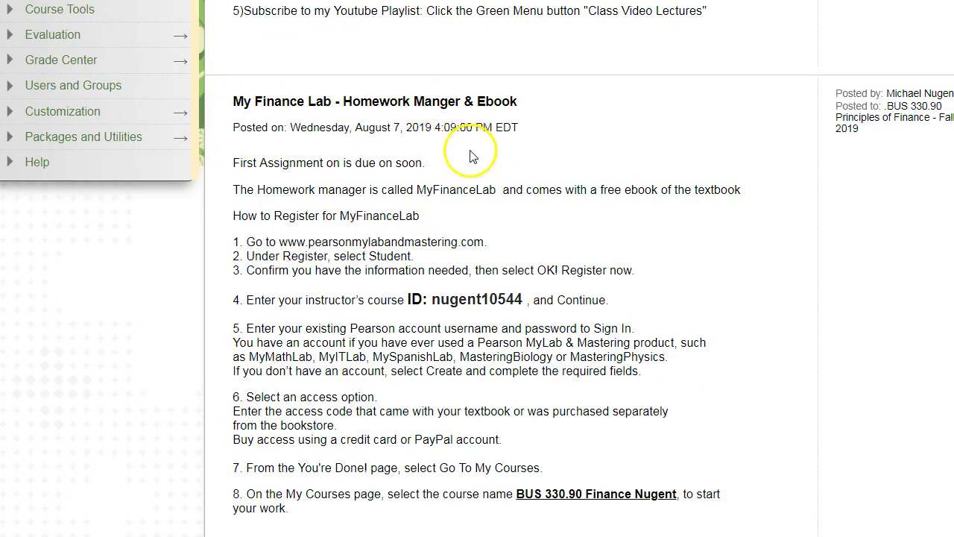
scroll(440, 153, down, 1)
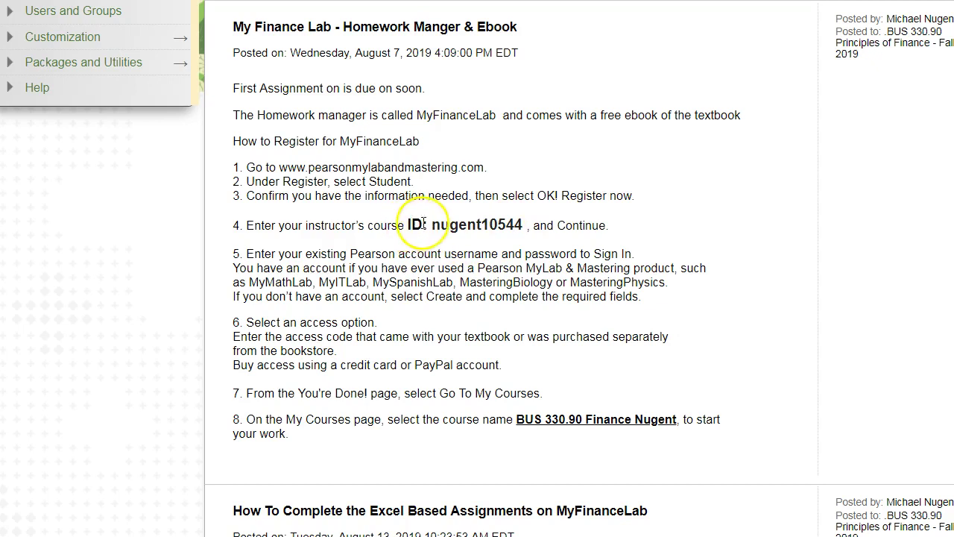
drag(457, 224, 518, 226)
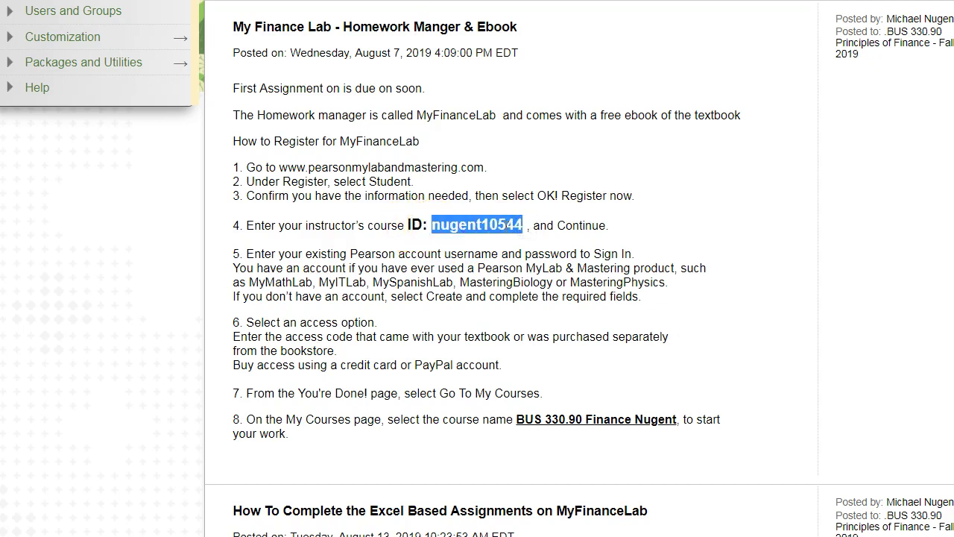
scroll(372, 223, up, 6)
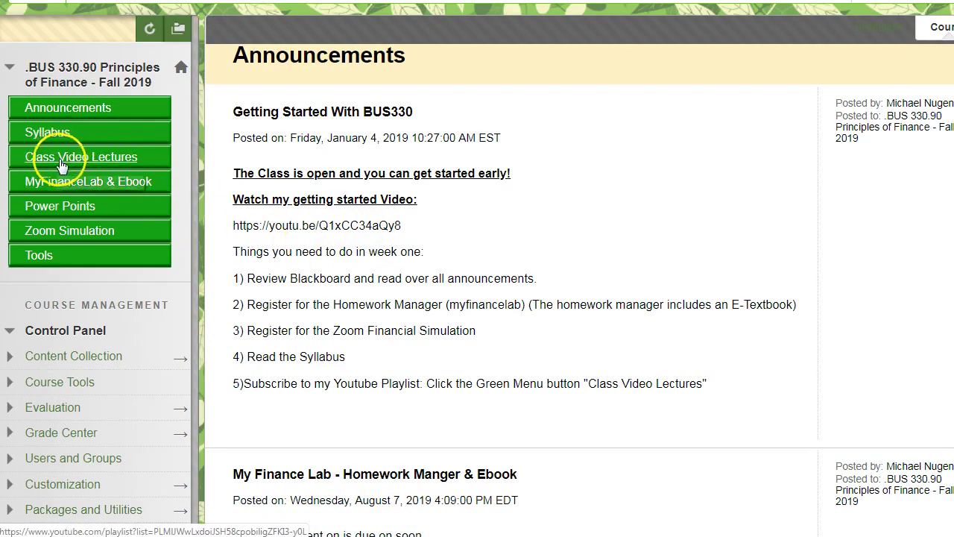
- Reach Pearson's Student registration page under Register Now, then recheck the course ID in Blackboard
click(80, 184)
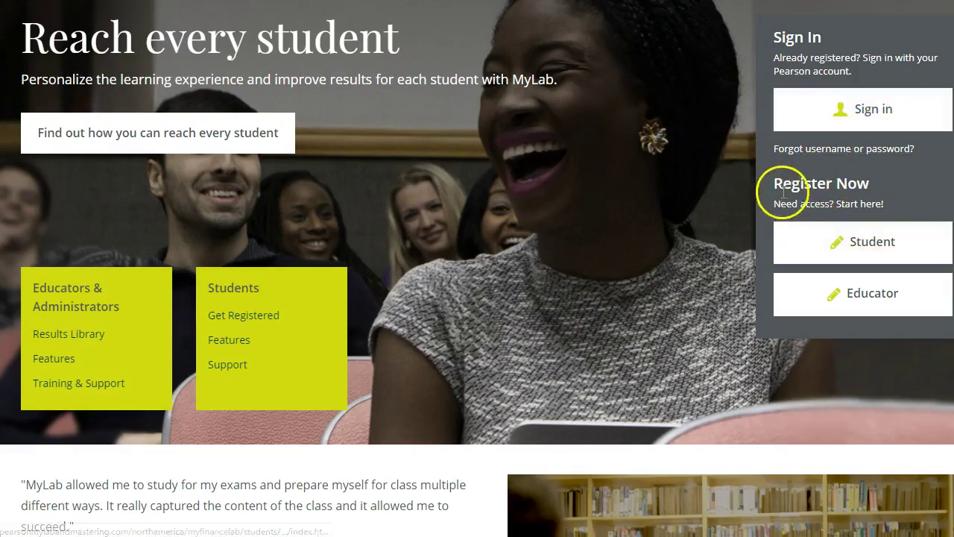
click(854, 242)
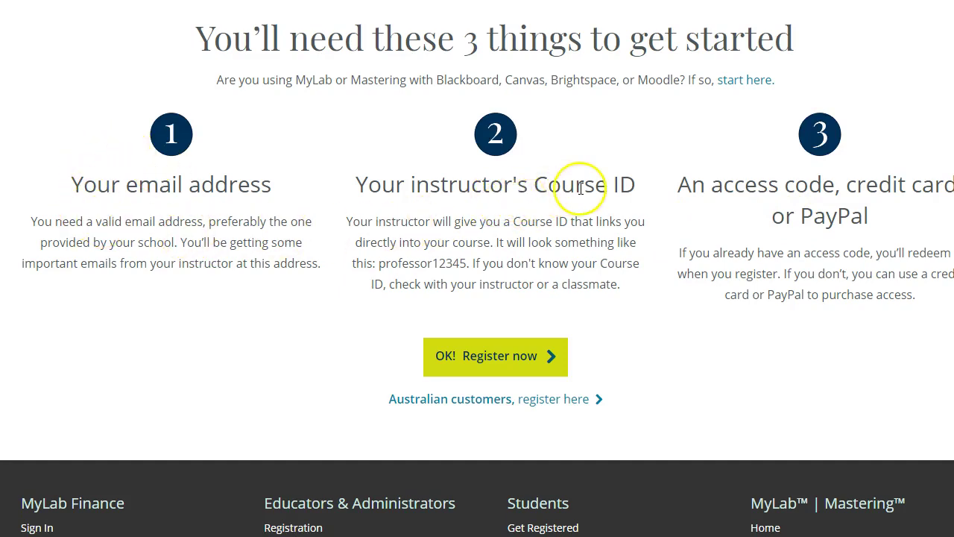
key(ctrl+Tab)
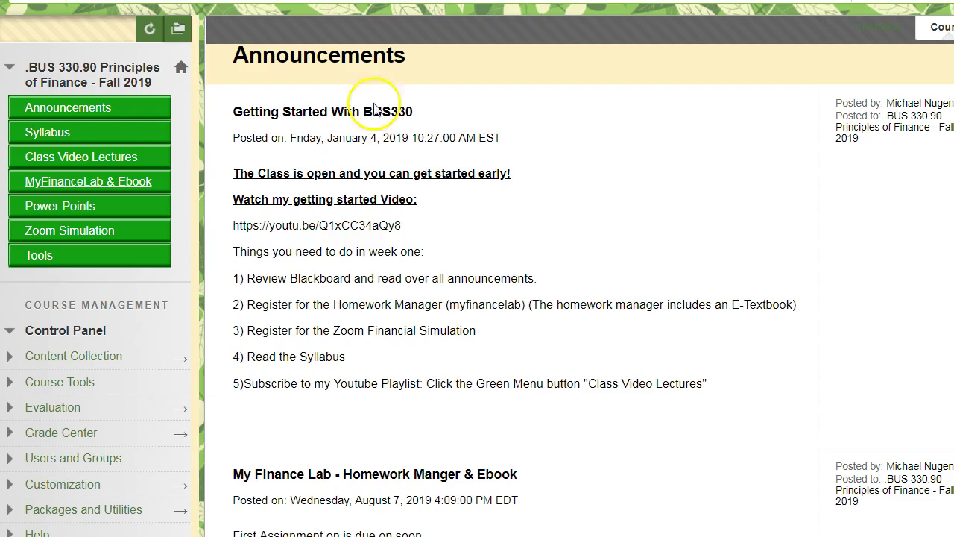
scroll(437, 398, down, 4)
double_click(450, 401)
scroll(448, 400, down, 1)
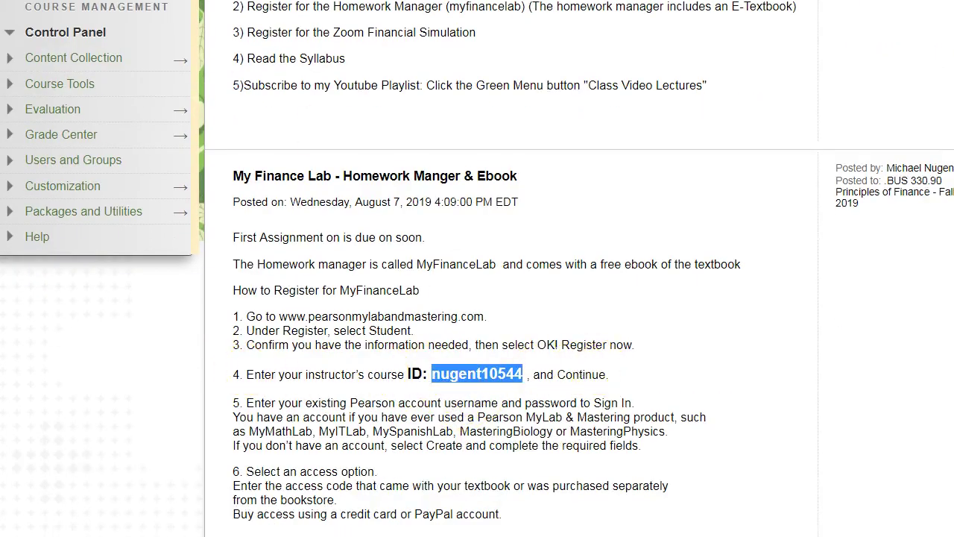
key(ctrl+Tab)
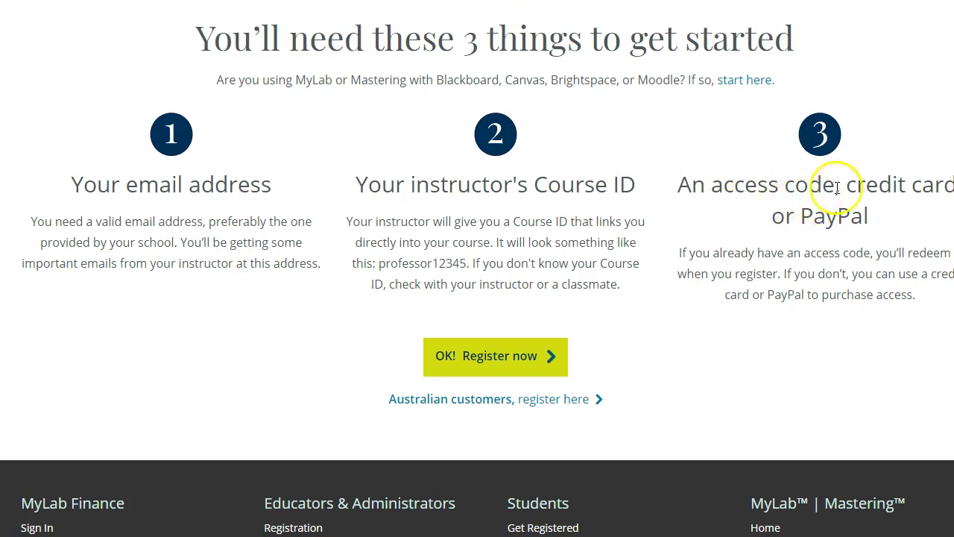
- Paste the course ID into the registration form, continue, and choose Create a Pearson Account
click(486, 365)
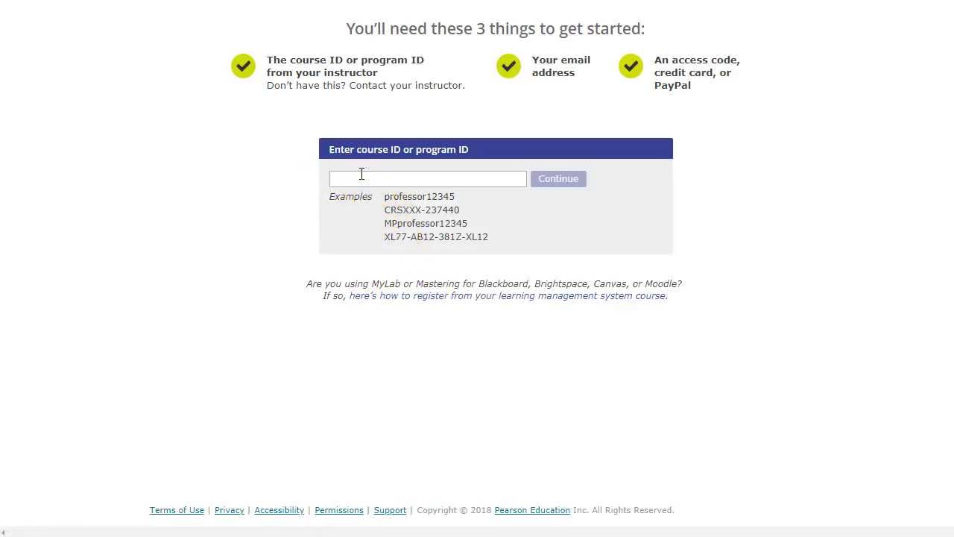
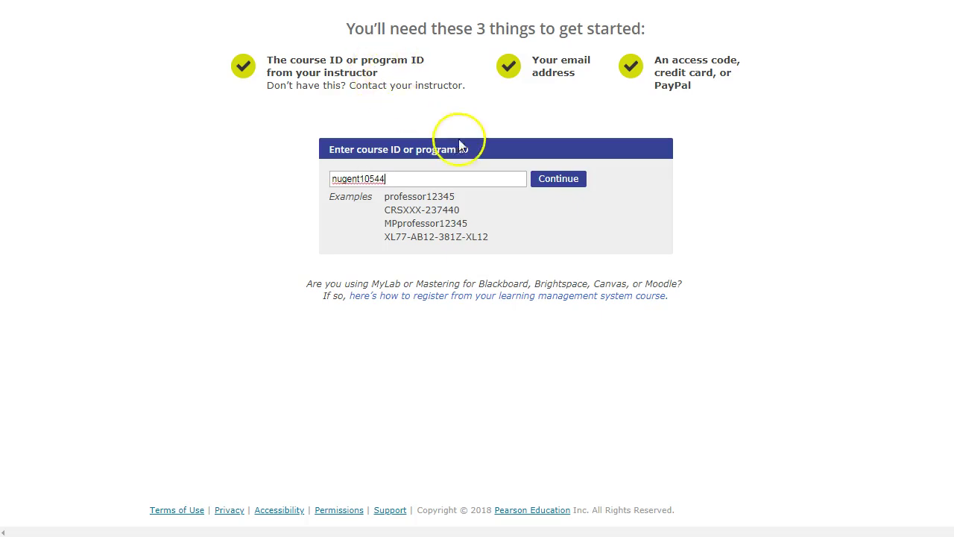
click(546, 183)
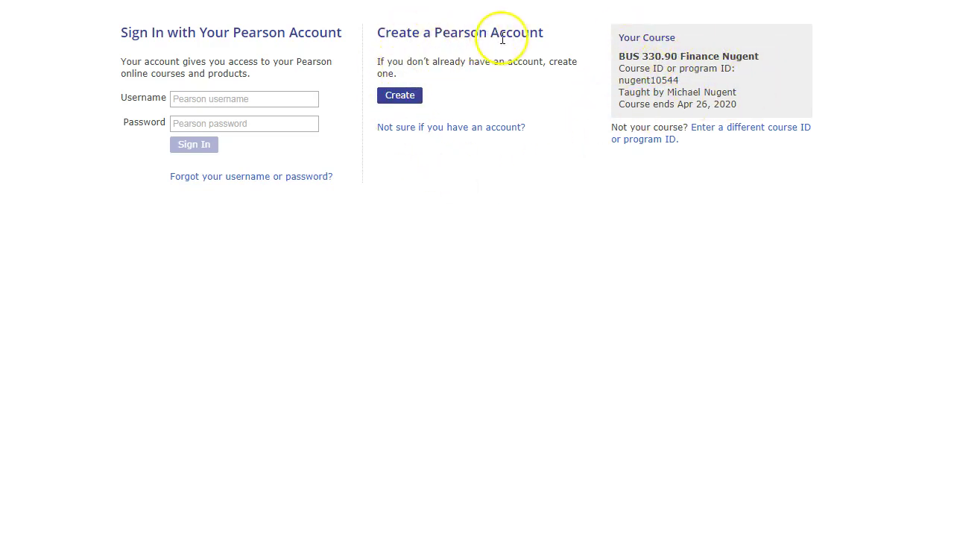
click(399, 95)
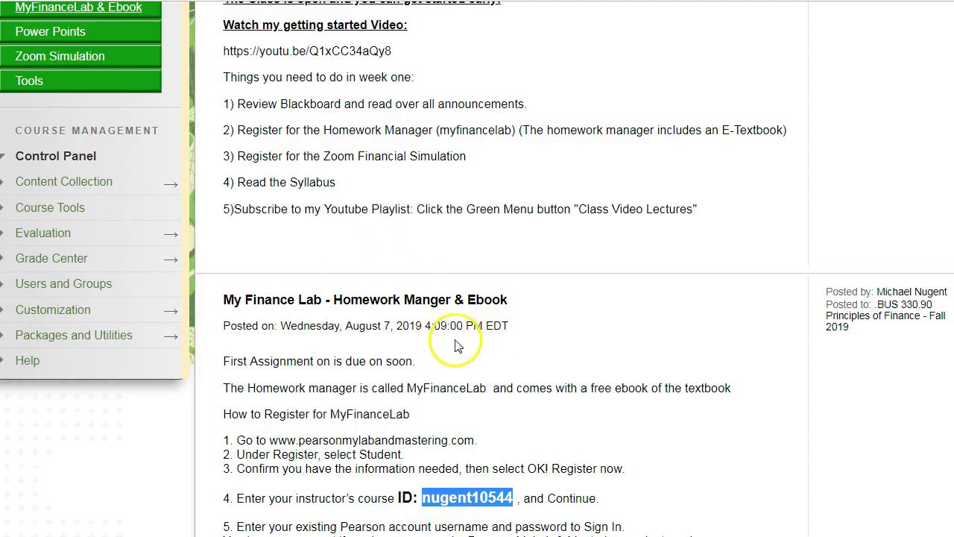
- Read through the remaining MyFinanceLab registration steps, deselecting the highlighted course ID
scroll(458, 346, down, 1)
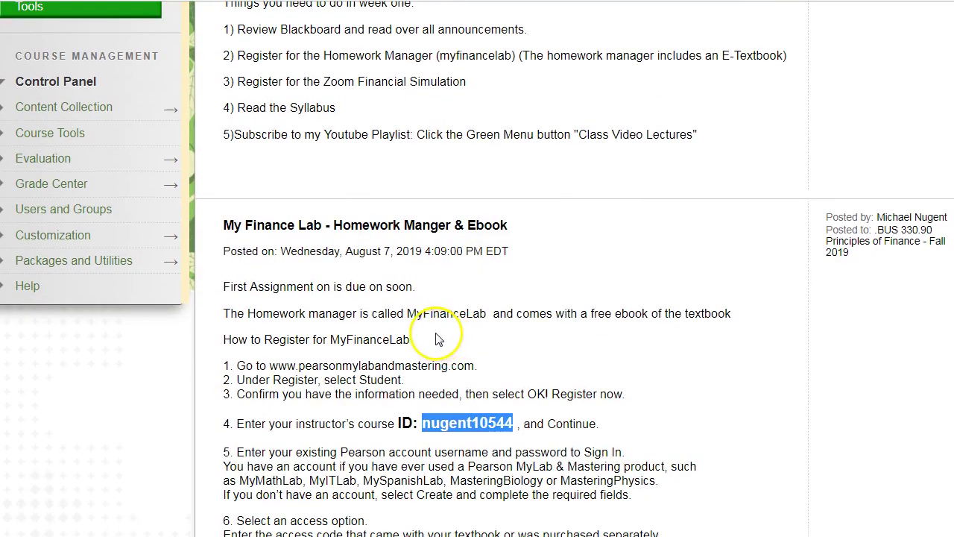
scroll(440, 339, down, 1)
click(454, 276)
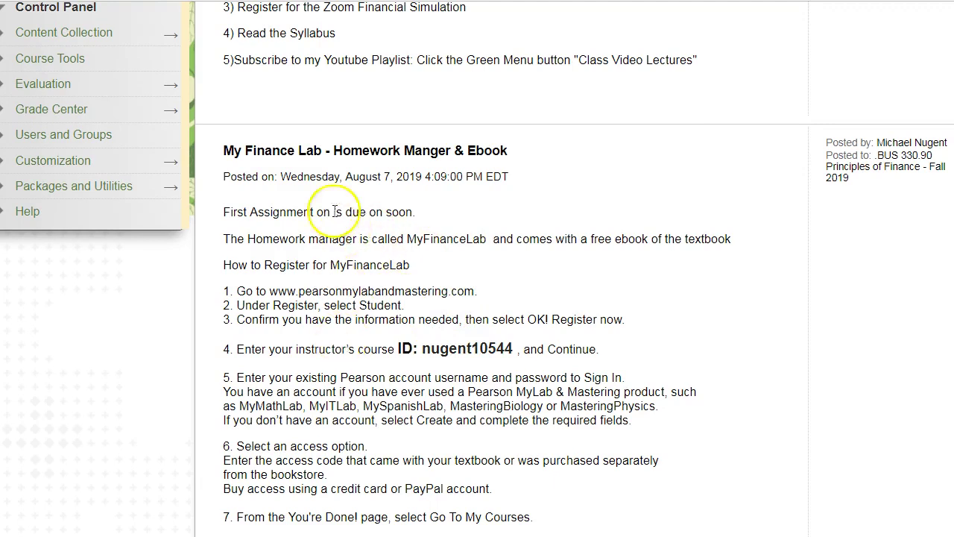
scroll(346, 230, down, 1)
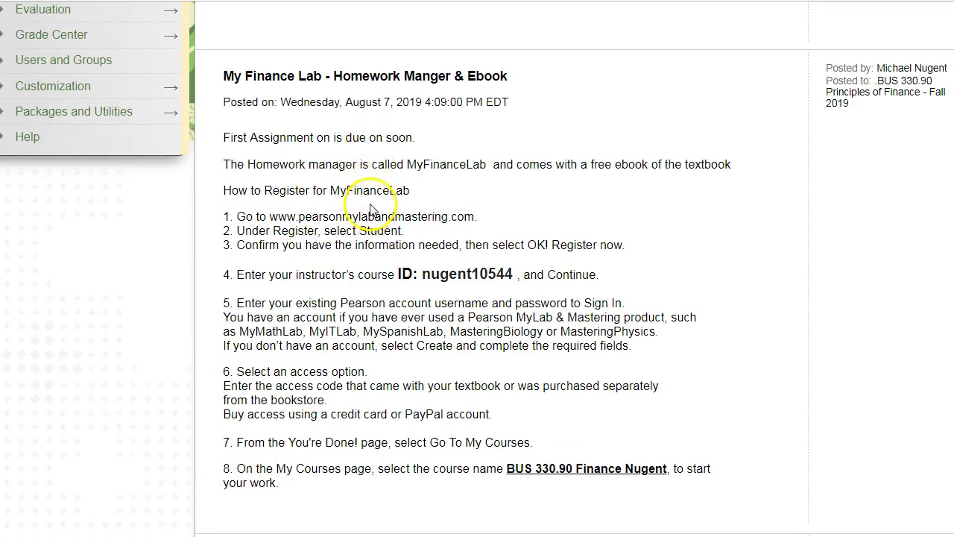
scroll(376, 201, down, 4)
scroll(380, 198, down, 2)
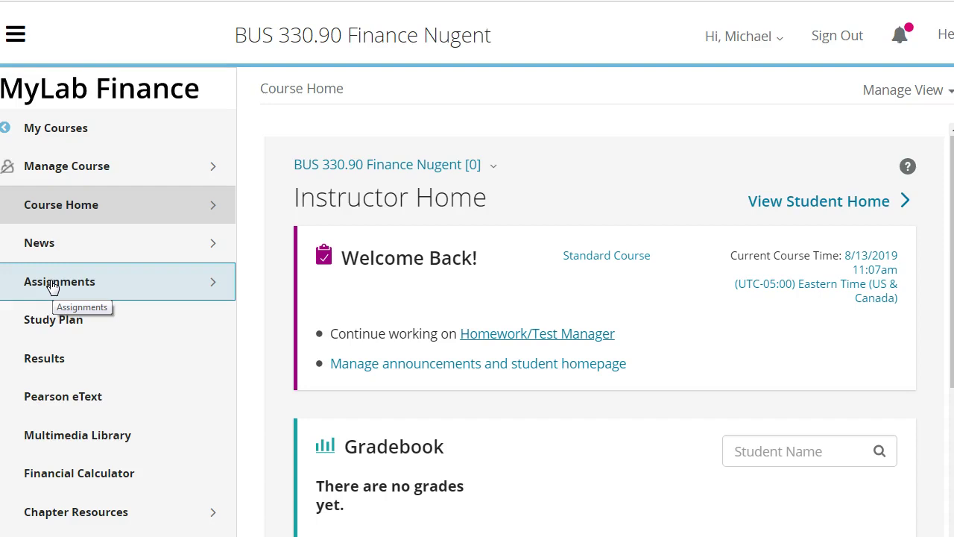
- Visit the empty Take a Quiz/Test page, then review the All Assignments list of weekly chapter homework
click(55, 285)
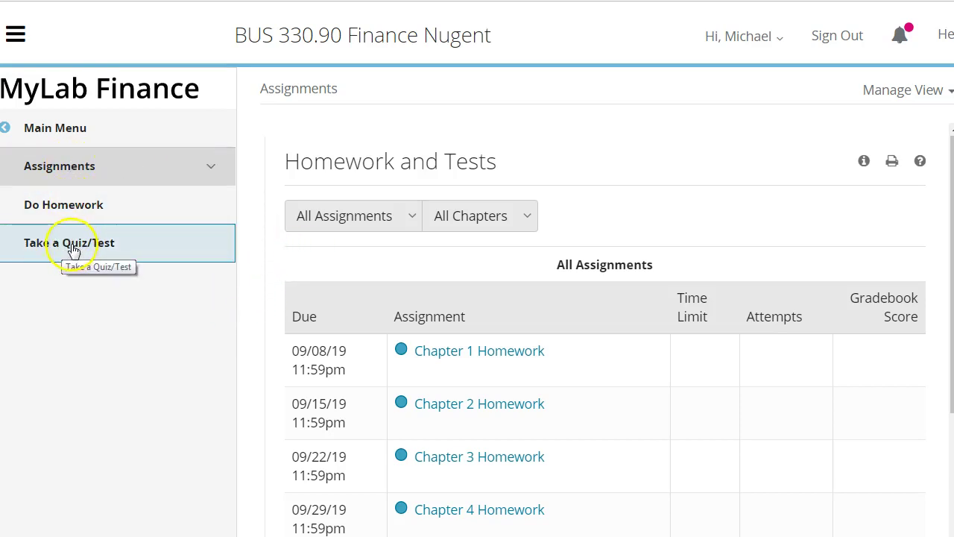
click(85, 247)
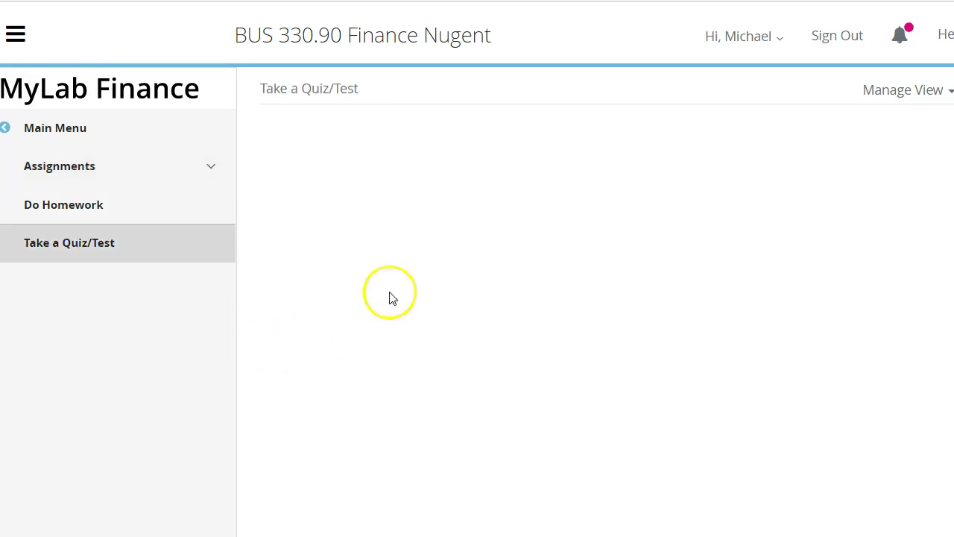
click(86, 170)
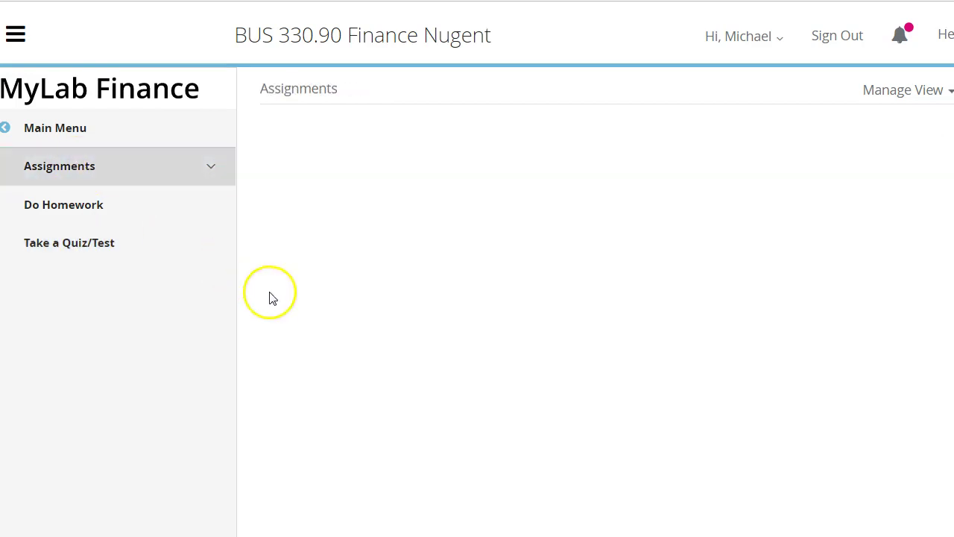
click(44, 245)
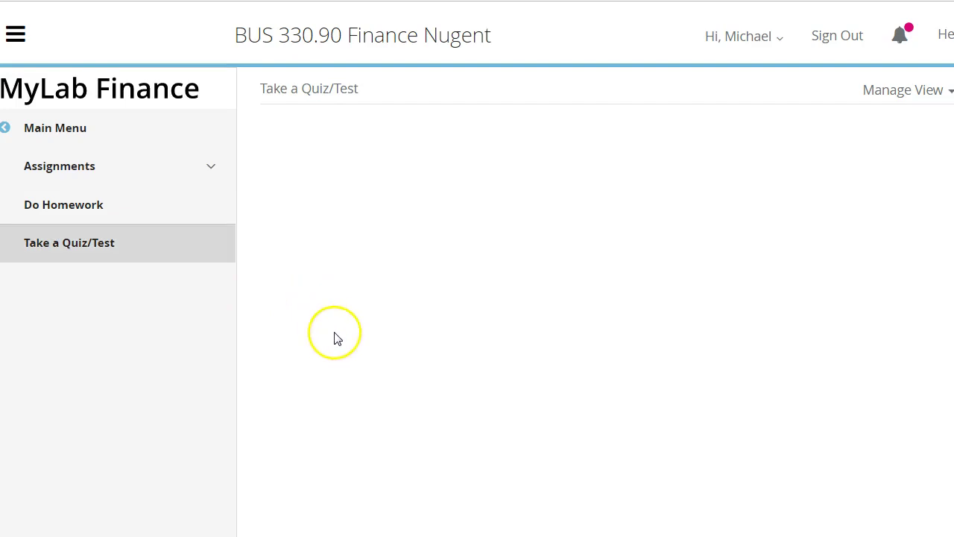
scroll(283, 340, down, 1)
scroll(279, 337, up, 1)
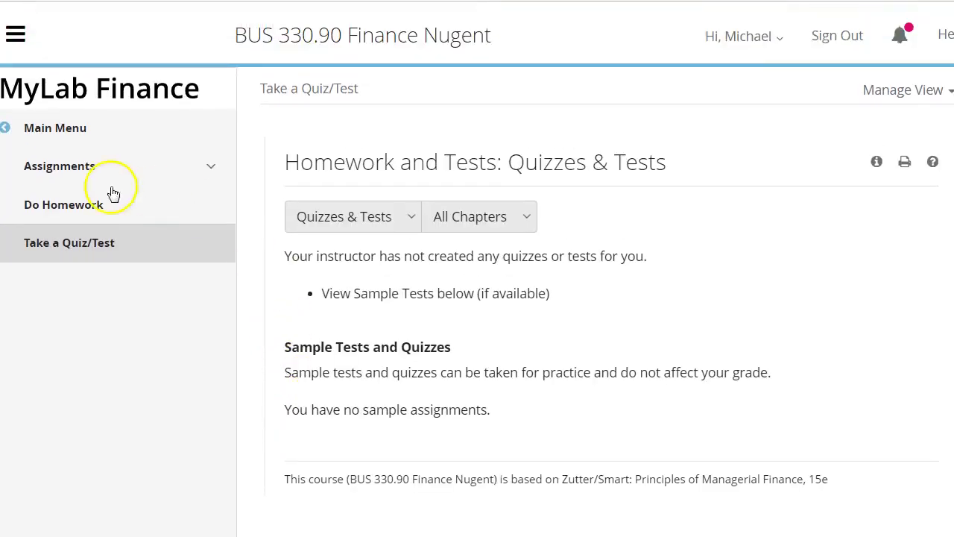
click(57, 167)
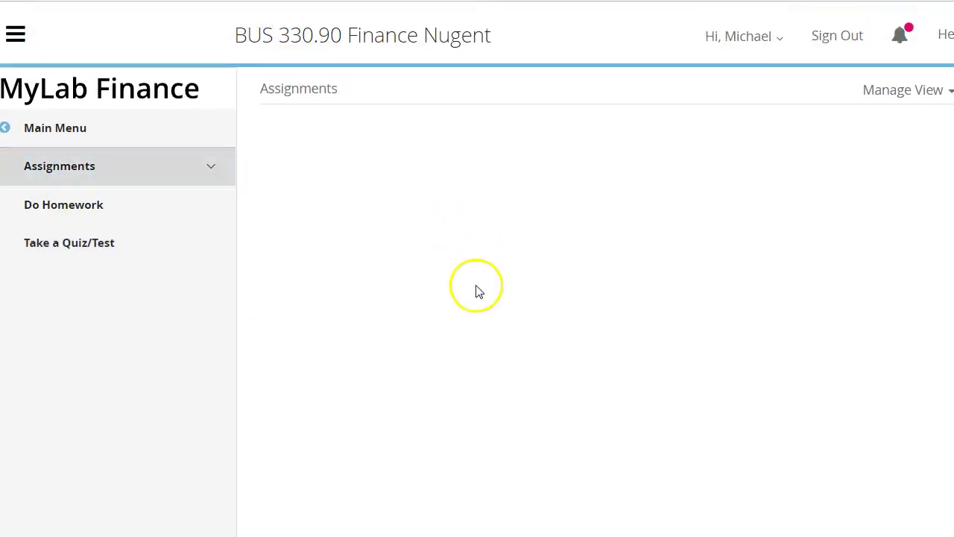
scroll(447, 319, down, 1)
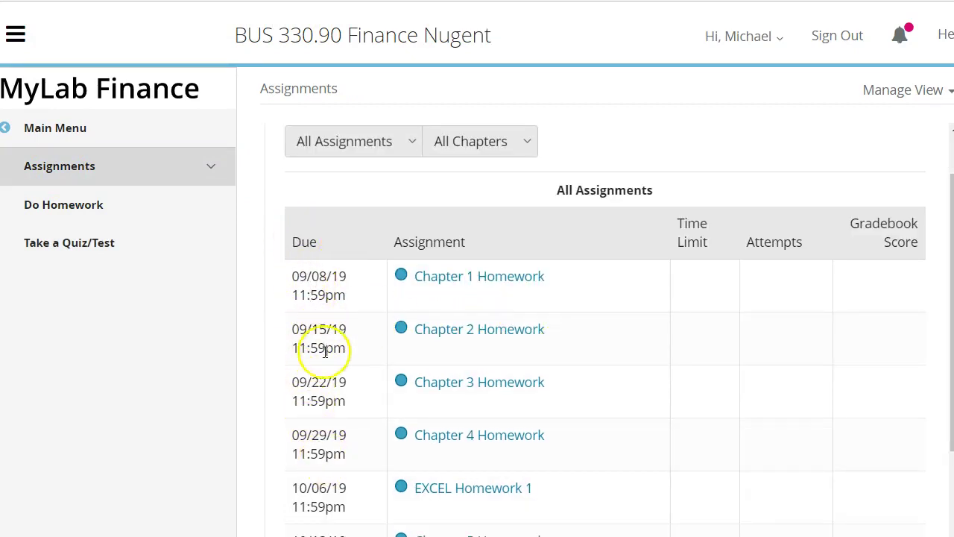
scroll(324, 349, down, 3)
scroll(339, 436, up, 2)
scroll(477, 279, up, 2)
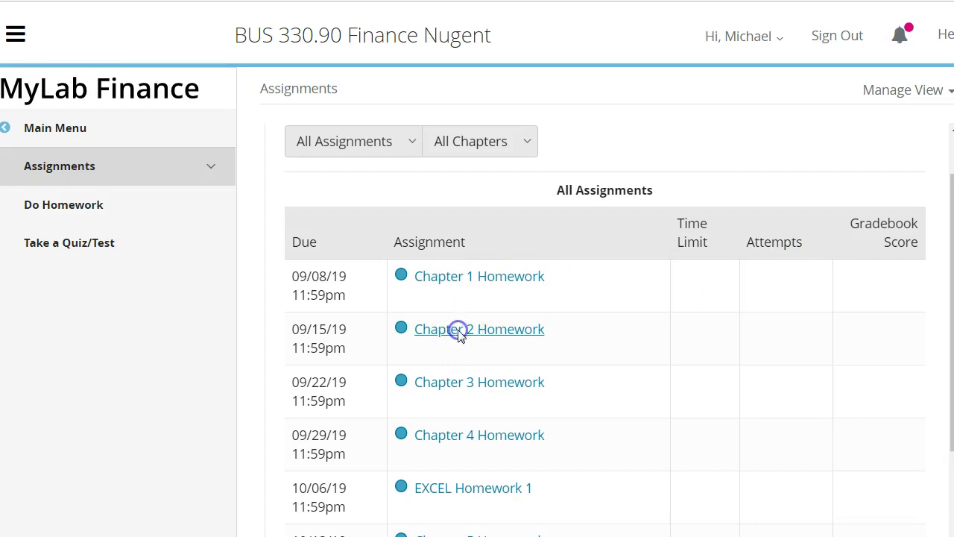
- Start Question 1 of the Chapter 2 Homework assignment
click(459, 332)
scroll(453, 251, down, 3)
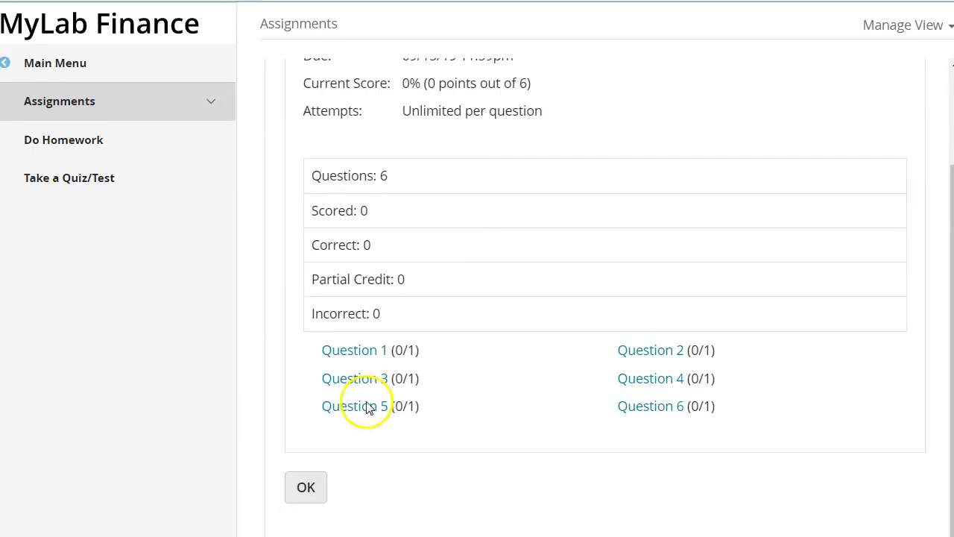
click(354, 341)
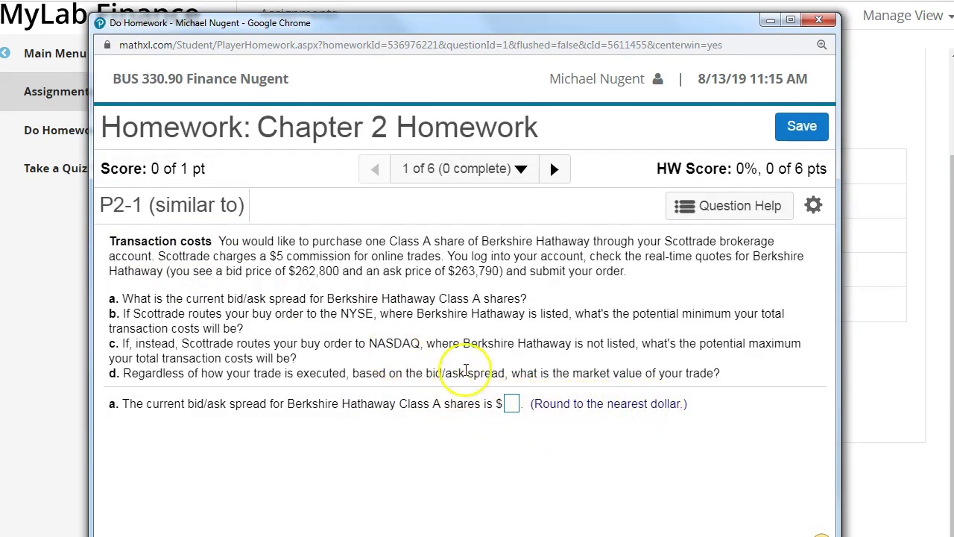
drag(496, 536, 496, 512)
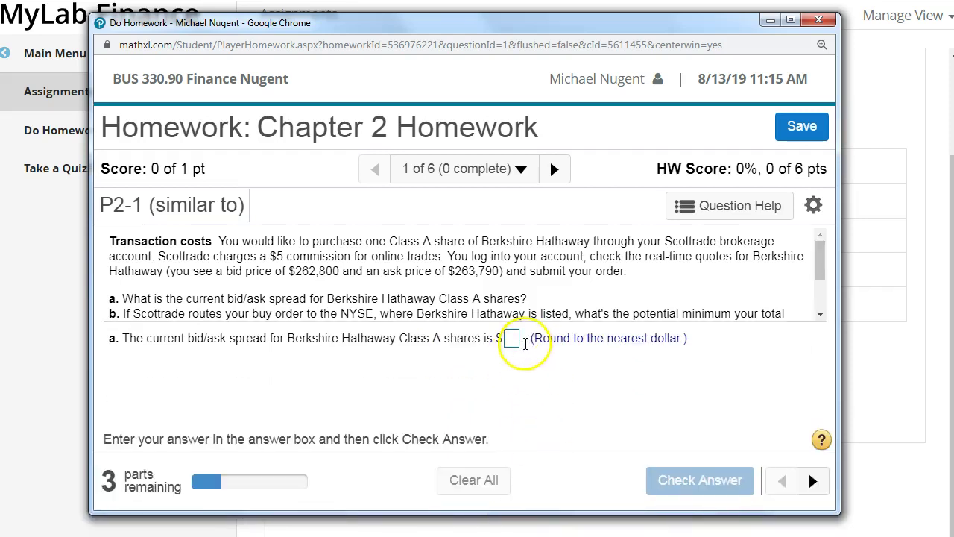
- Answer part a's bid/ask spread, correcting an initial 10 to $990
click(512, 339)
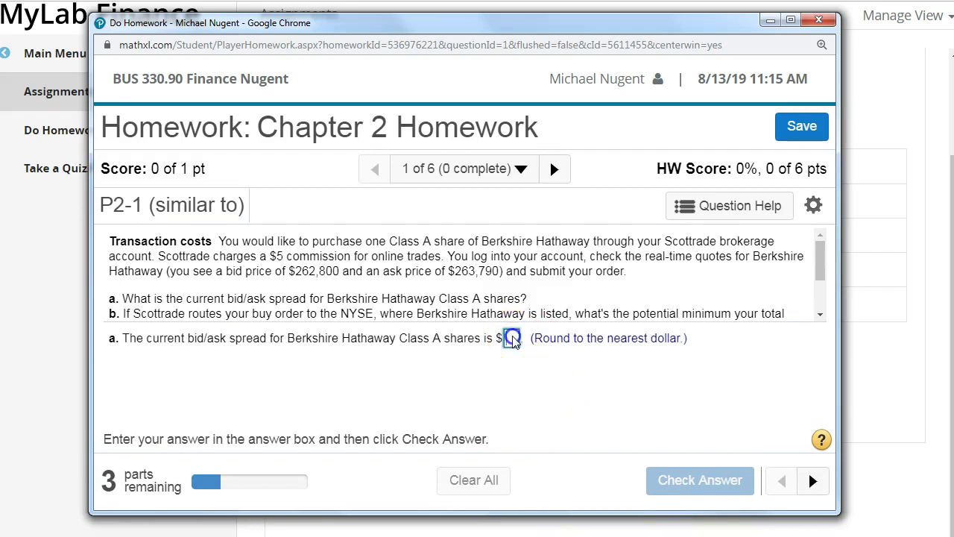
text(10)
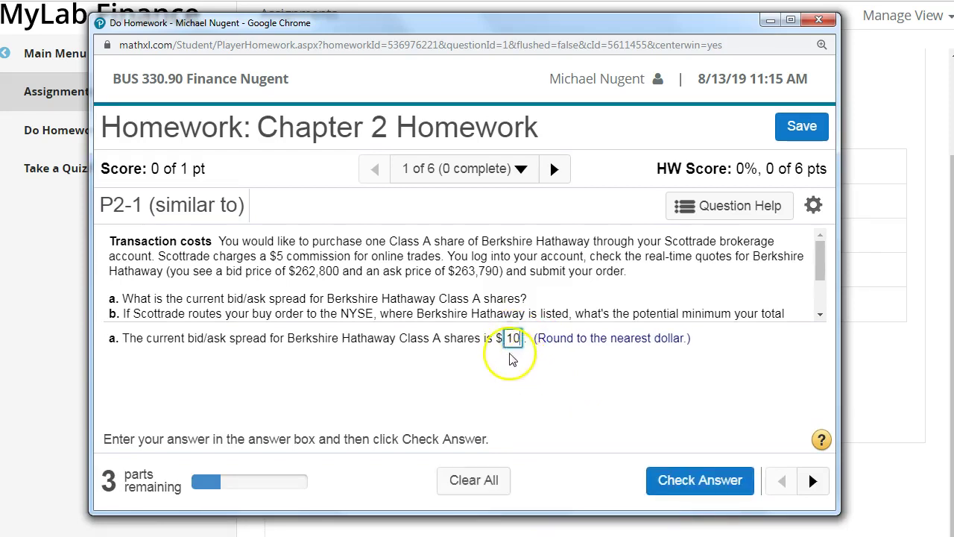
click(674, 480)
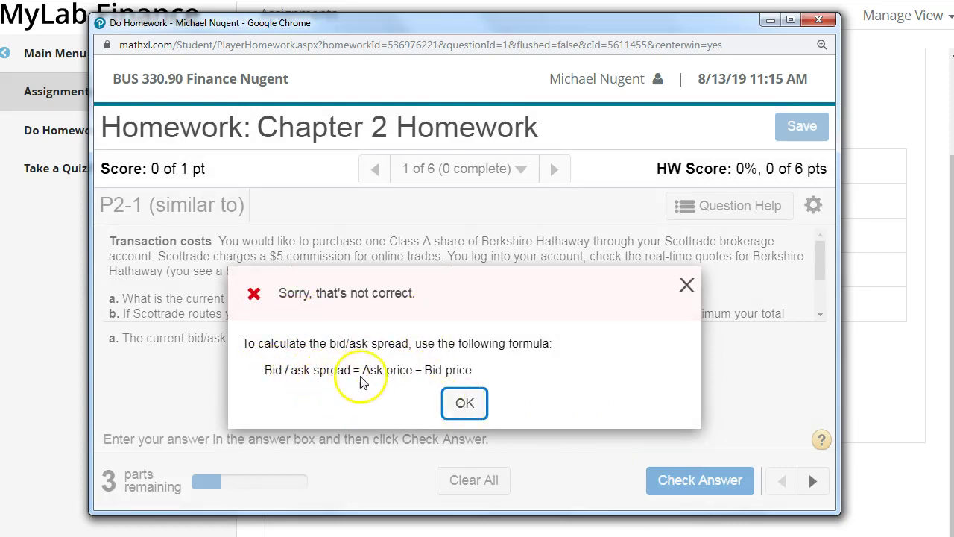
click(446, 403)
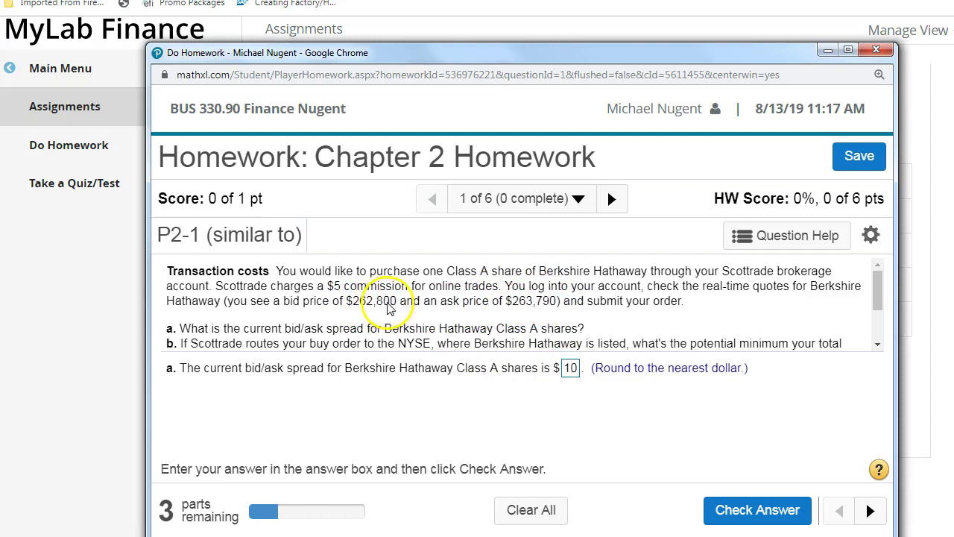
text(990)
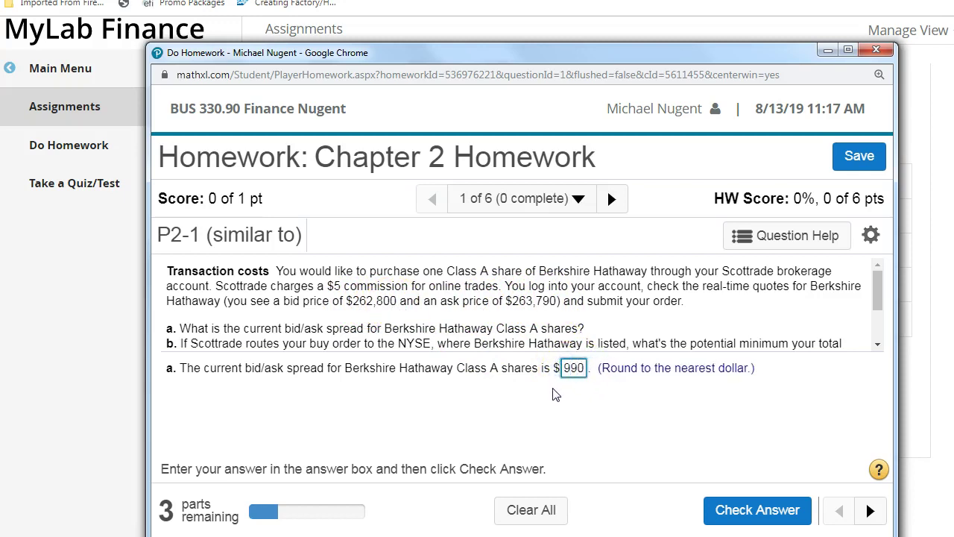
click(731, 512)
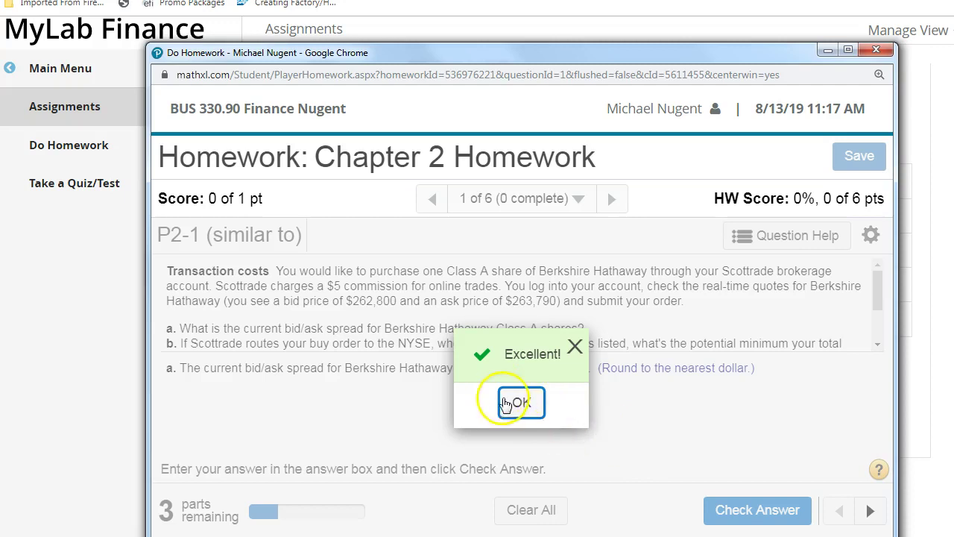
click(520, 403)
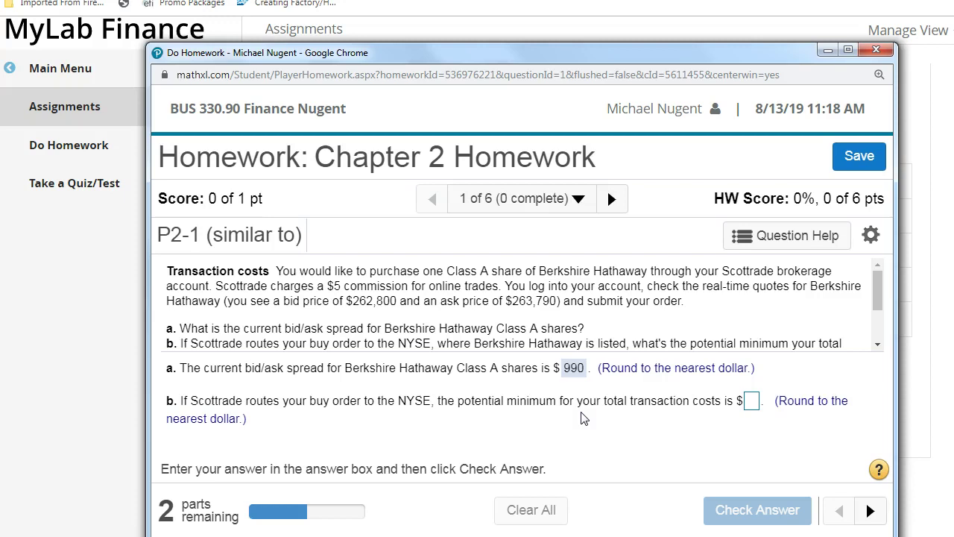
- Enter part b's minimum NYSE transaction cost, correcting 25 to $5 before the final check
click(771, 400)
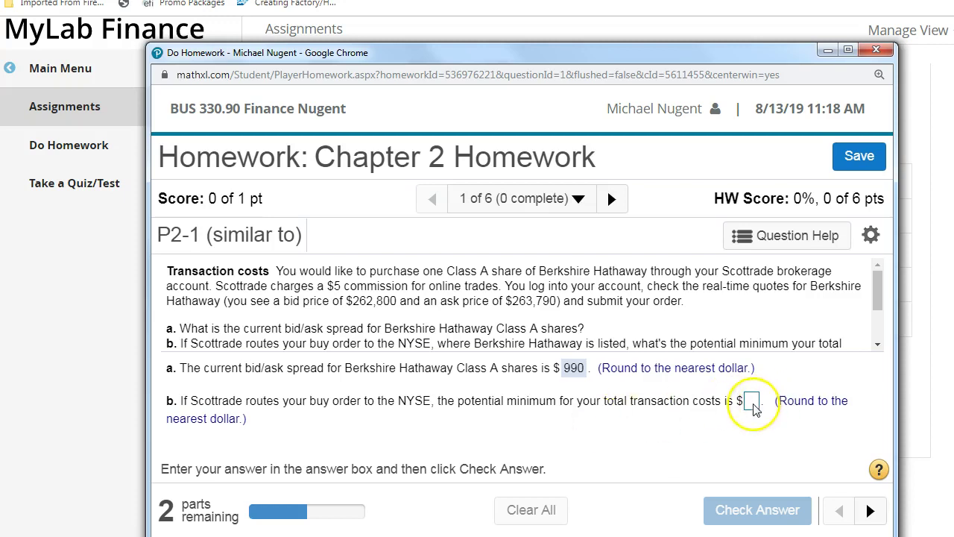
text(25)
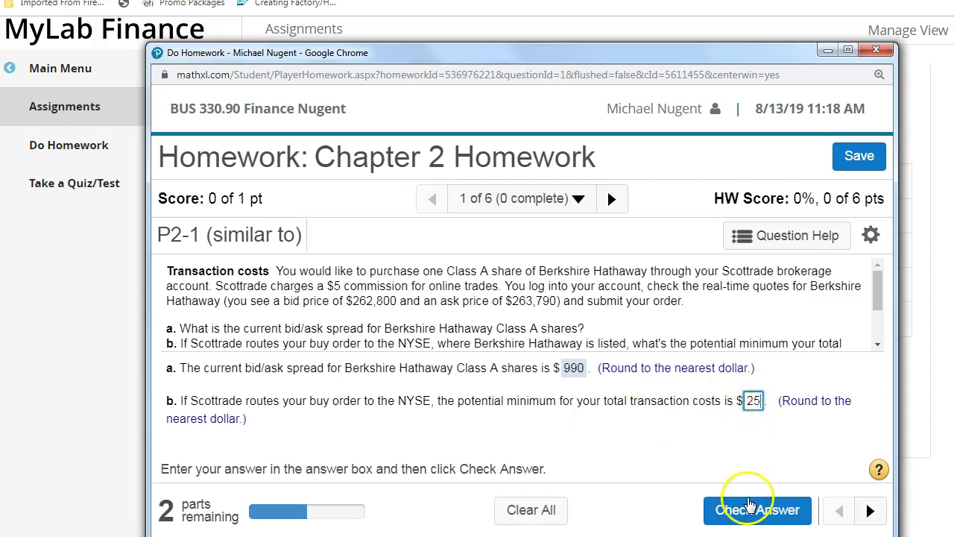
click(734, 510)
click(522, 448)
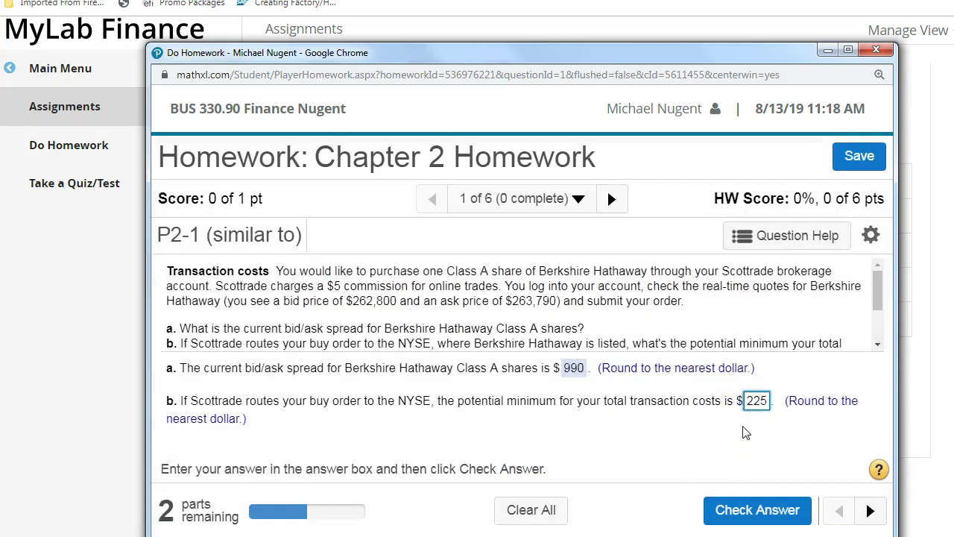
click(739, 510)
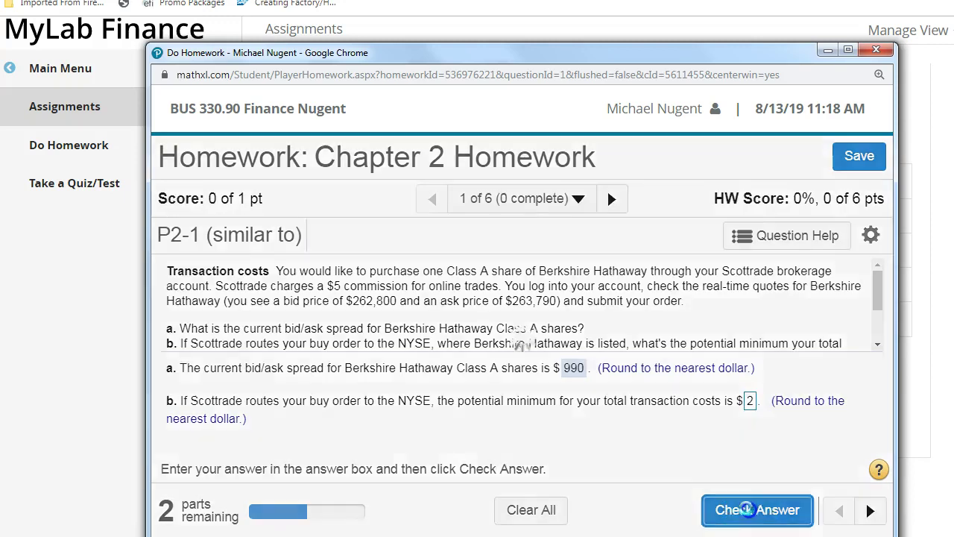
click(522, 448)
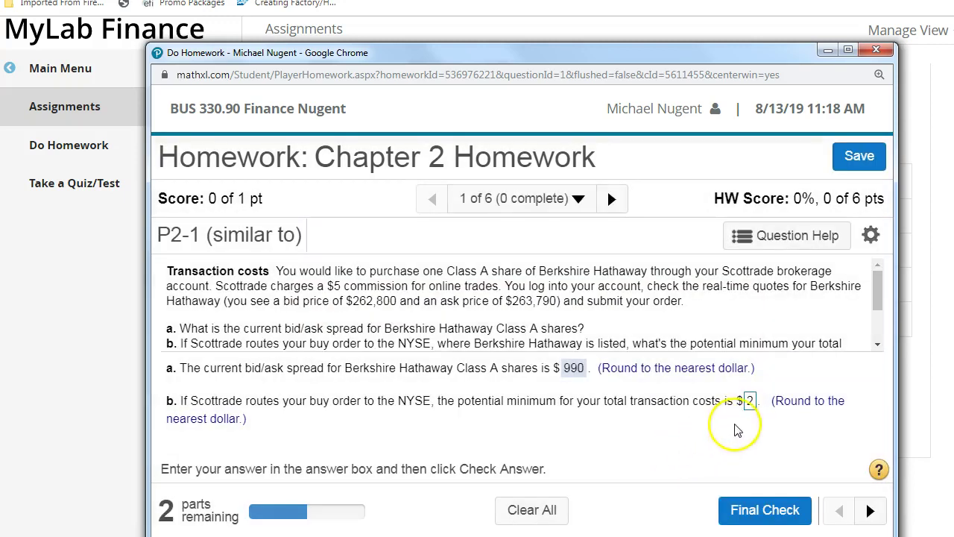
key(Delete)
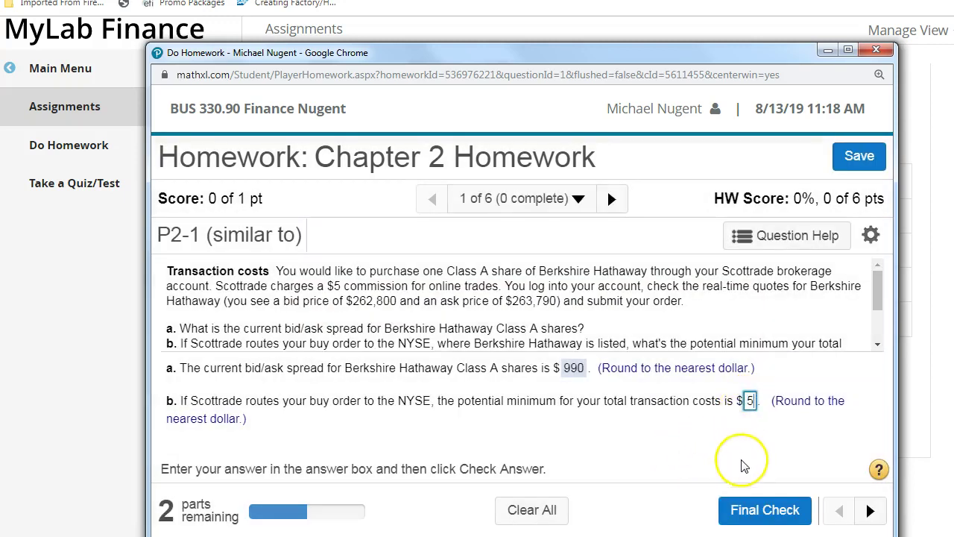
click(765, 510)
click(531, 412)
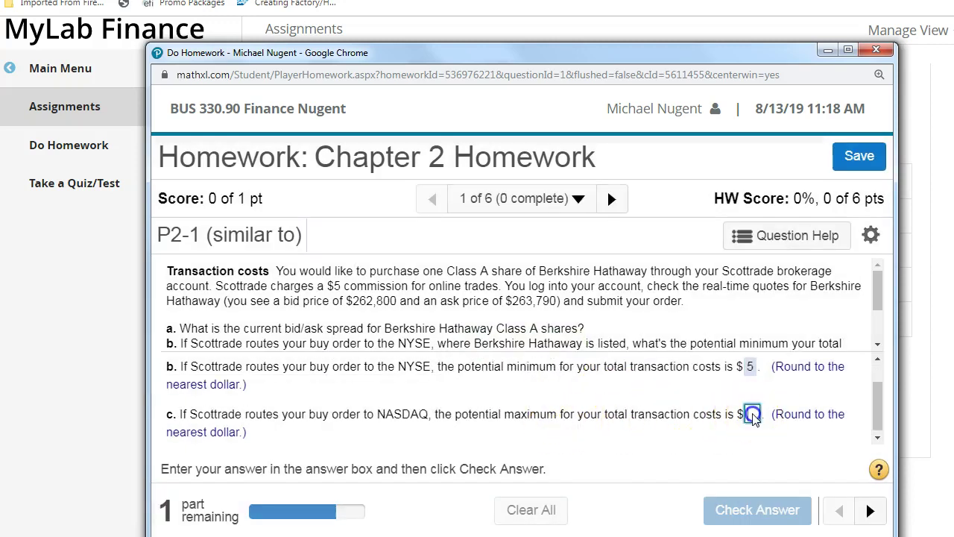
- Submit 11100 for part c's NASDAQ maximum and see the correct answer, $500
text(100)
click(753, 511)
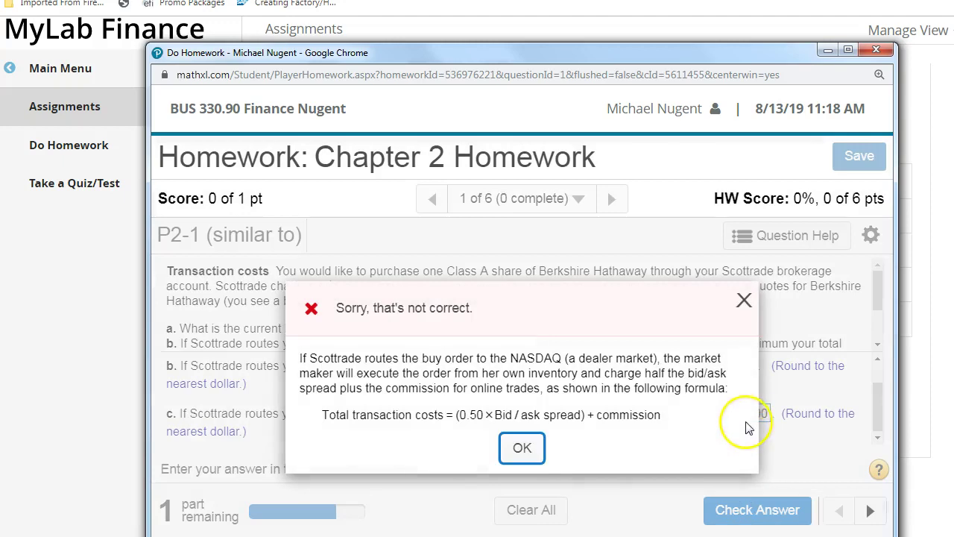
click(522, 449)
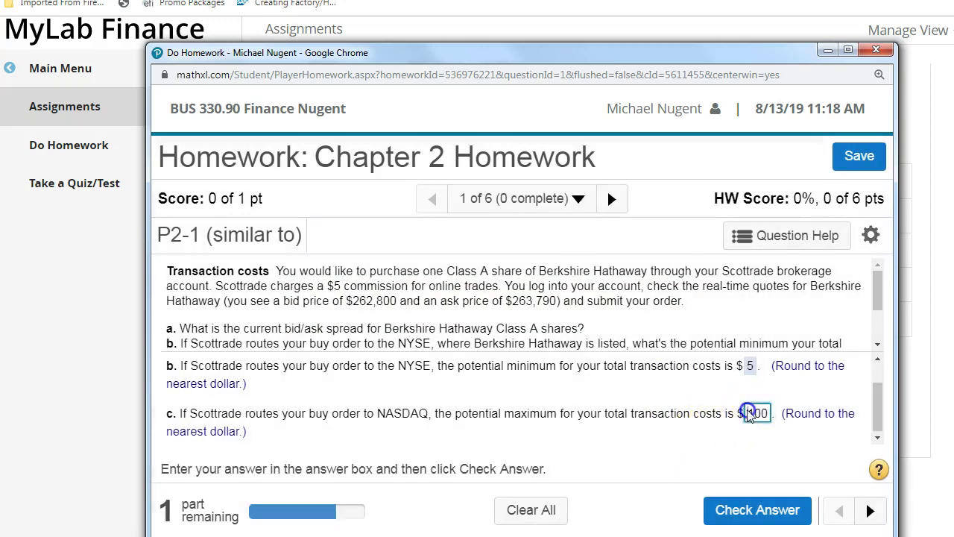
click(746, 510)
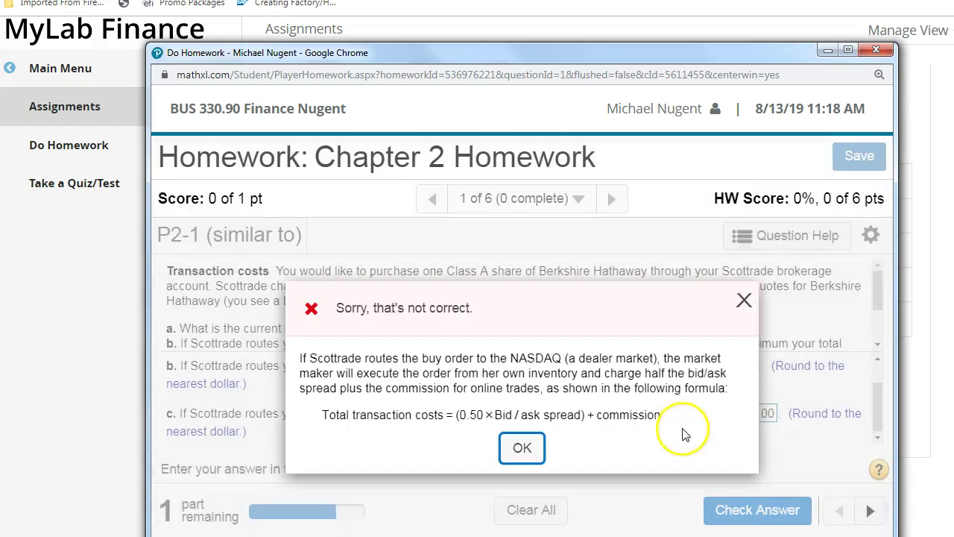
click(531, 449)
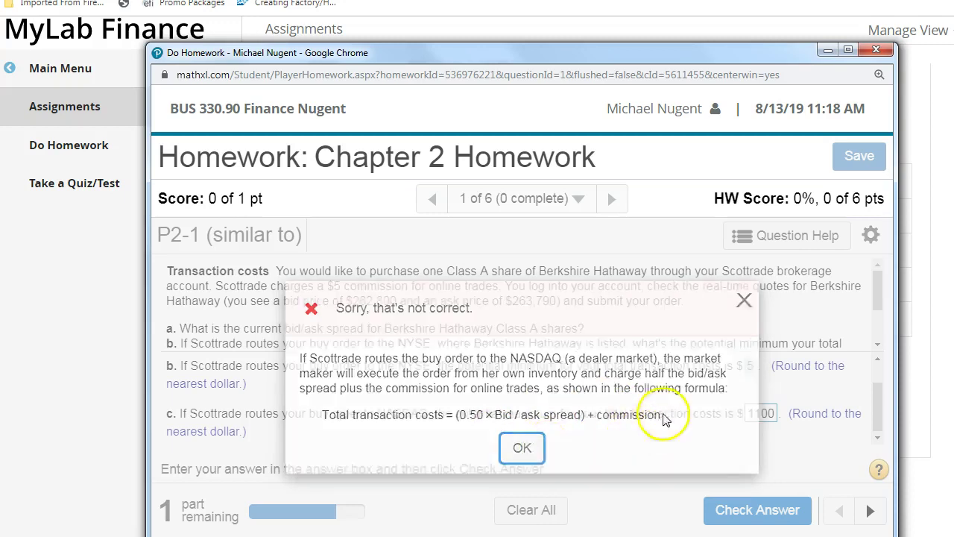
text(1)
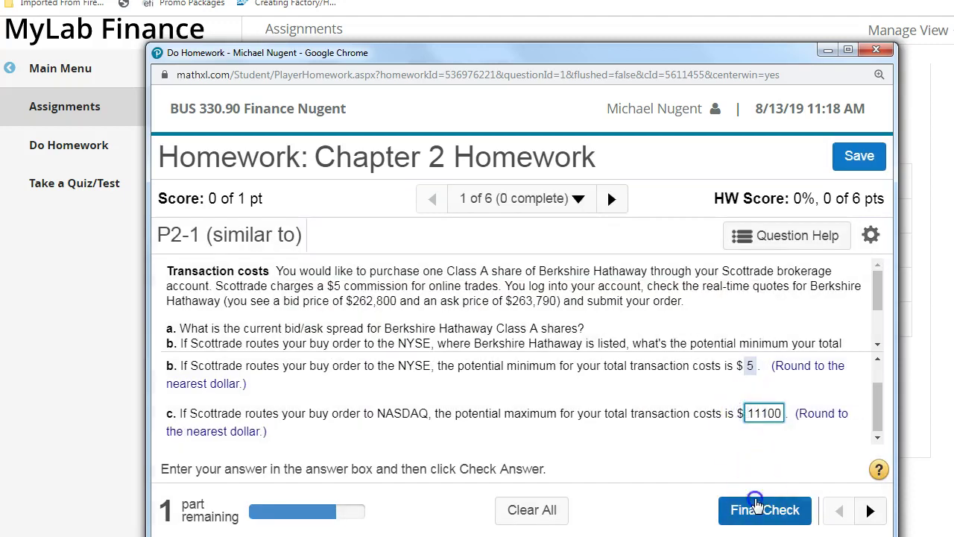
click(750, 510)
click(776, 510)
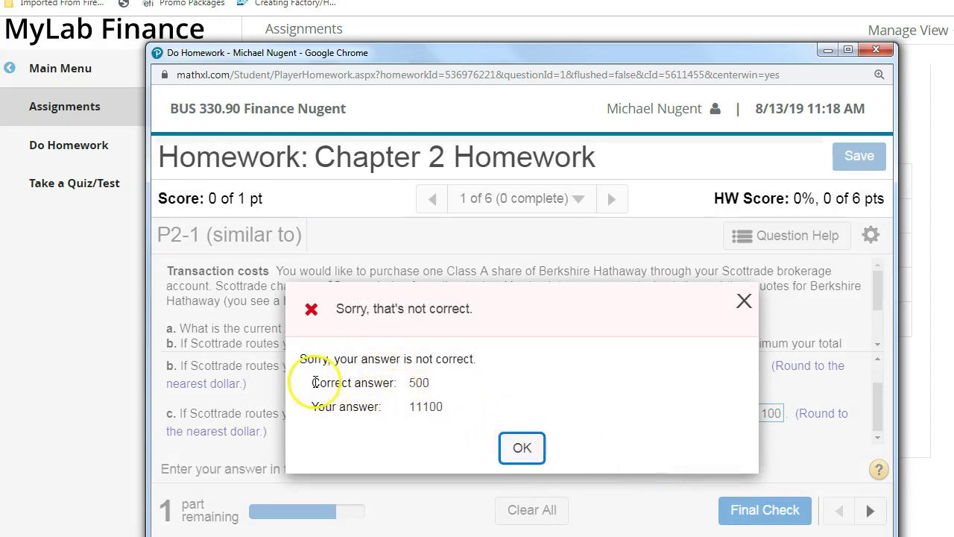
click(522, 447)
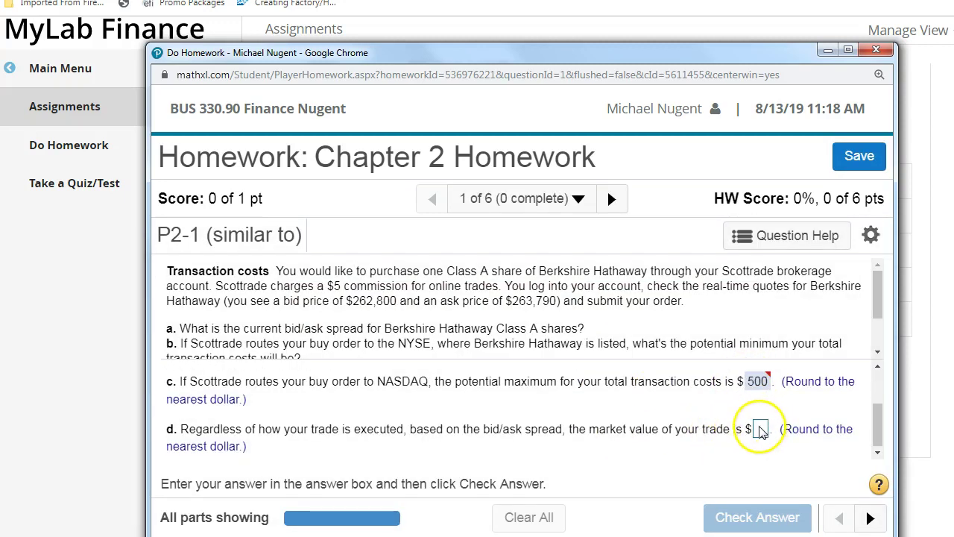
- Choose View an Example from the Question Help menu for the transaction costs question
scroll(679, 426, up, 2)
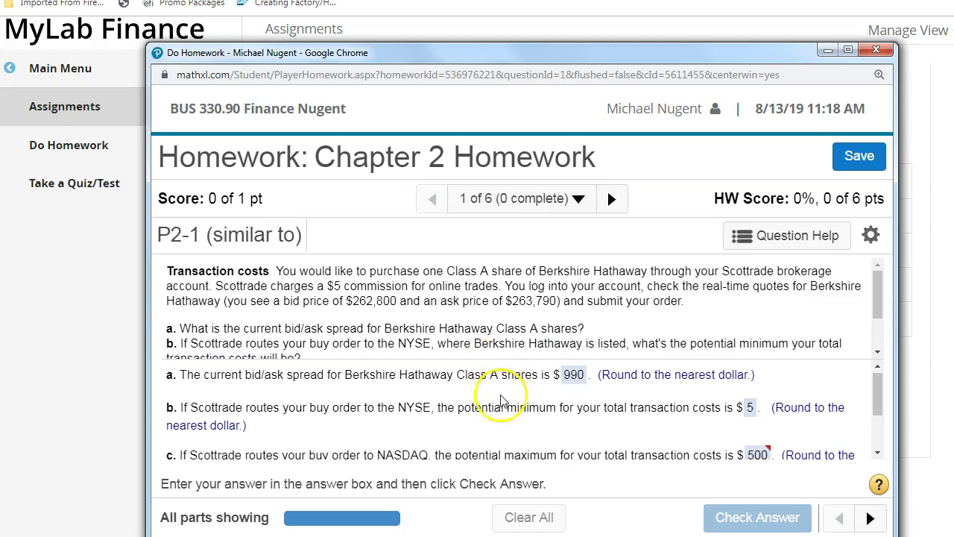
scroll(755, 403, down, 2)
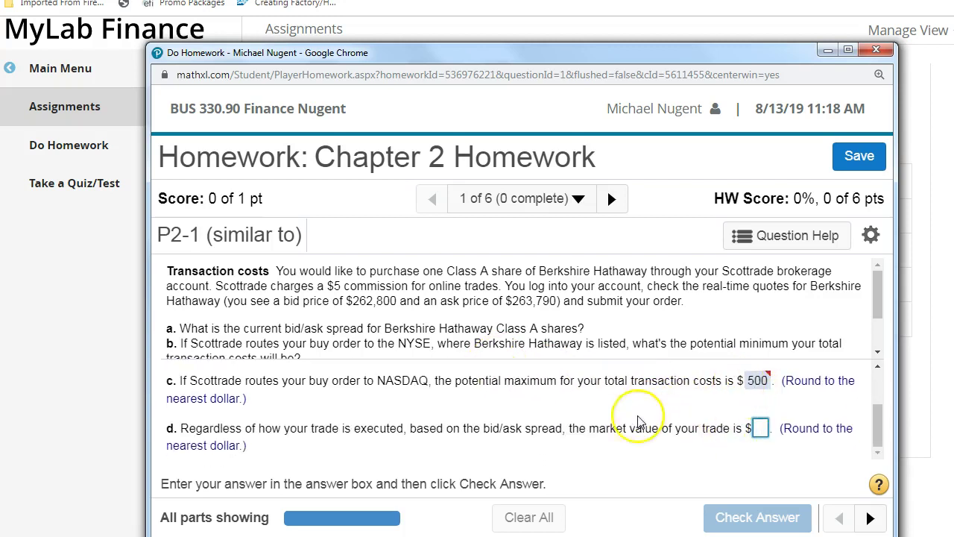
click(779, 235)
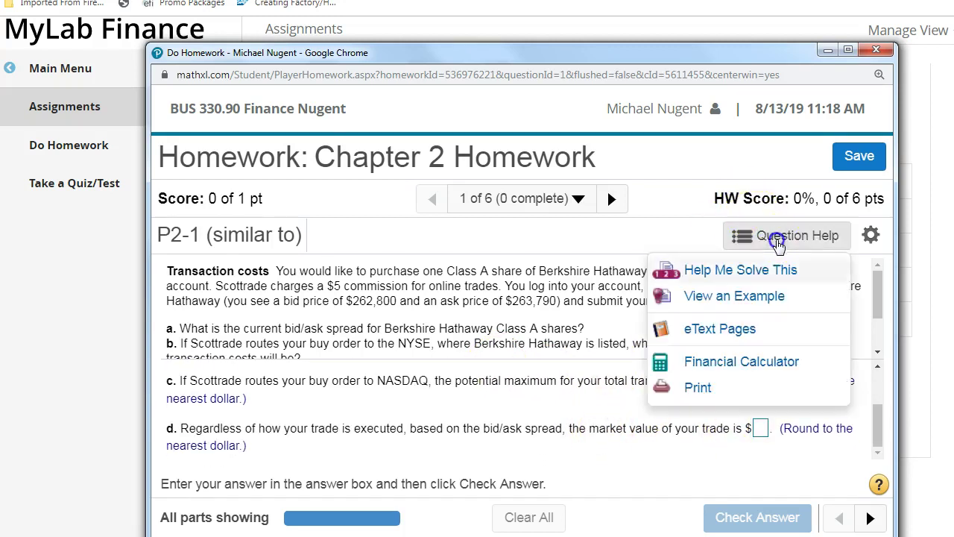
click(358, 298)
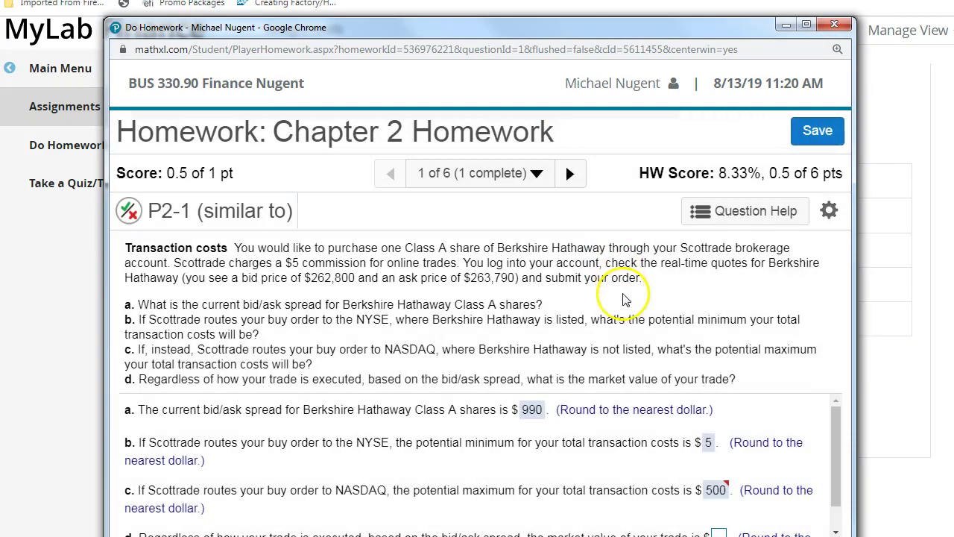
click(739, 213)
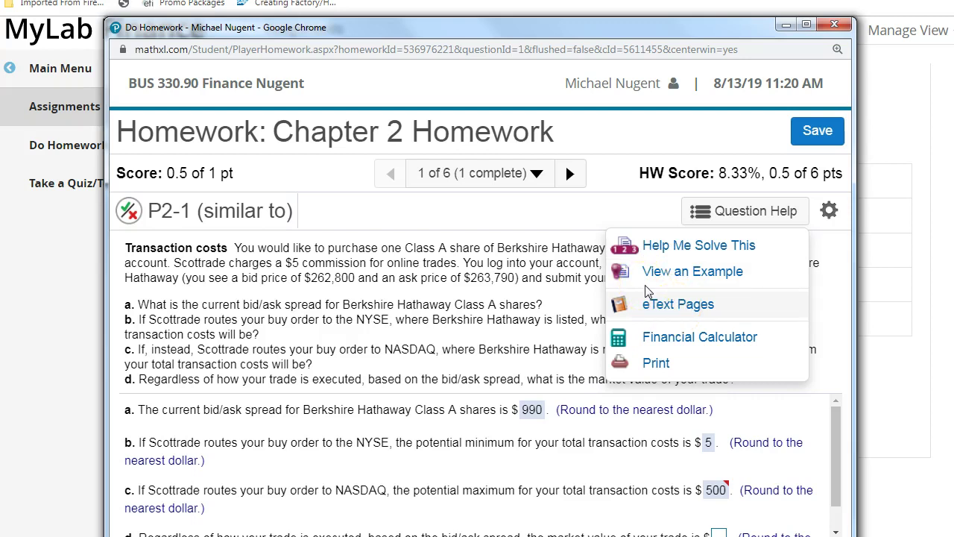
click(697, 275)
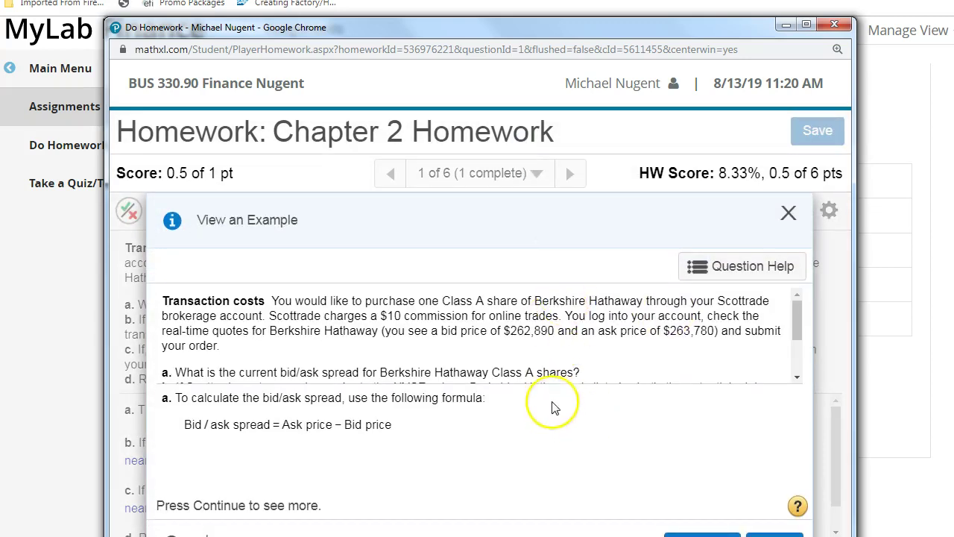
- Step through the example's parts a–d, including part c's $455 result, then close it
scroll(630, 347, down, 3)
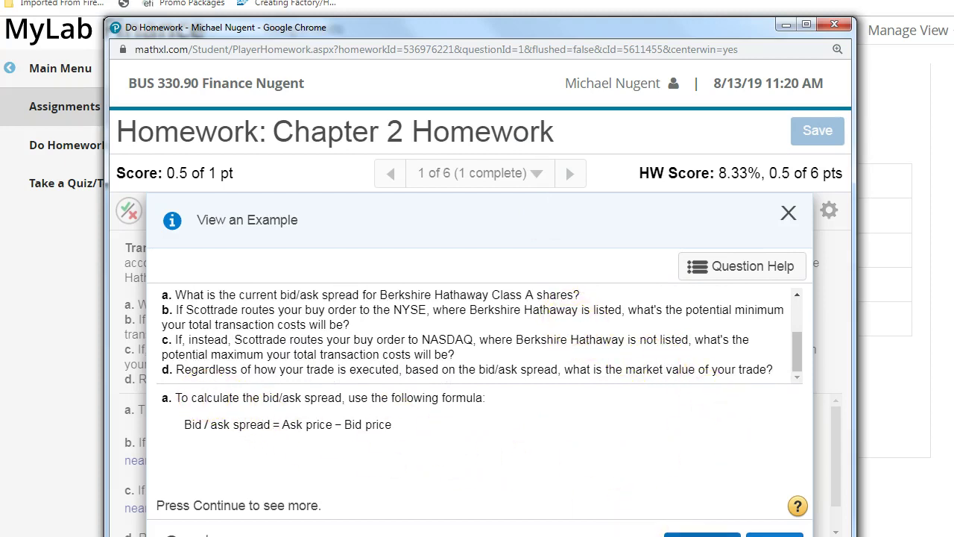
drag(602, 27, 600, 0)
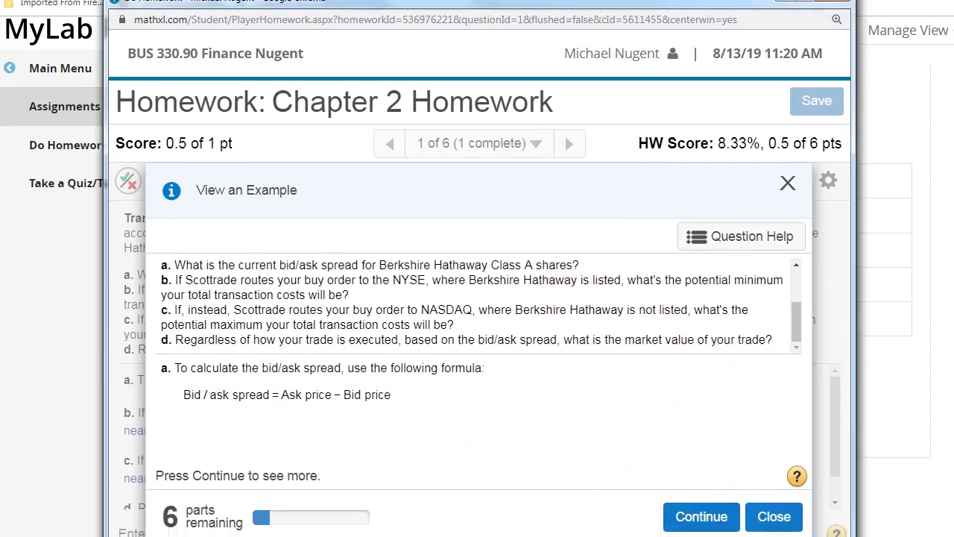
click(706, 512)
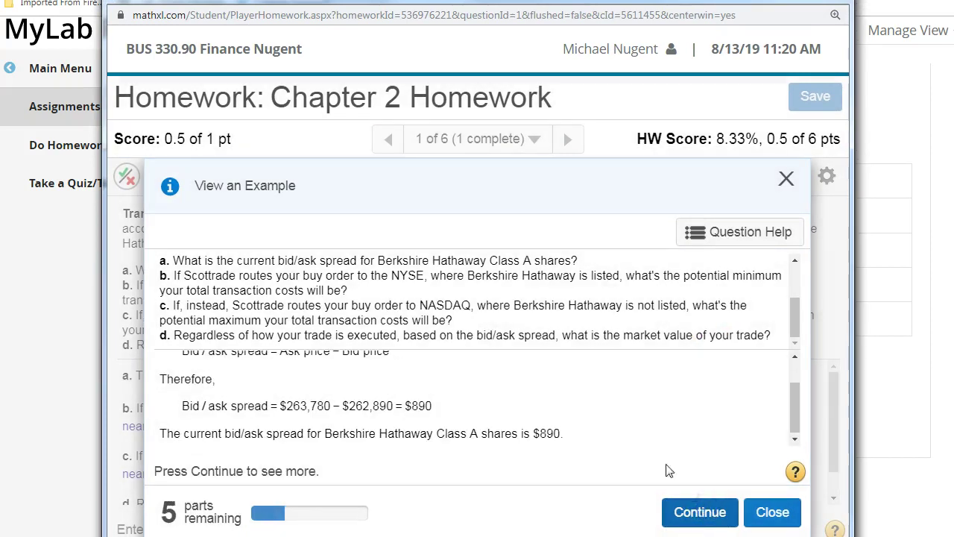
click(671, 510)
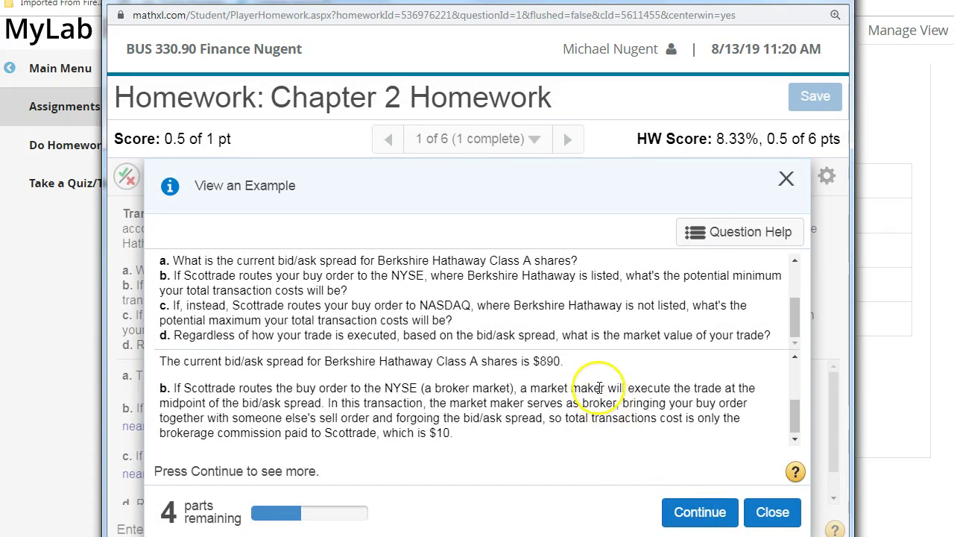
click(693, 514)
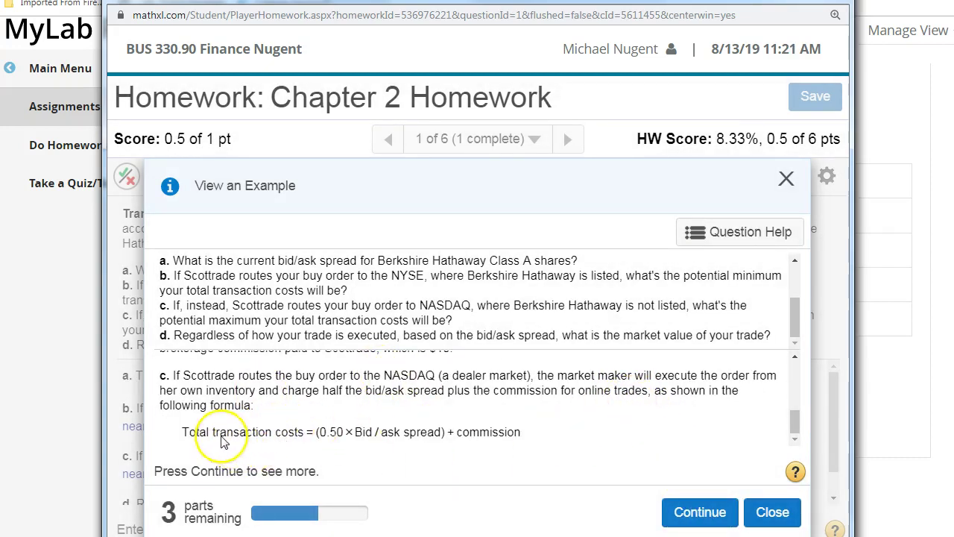
click(671, 513)
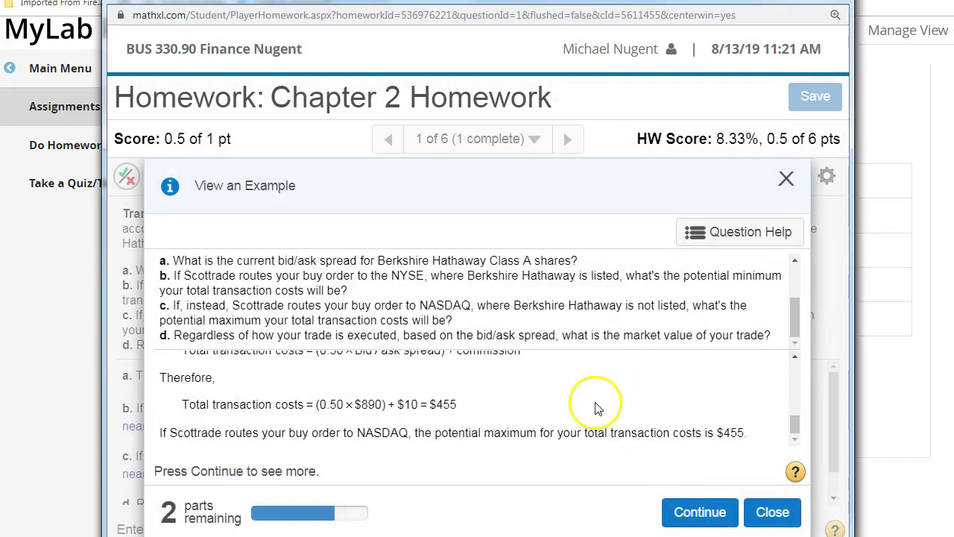
click(681, 512)
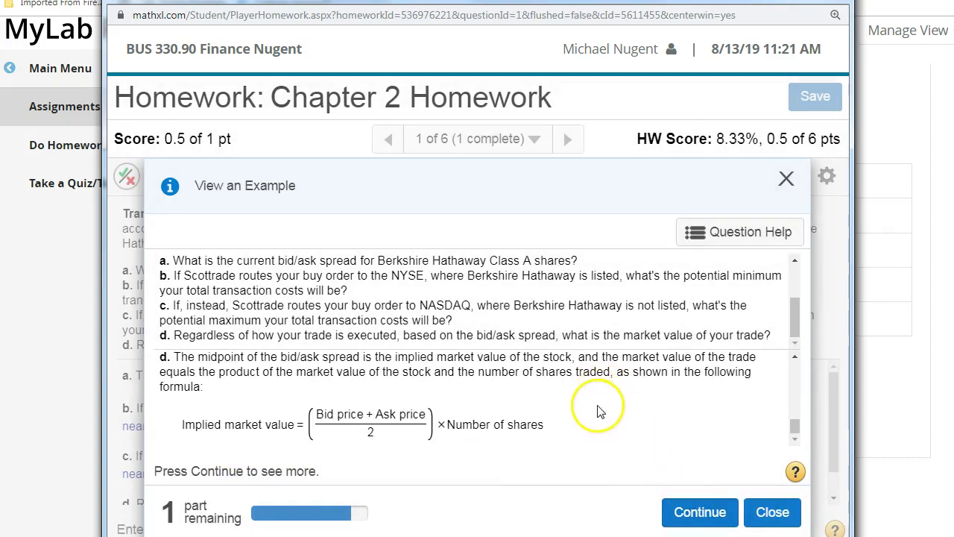
click(701, 512)
click(762, 509)
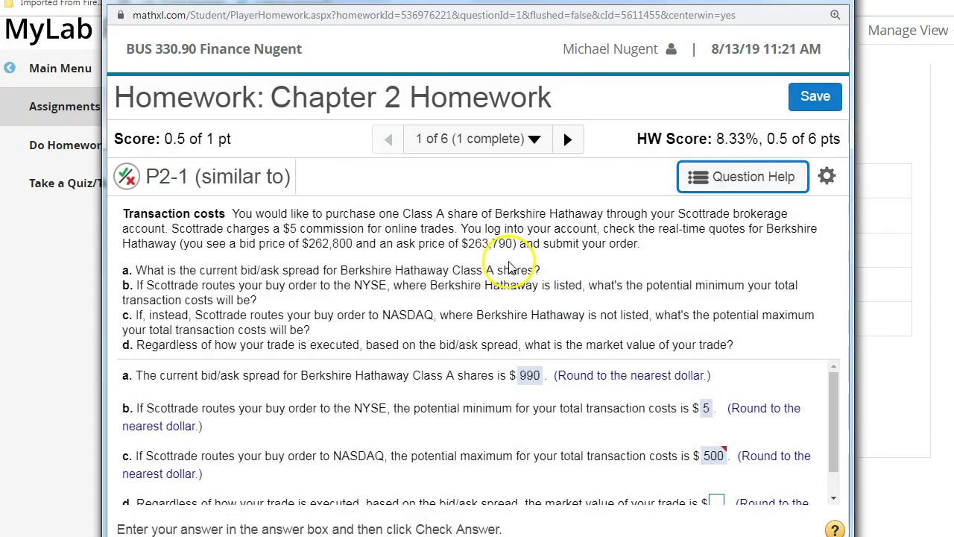
- Enter 25 as part d's market value and check the answer
scroll(612, 447, down, 1)
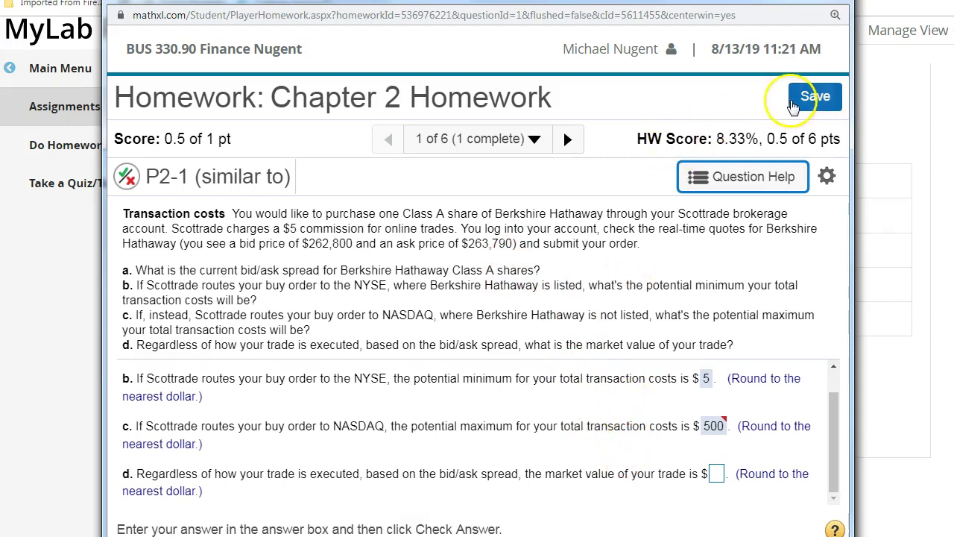
click(716, 474)
text(25)
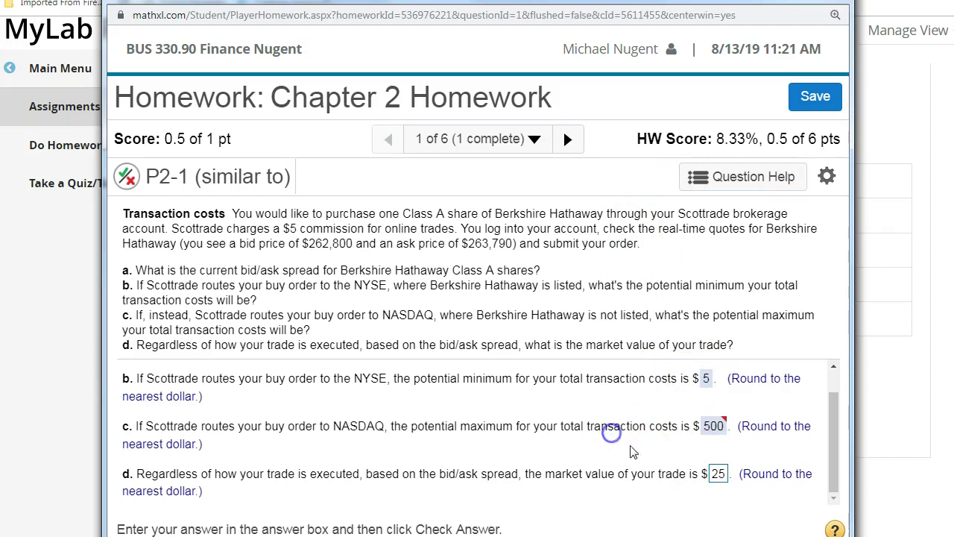
click(680, 534)
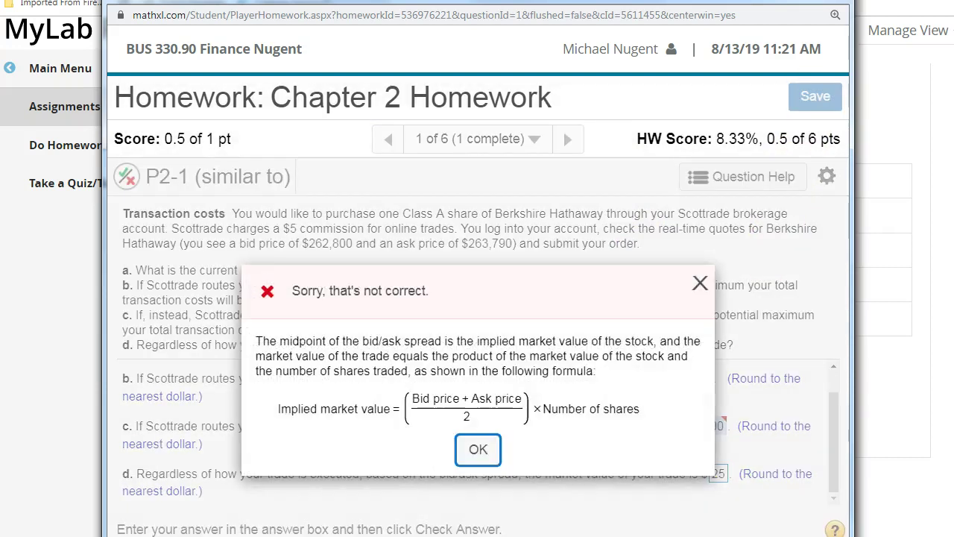
click(478, 448)
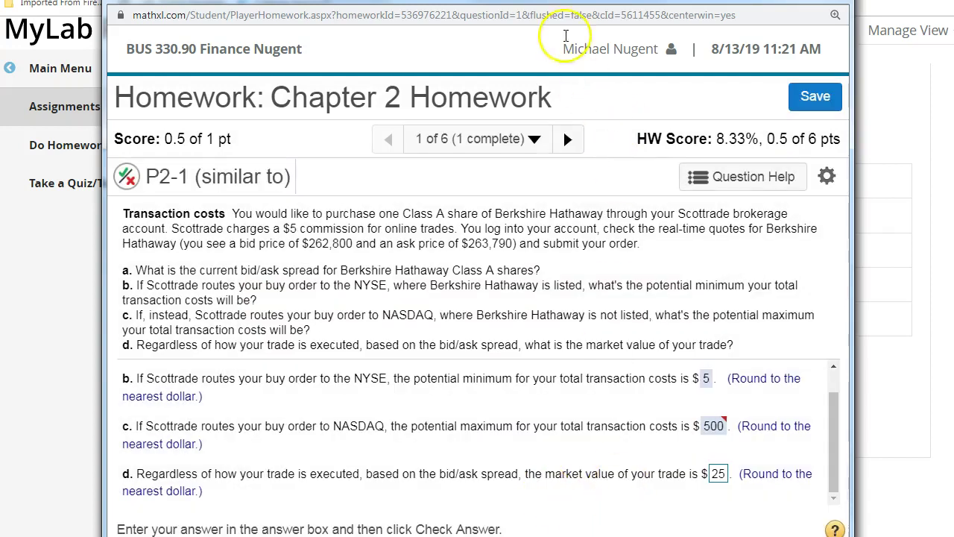
- Recheck P2-1, submit it for a final check, and advance to question P2-2
drag(563, 36, 535, 30)
click(678, 484)
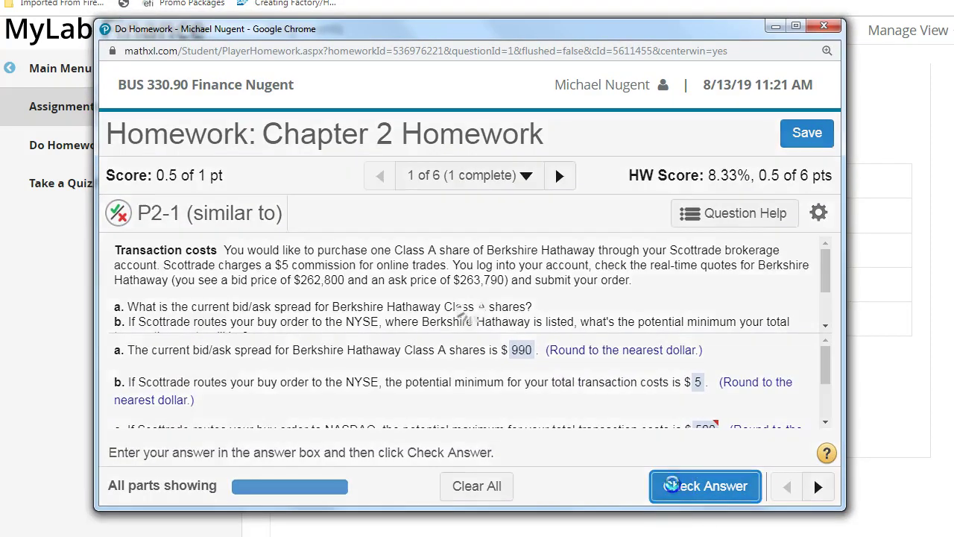
click(467, 432)
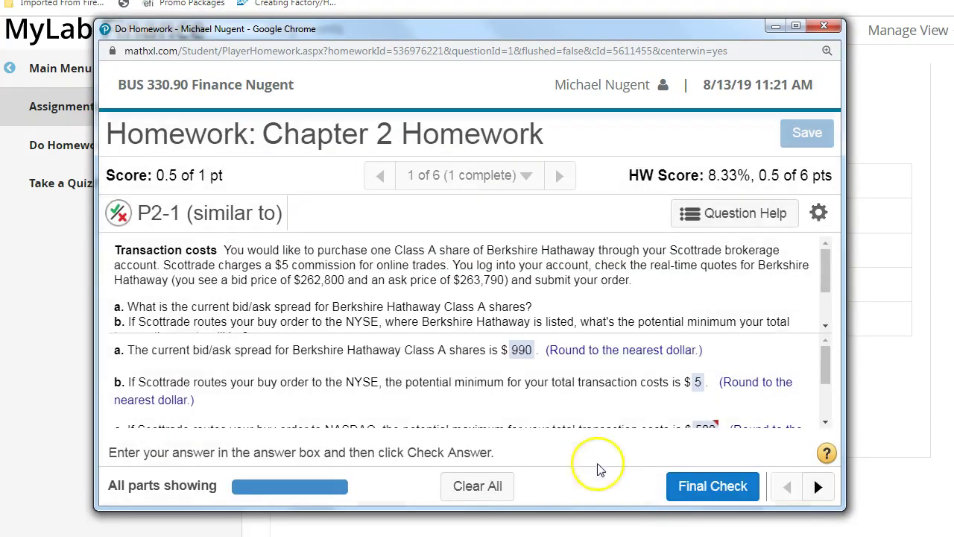
click(682, 486)
click(550, 434)
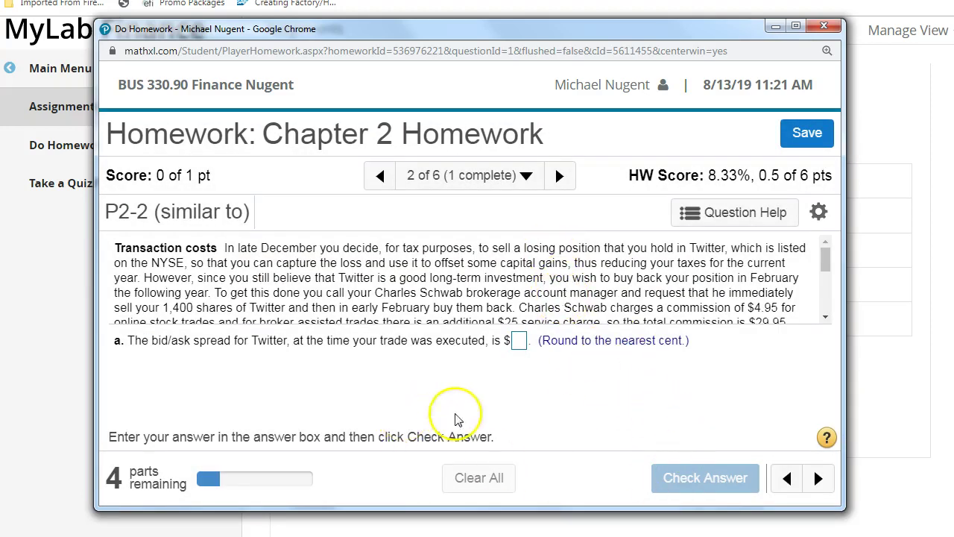
- Leave the homework window and reopen Chapter 2 Homework Question 1 to review its answers
scroll(315, 295, down, 1)
scroll(315, 295, down, 1)
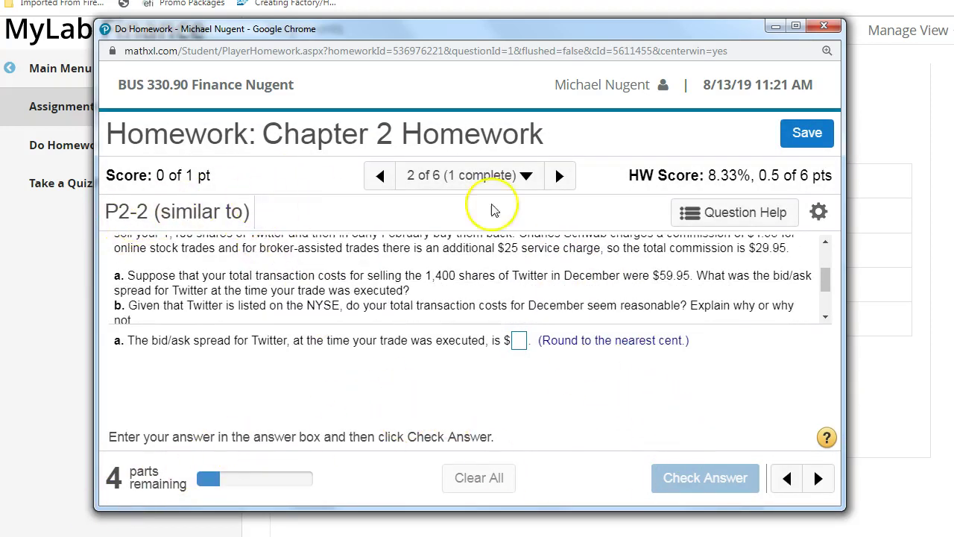
click(823, 27)
click(547, 132)
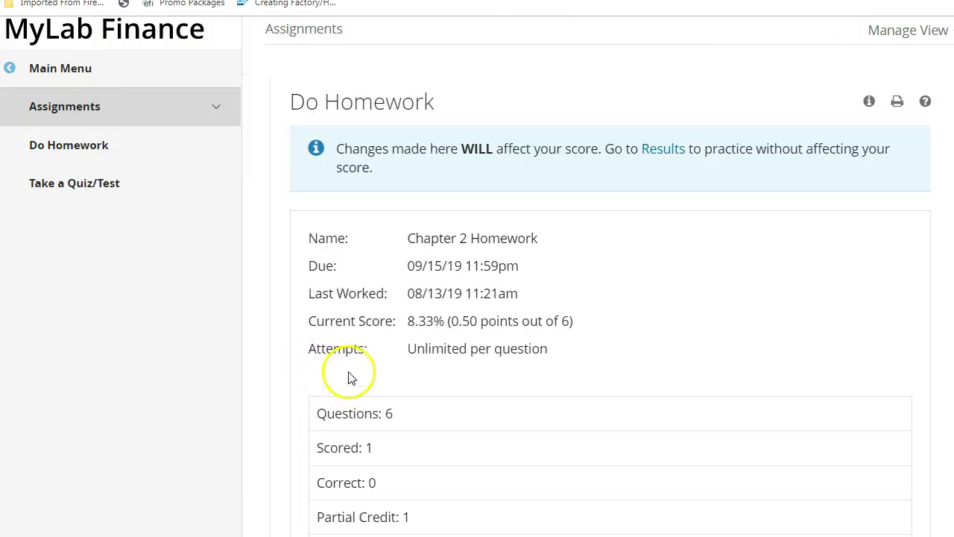
scroll(351, 377, down, 3)
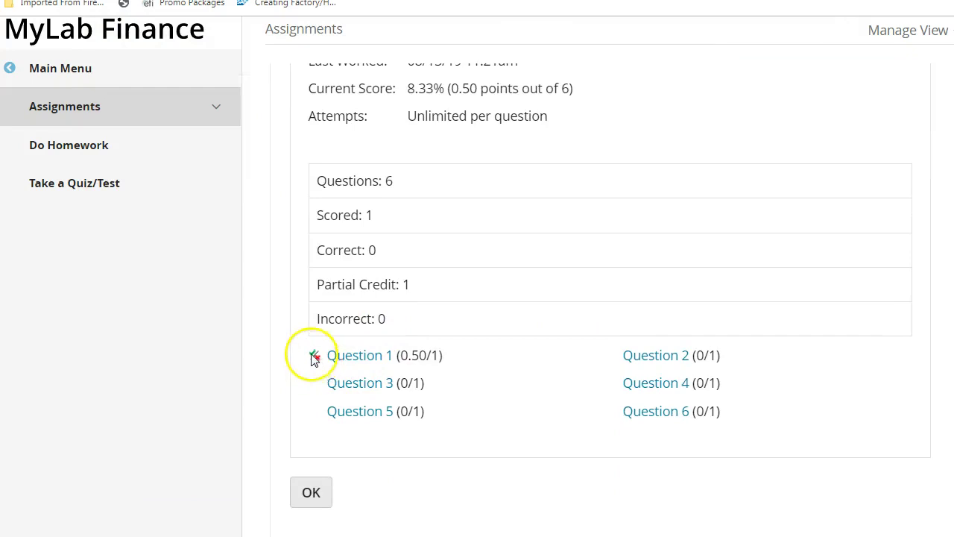
click(366, 360)
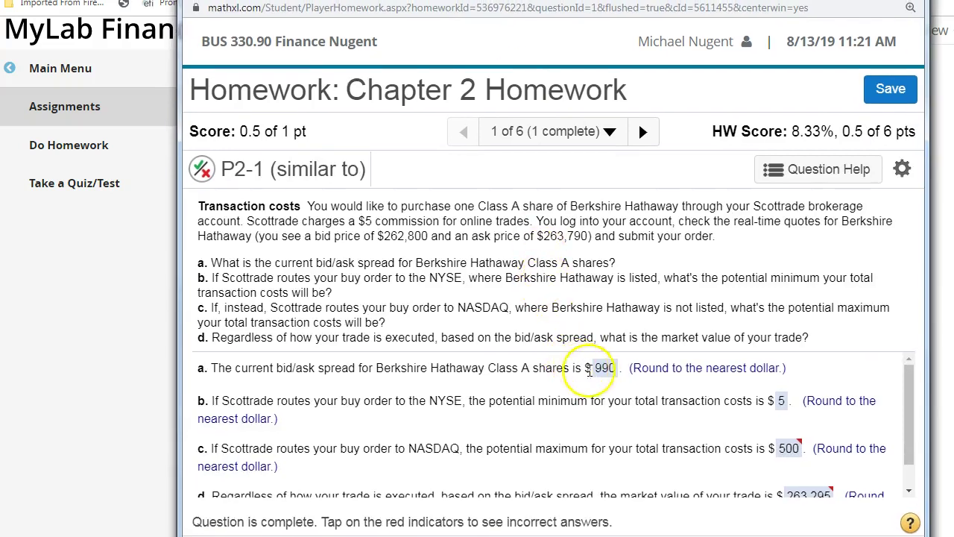
drag(904, 420, 904, 458)
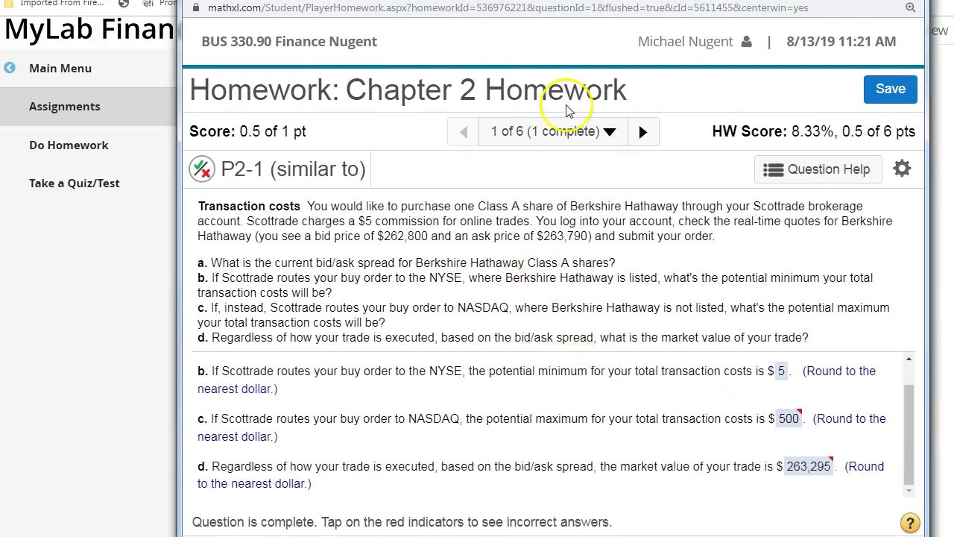
- Step through P2-2, P2-3 and P2-4, return to P2-3, view Question Help, then refresh to leave
click(641, 132)
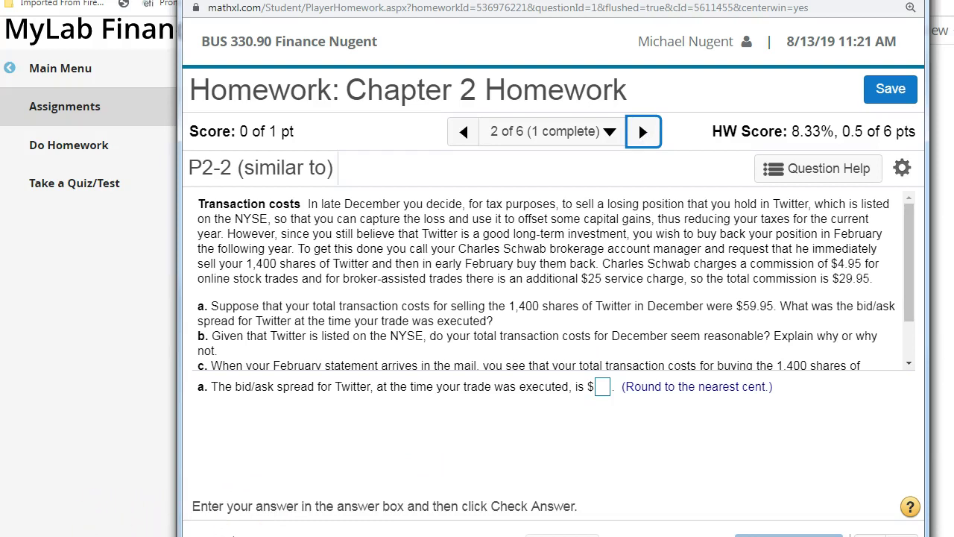
click(642, 134)
click(642, 137)
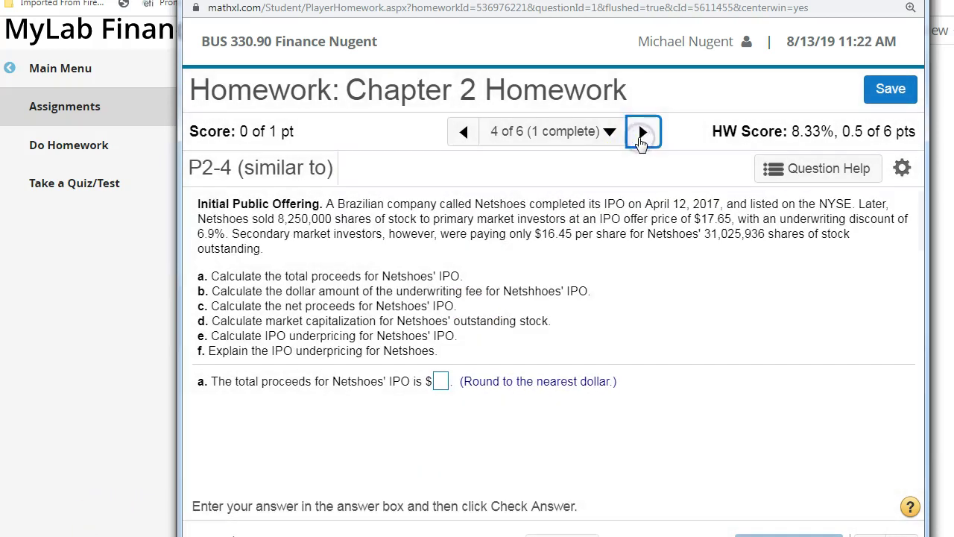
click(469, 132)
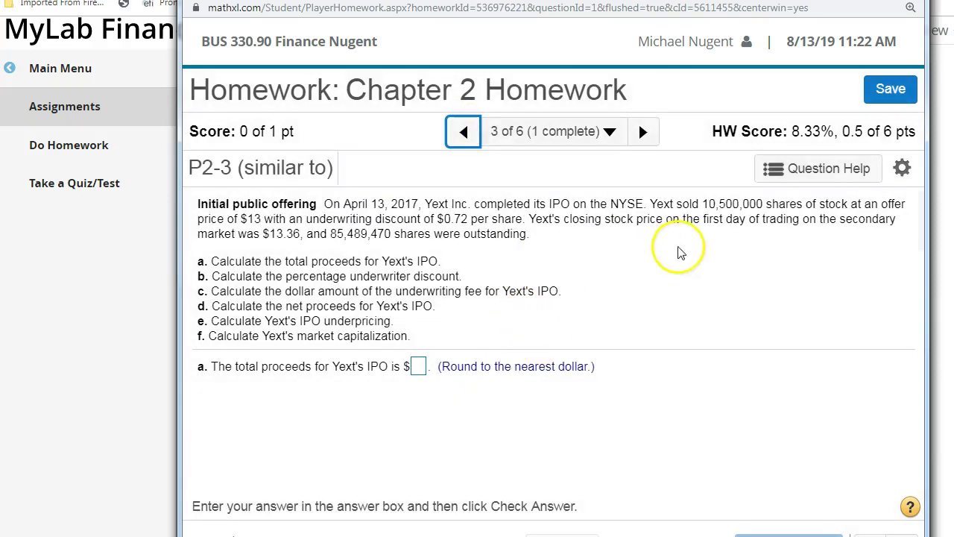
click(799, 172)
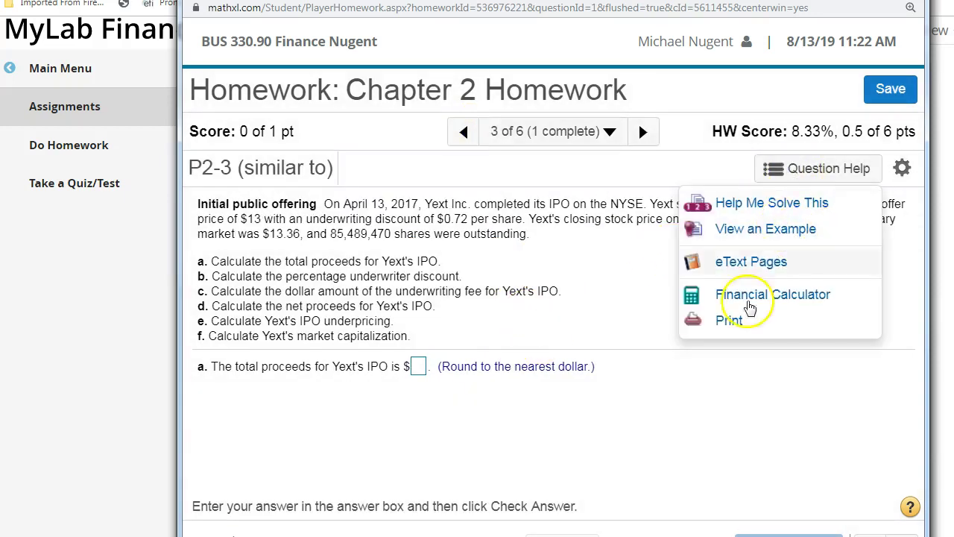
click(504, 432)
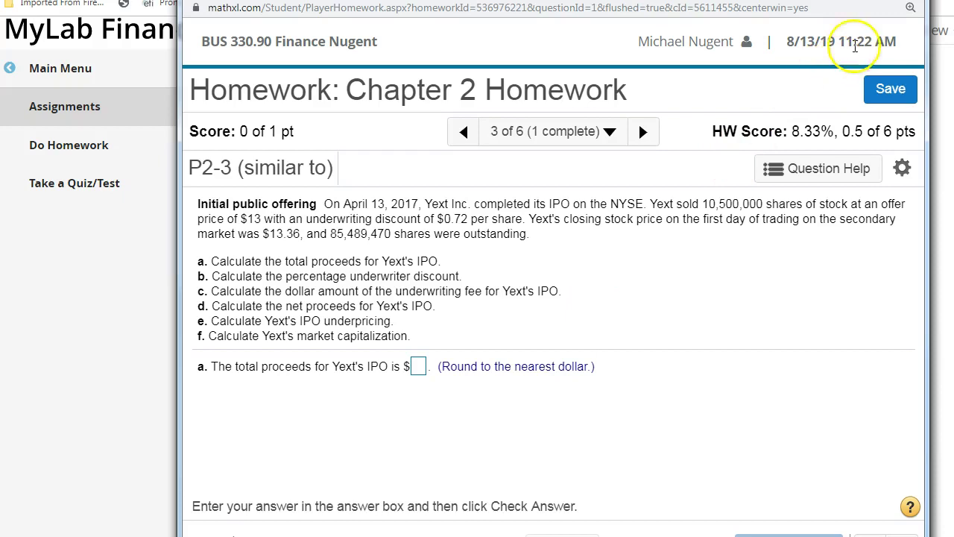
key(F5)
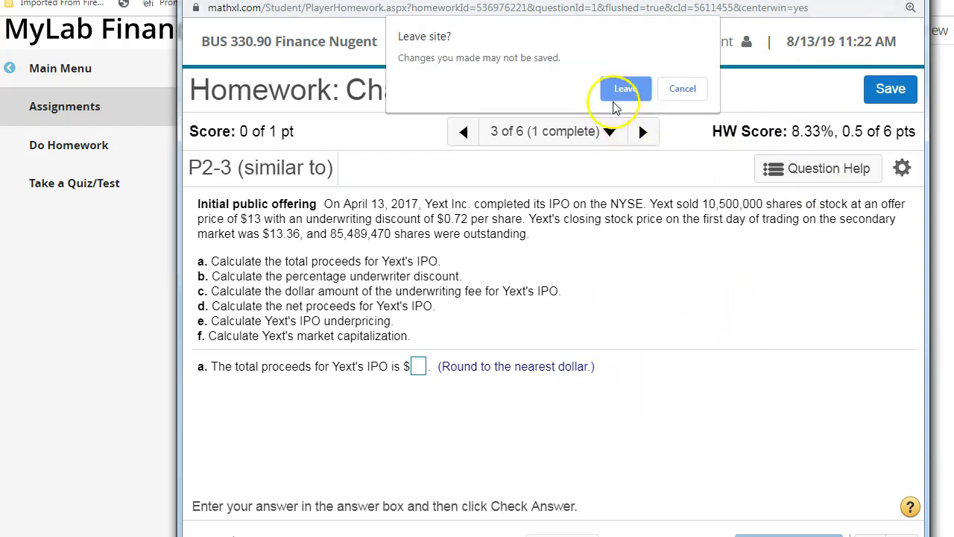
- Leave Chapter 2 Homework without saving and close its score summary
click(619, 90)
scroll(355, 396, down, 1)
scroll(355, 396, down, 1)
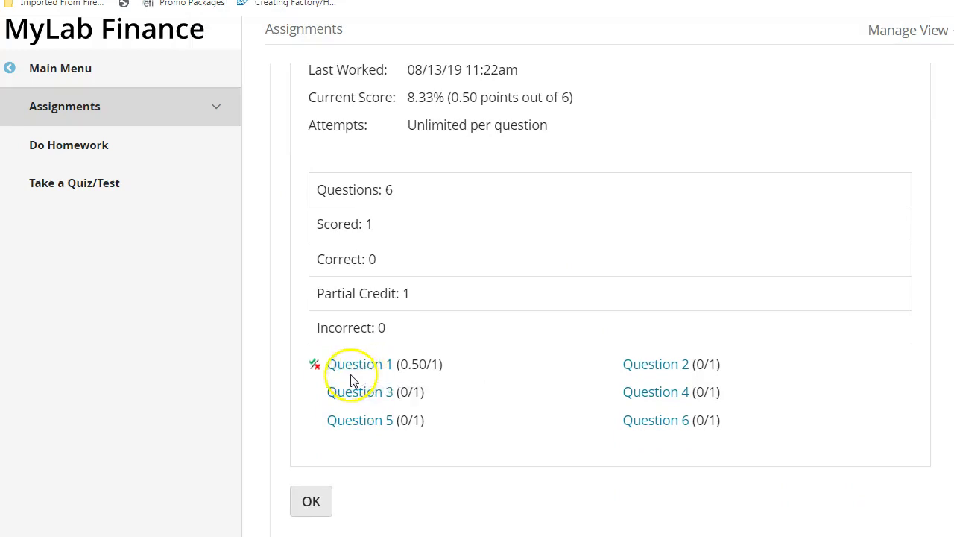
scroll(357, 373, down, 1)
click(311, 495)
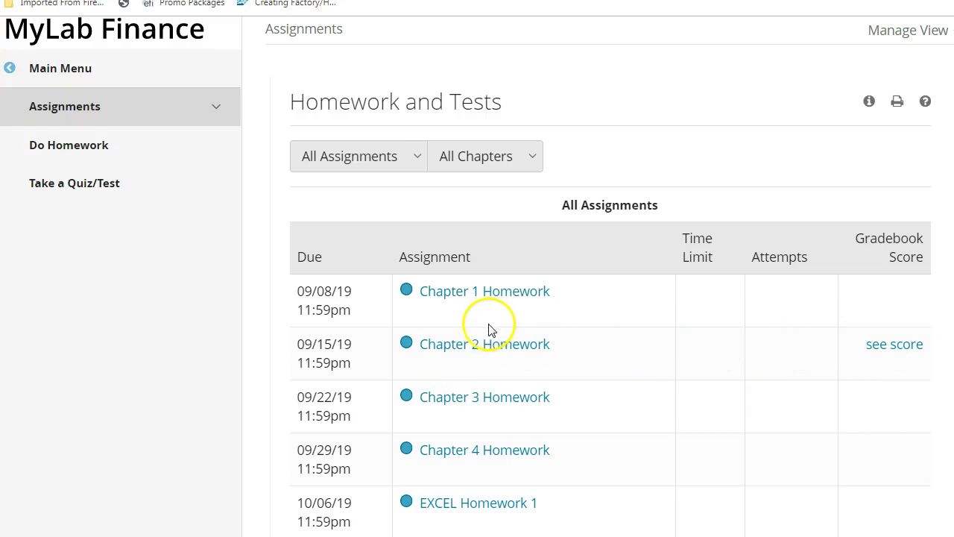
- Preview question P4-2 in Chapter 4 Homework
scroll(489, 327, down, 2)
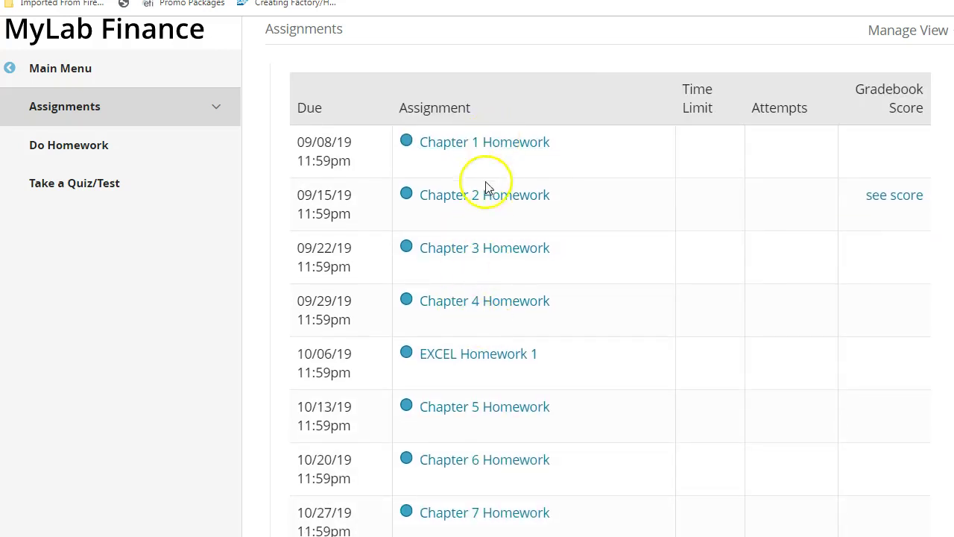
click(484, 303)
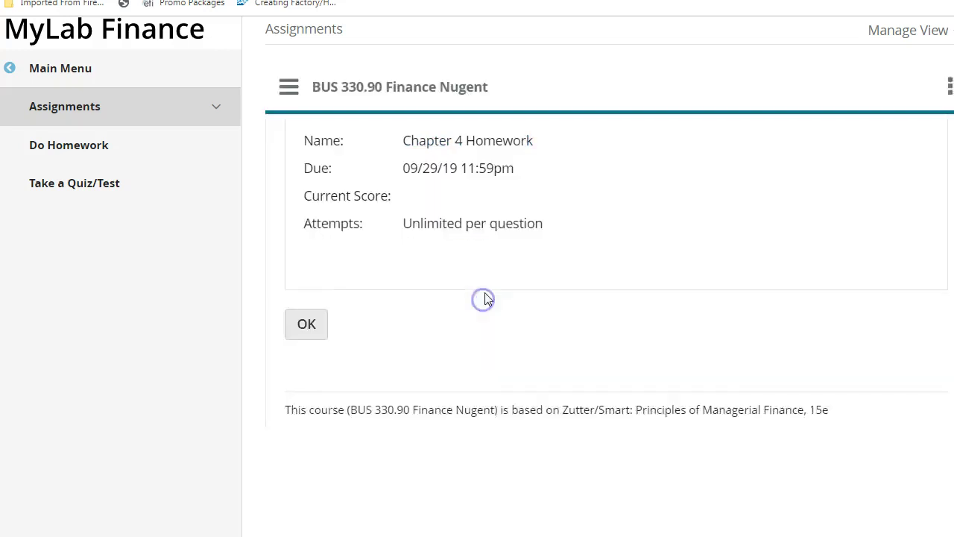
scroll(450, 358, down, 2)
click(647, 356)
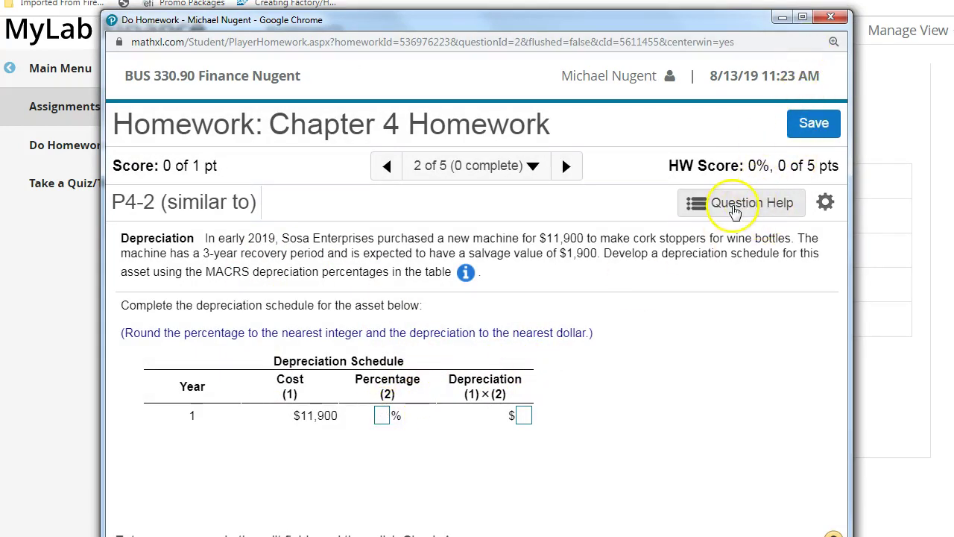
- Close Chapter 4 Homework, confirm leaving, and return to the Homework and Tests list
click(830, 18)
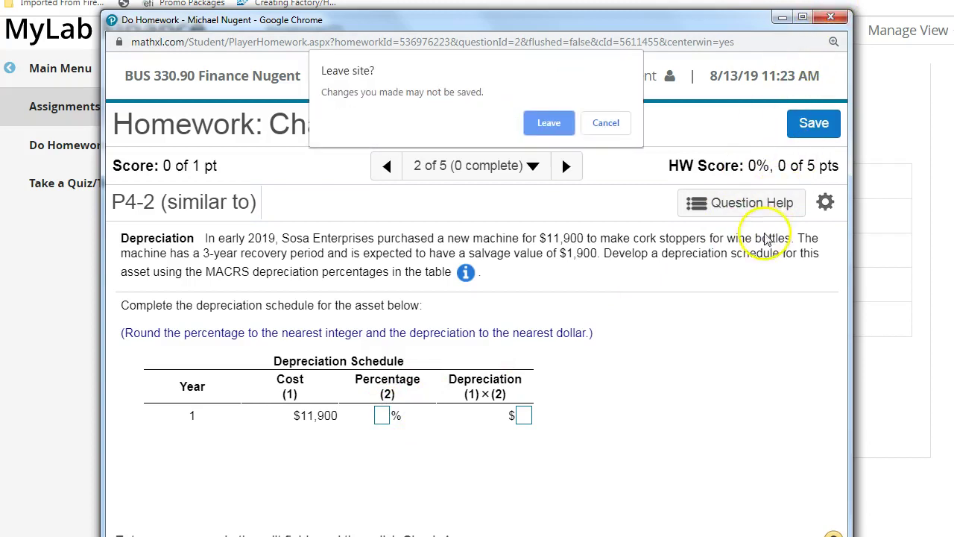
click(550, 121)
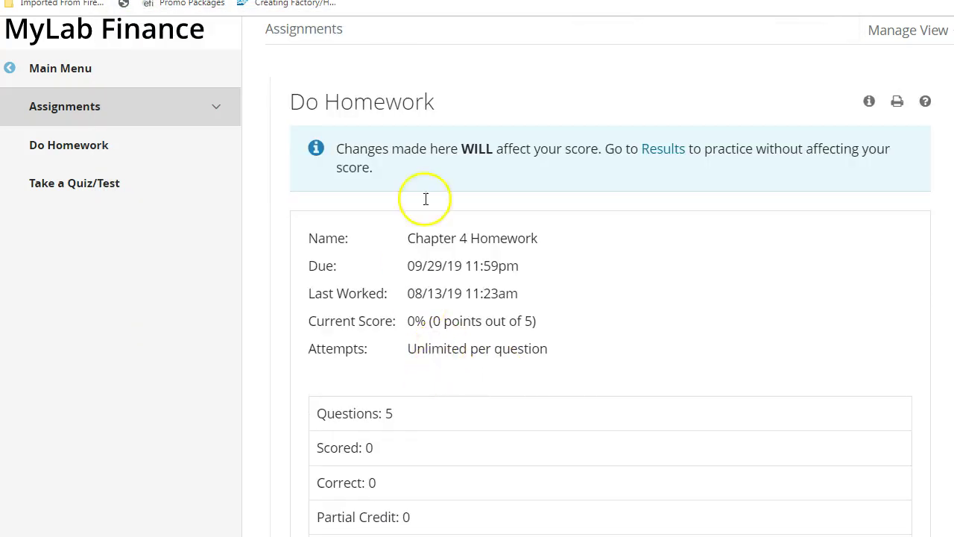
scroll(738, 326, down, 3)
click(307, 493)
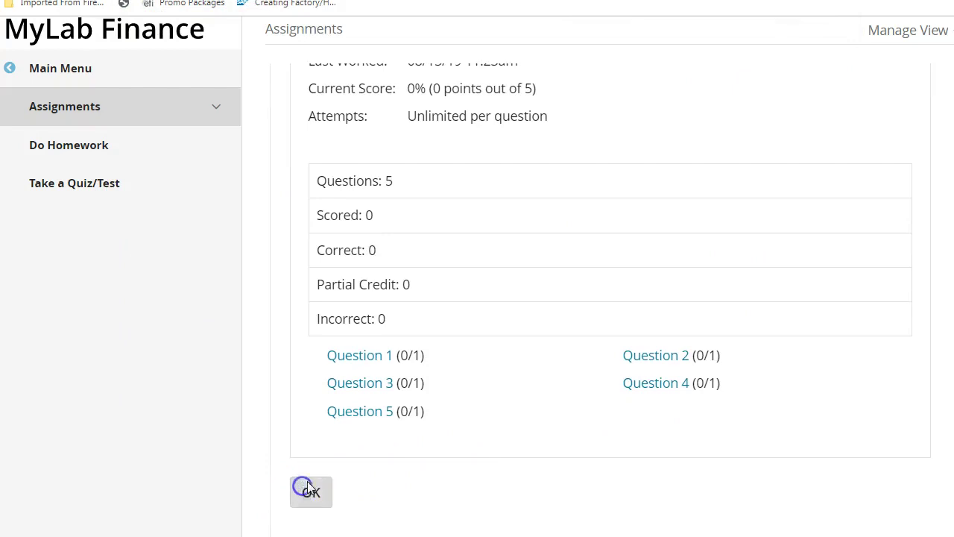
scroll(383, 437, down, 2)
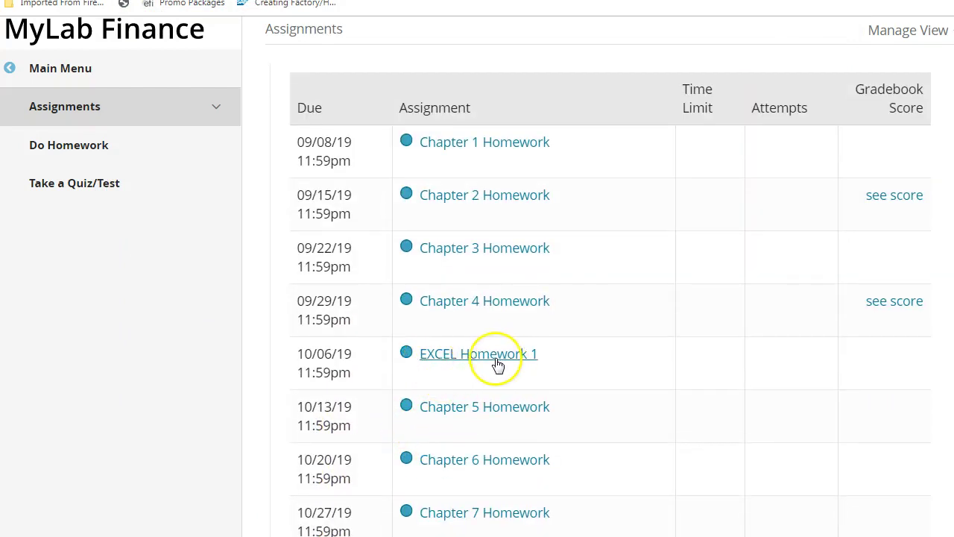
scroll(479, 362, down, 3)
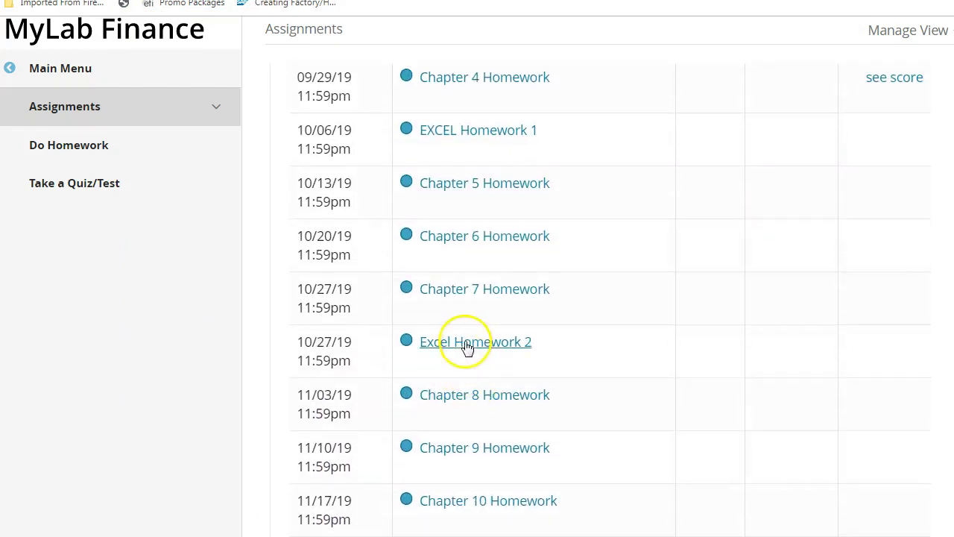
scroll(454, 402, down, 2)
scroll(469, 471, up, 1)
scroll(470, 443, up, 3)
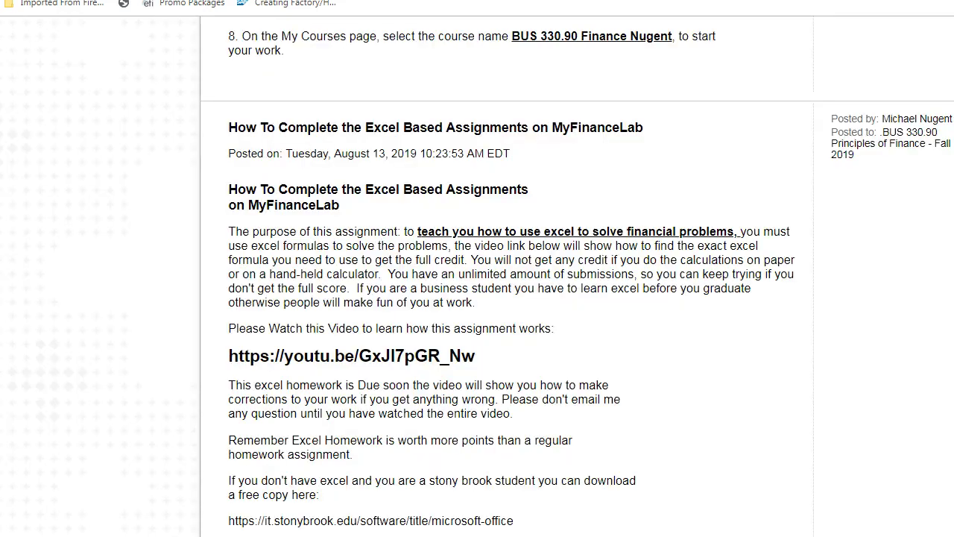
scroll(408, 291, down, 1)
scroll(394, 214, up, 3)
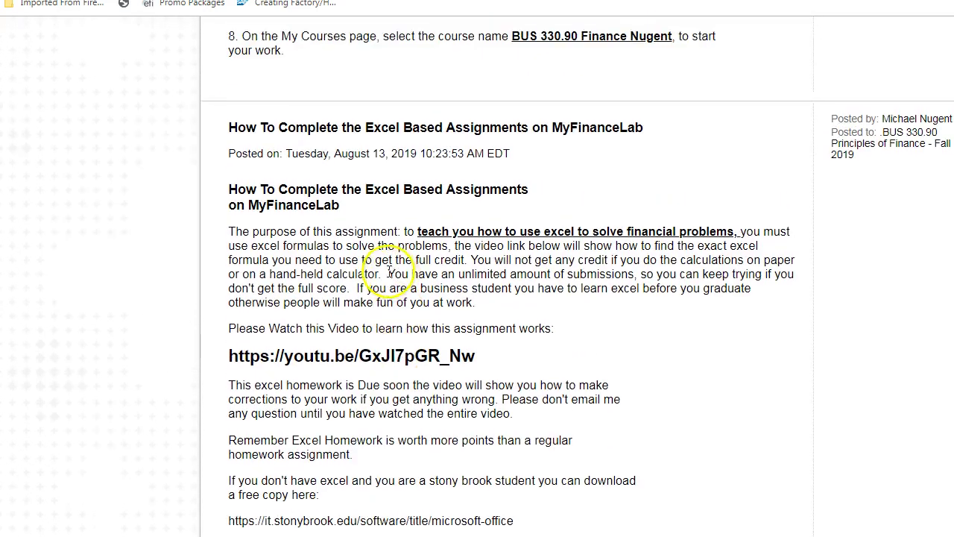
scroll(335, 258, down, 1)
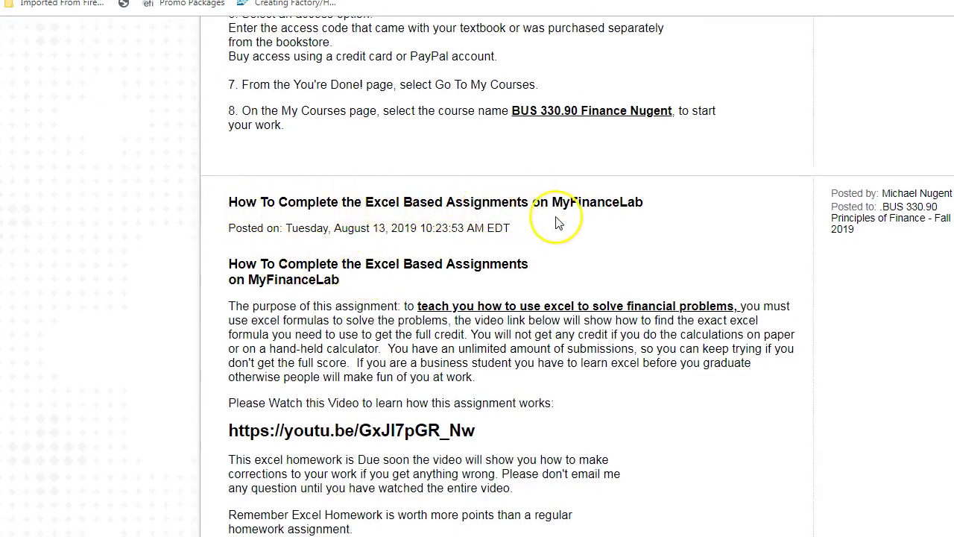
scroll(381, 294, down, 2)
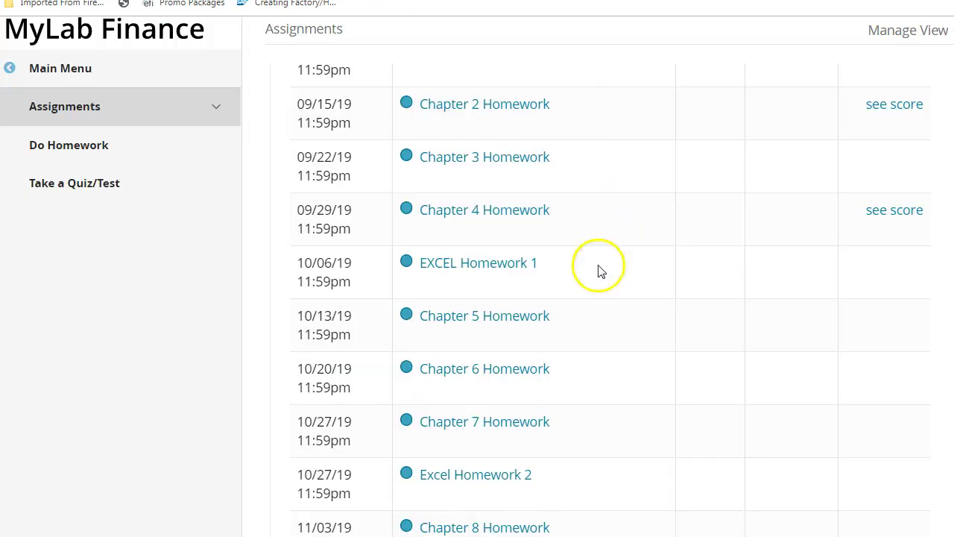
- Preview EXCEL Homework 1's 'Spreadsheet Question. Chapter 1 (excel project)', then close it and return to Homework and Tests
click(466, 264)
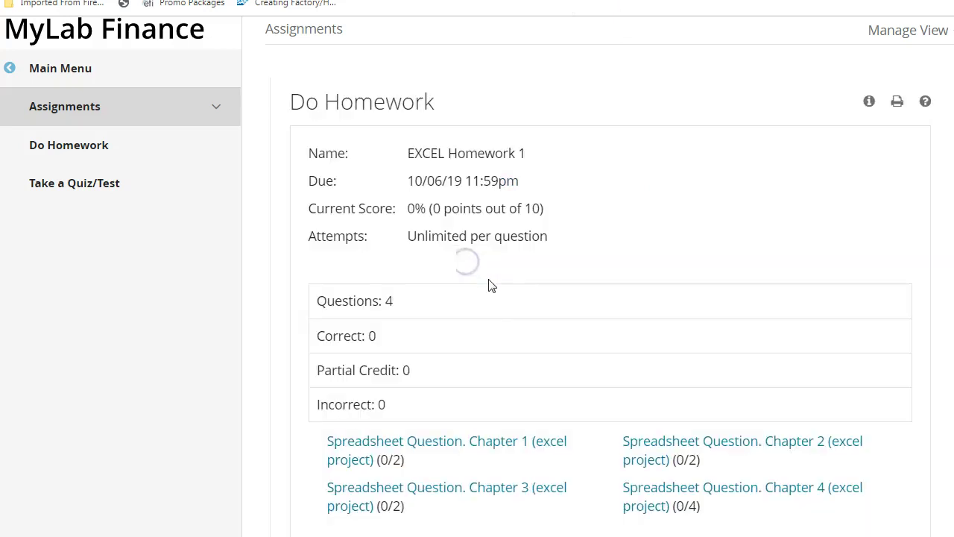
scroll(500, 302, down, 3)
click(457, 333)
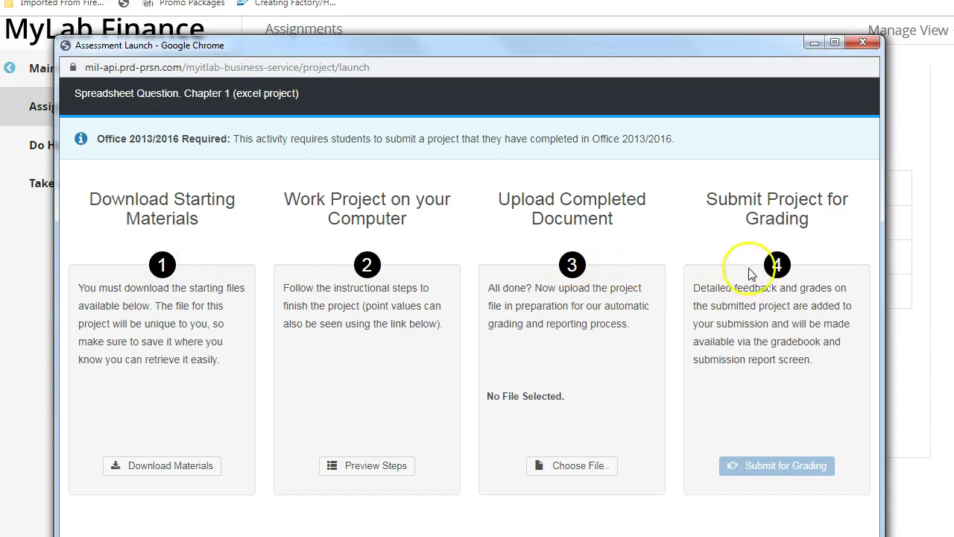
click(863, 43)
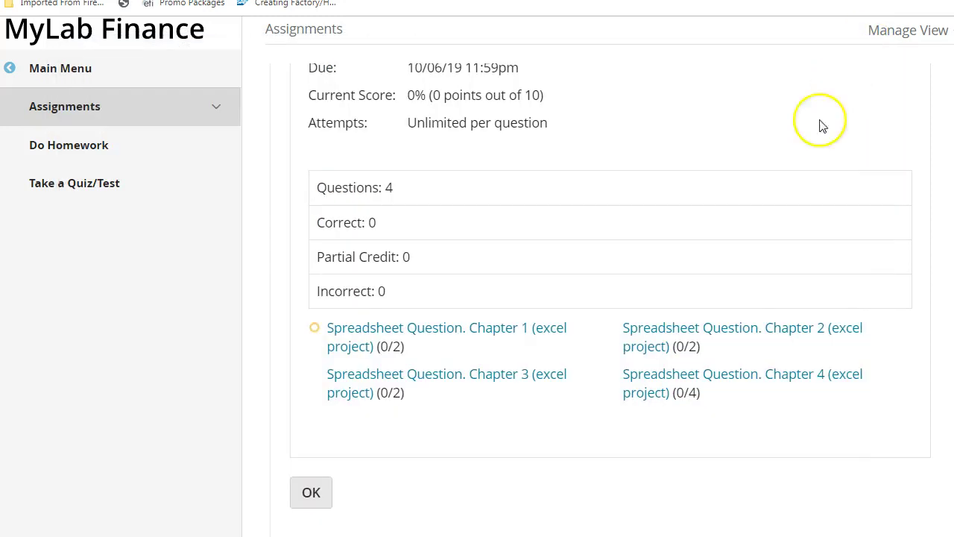
click(310, 491)
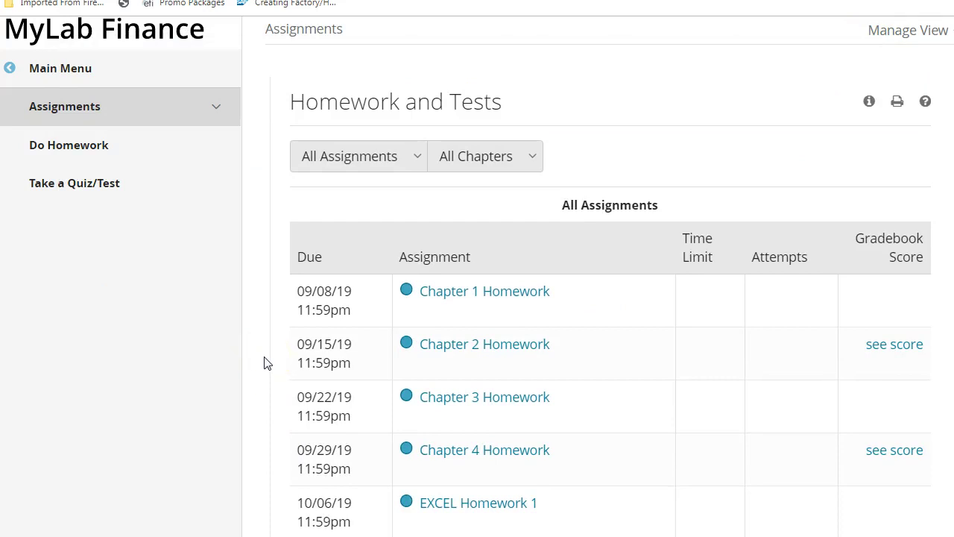
scroll(395, 398, down, 1)
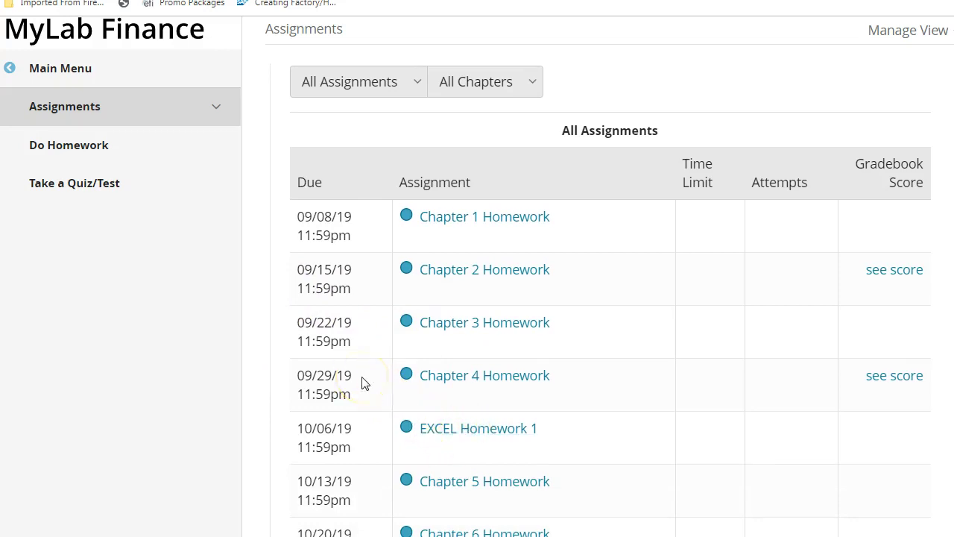
scroll(489, 334, down, 5)
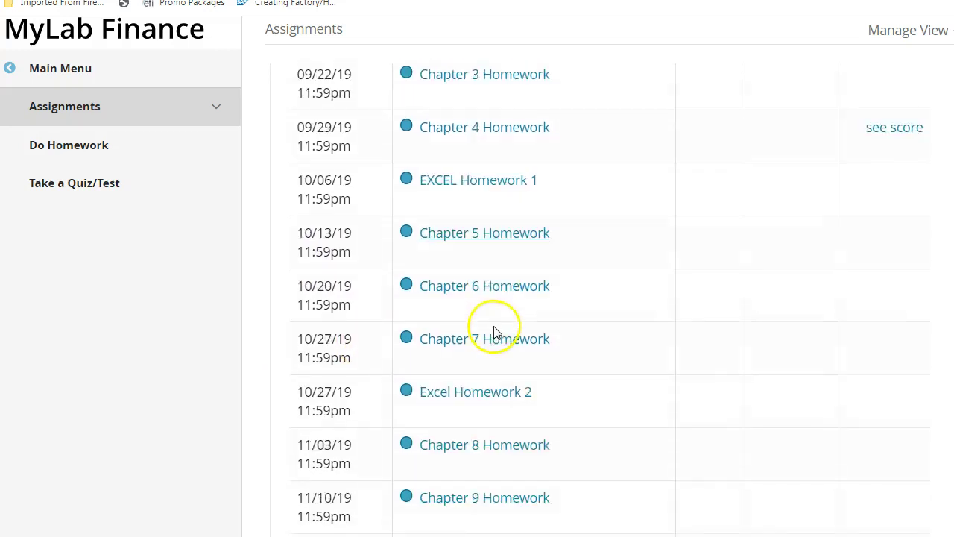
scroll(498, 335, up, 6)
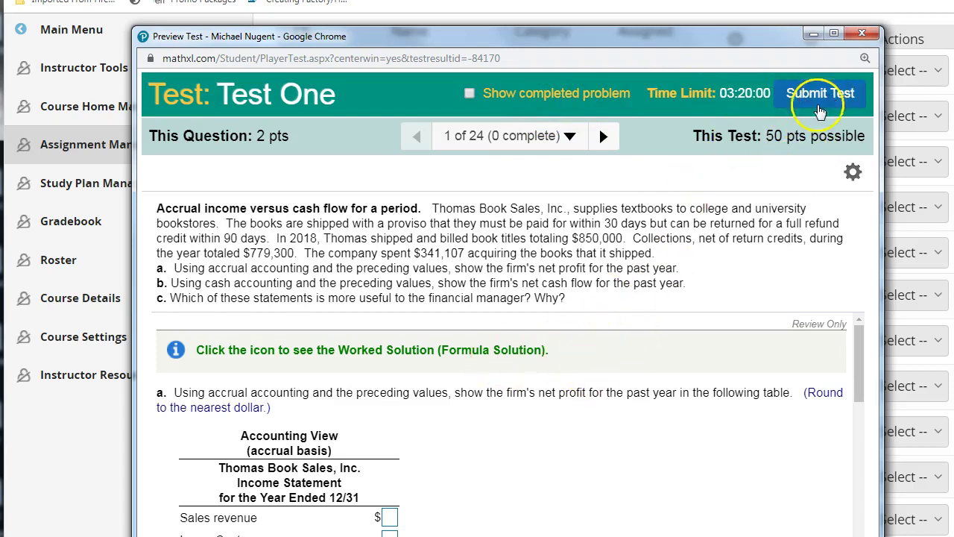
- Enter 252255 and 2522 in Test One question 1 and choose option B for part c
drag(488, 31, 485, 0)
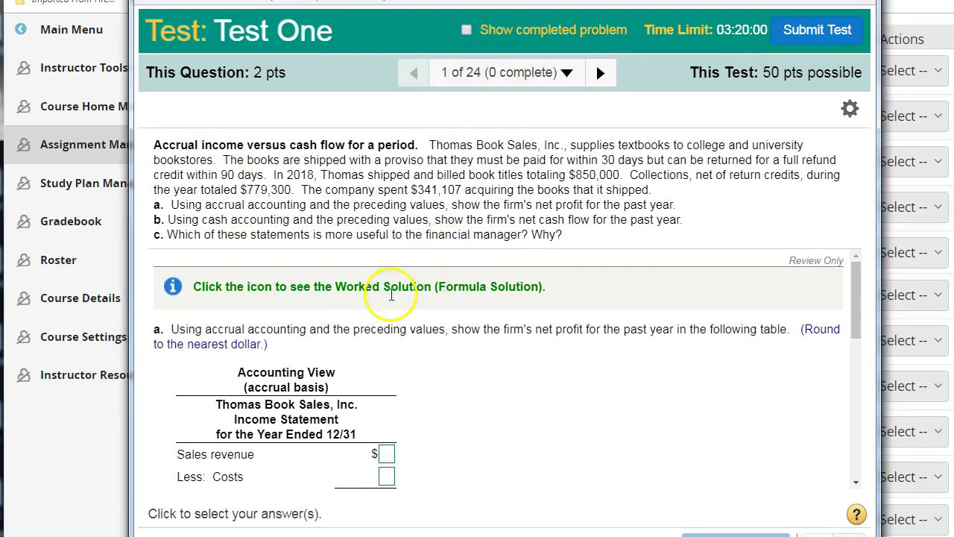
scroll(391, 295, down, 2)
scroll(384, 307, up, 2)
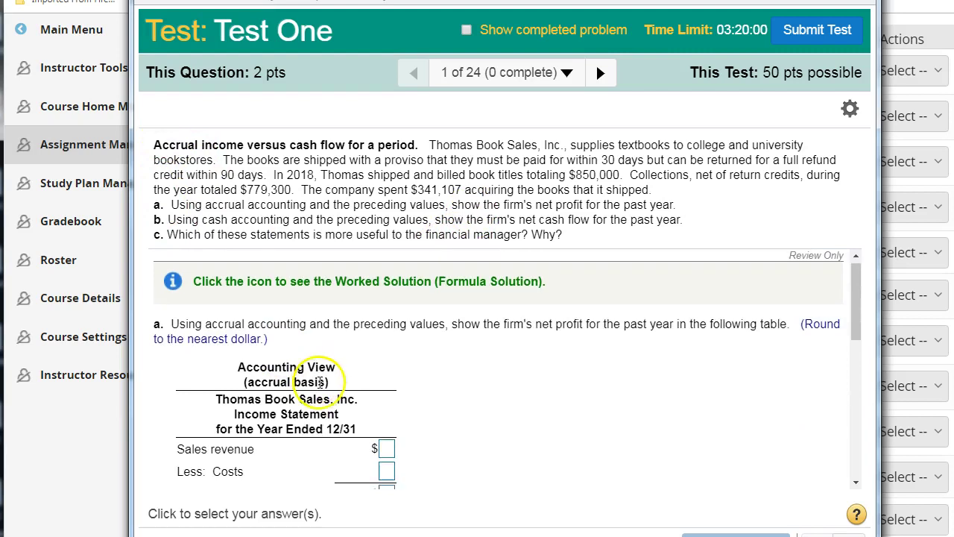
scroll(351, 401, down, 1)
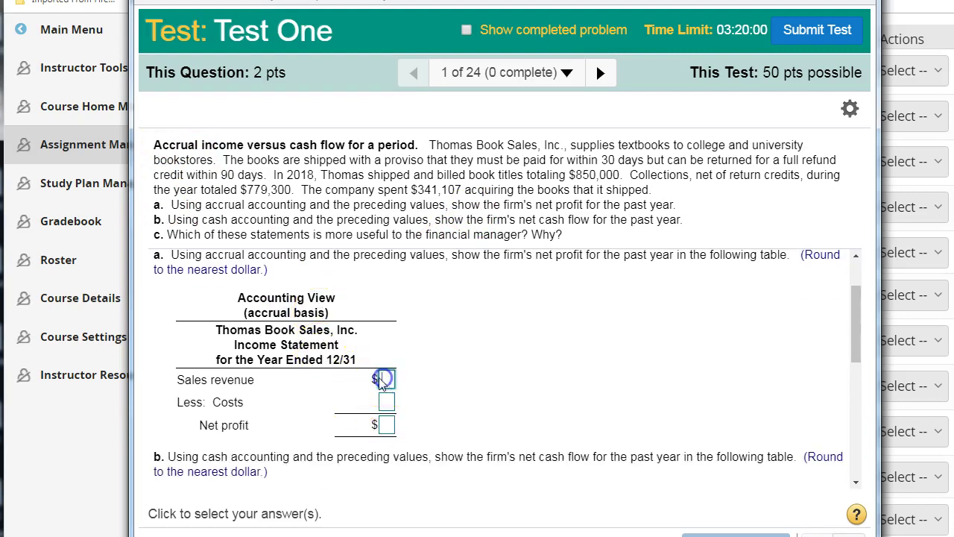
click(379, 380)
text(2555)
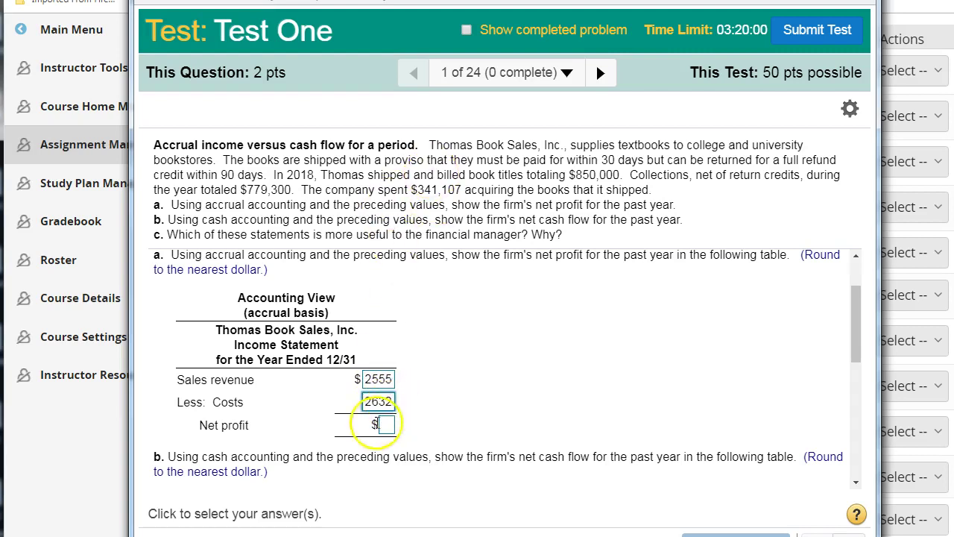
text(2255)
scroll(479, 385, up, 1)
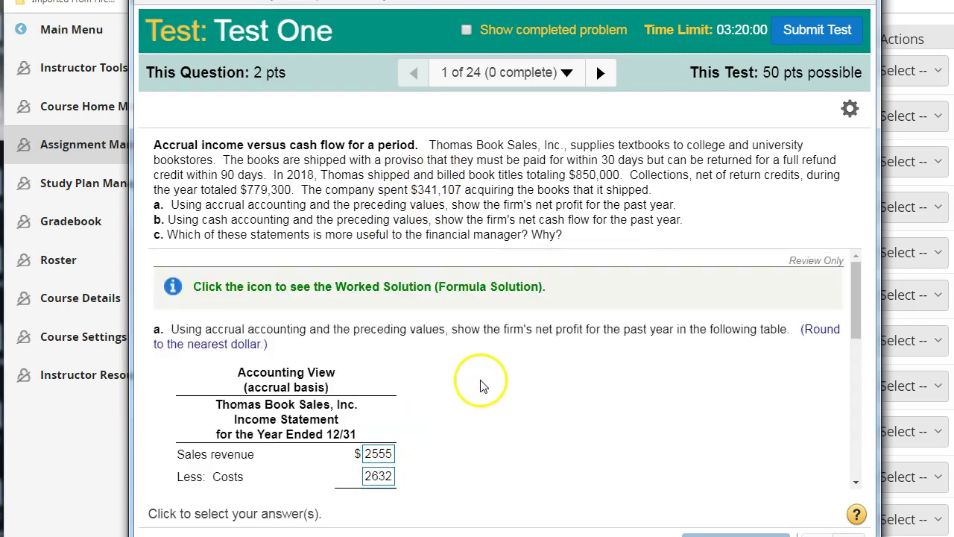
scroll(483, 379, down, 3)
scroll(341, 330, down, 2)
scroll(358, 261, up, 1)
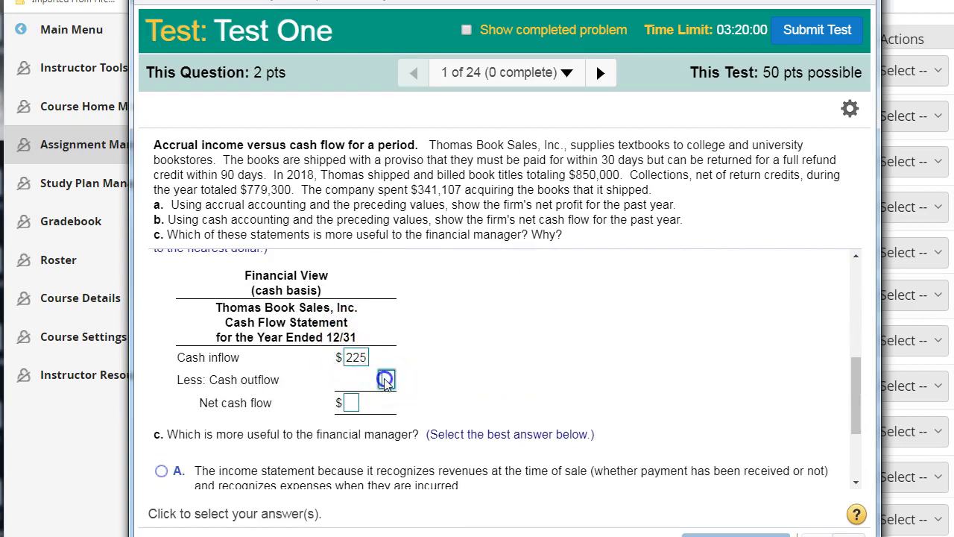
text(2522)
scroll(328, 410, up, 1)
scroll(246, 391, down, 3)
click(161, 376)
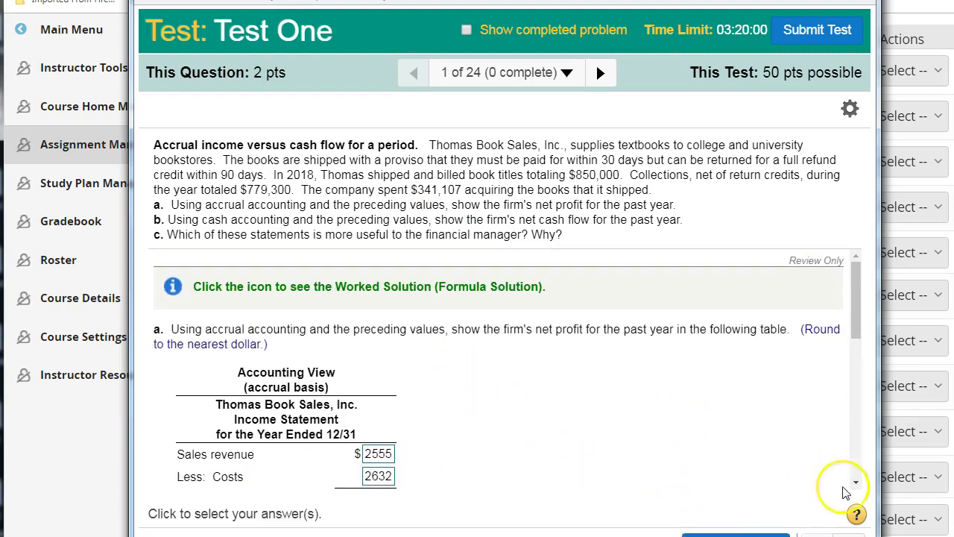
- Move on to question 2 of Test One, then return to the quizzes and tests list
click(831, 534)
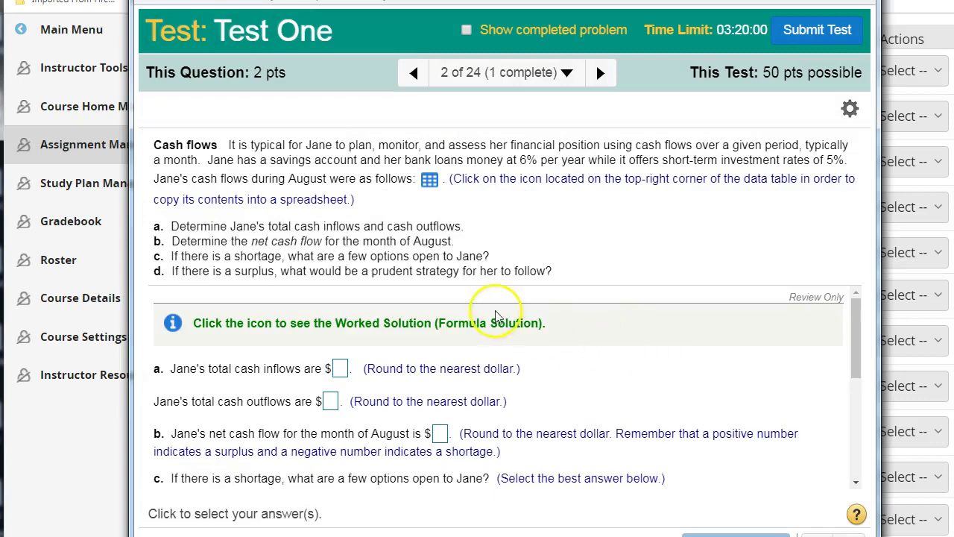
scroll(494, 319, down, 1)
scroll(495, 319, down, 2)
scroll(498, 326, up, 3)
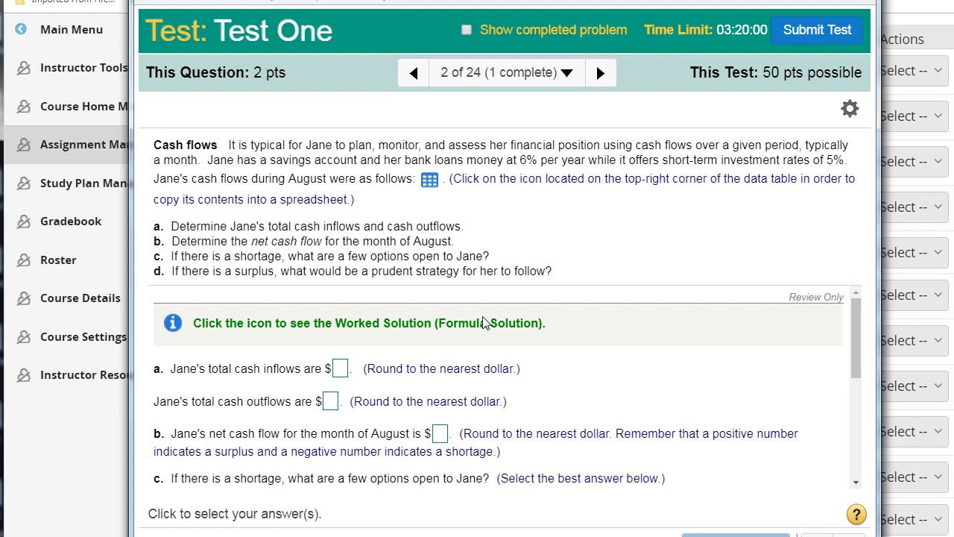
scroll(522, 343, down, 2)
scroll(526, 345, up, 2)
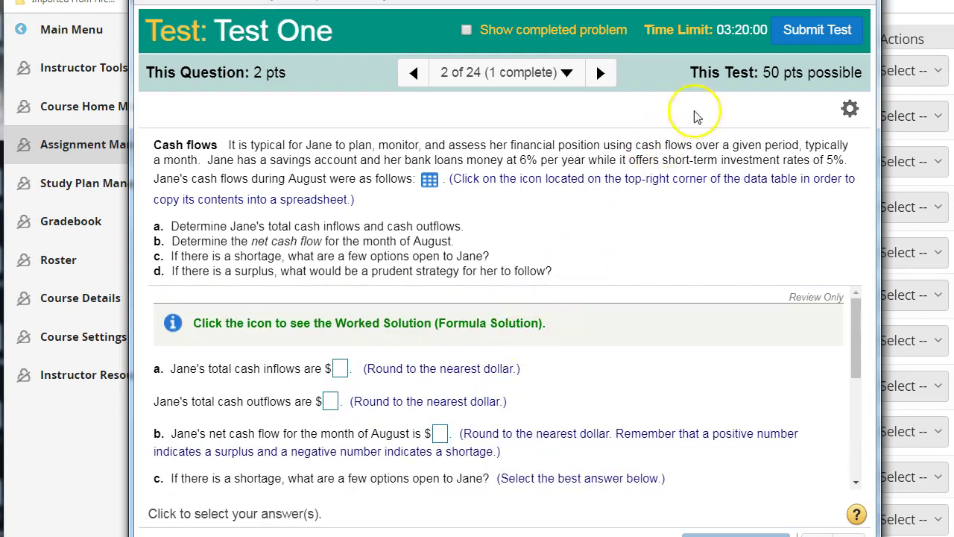
scroll(339, 322, down, 1)
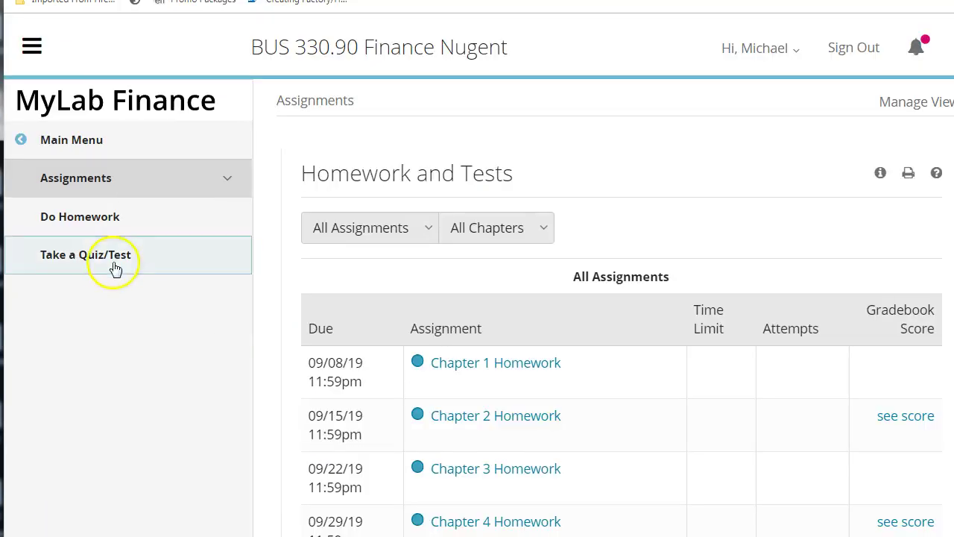
click(103, 261)
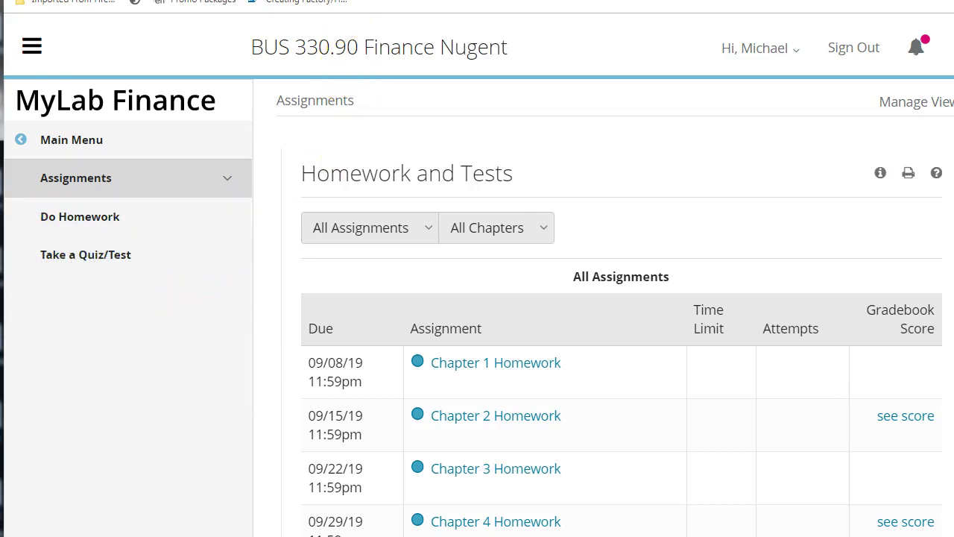
- Switch to the Blackboard tab and scroll Announcements to the My Finance Lab - Homework Manger & Ebook post
click(266, 0)
scroll(409, 257, up, 1)
scroll(409, 257, up, 8)
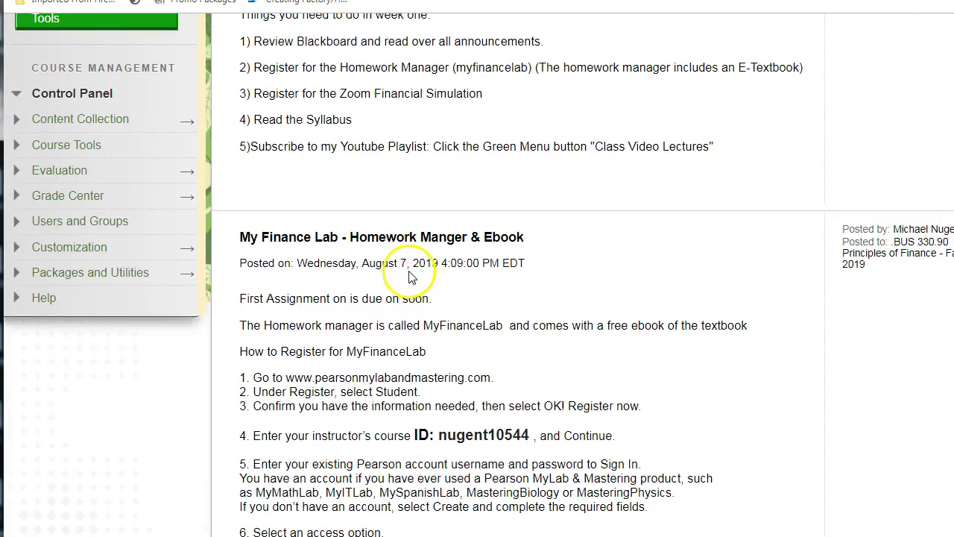
scroll(410, 268, down, 1)
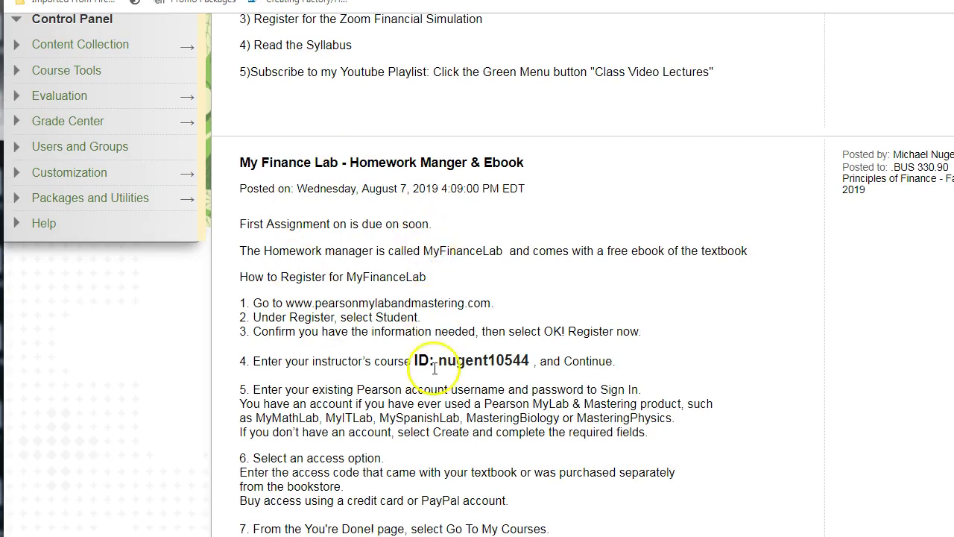
scroll(425, 357, down, 5)
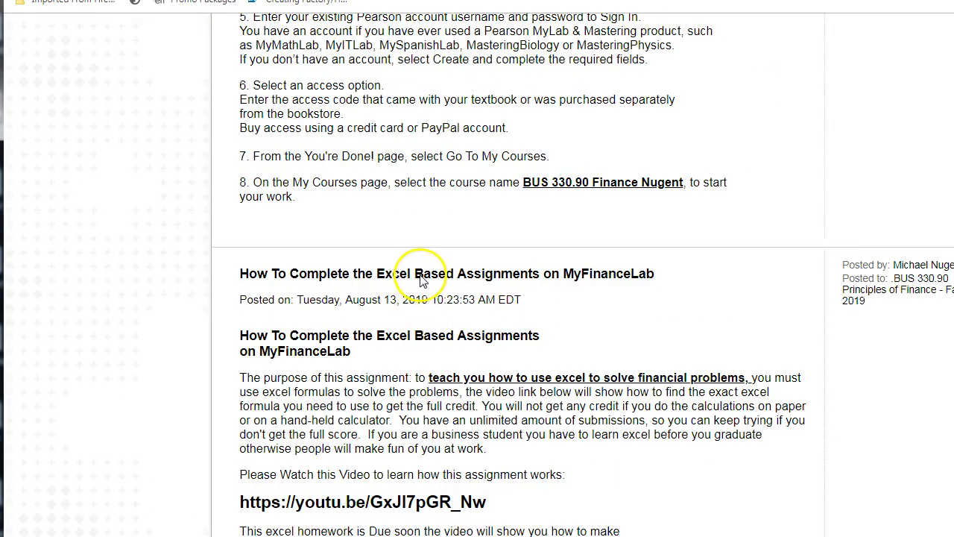
scroll(420, 278, down, 1)
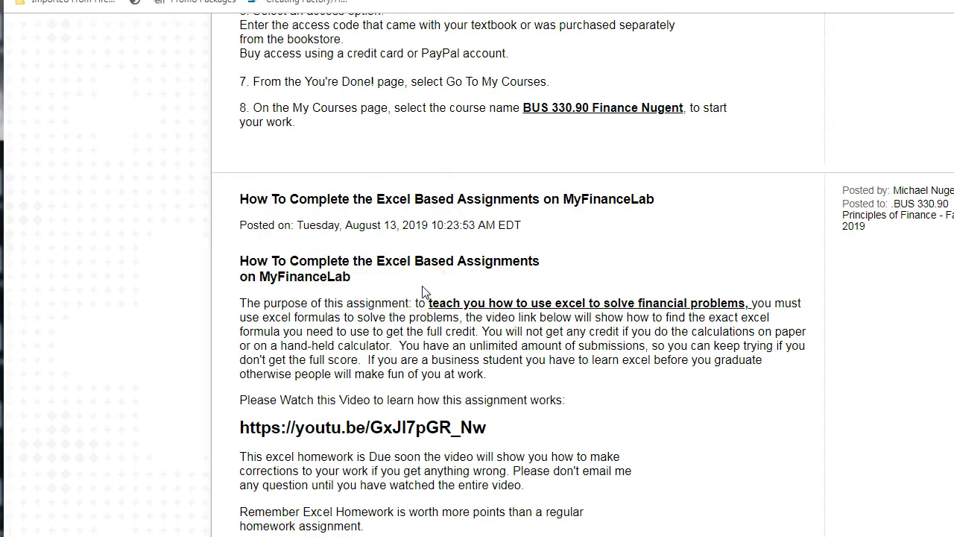
scroll(426, 296, down, 2)
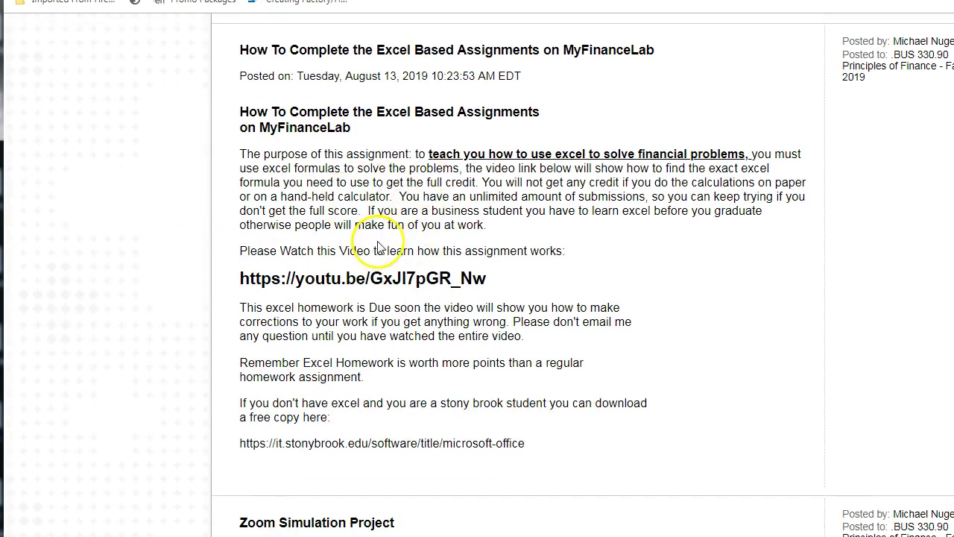
scroll(378, 249, down, 1)
scroll(386, 249, up, 5)
scroll(387, 246, up, 6)
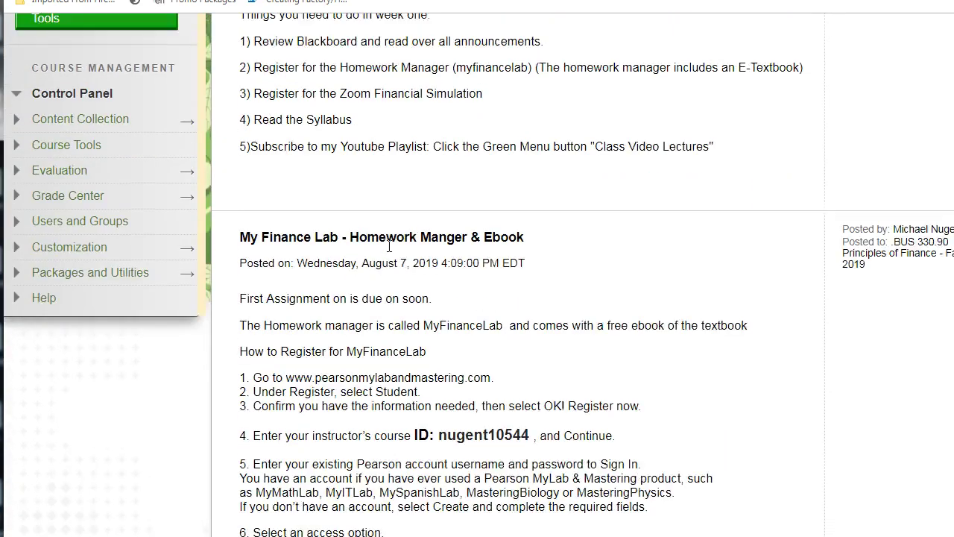
scroll(395, 256, down, 3)
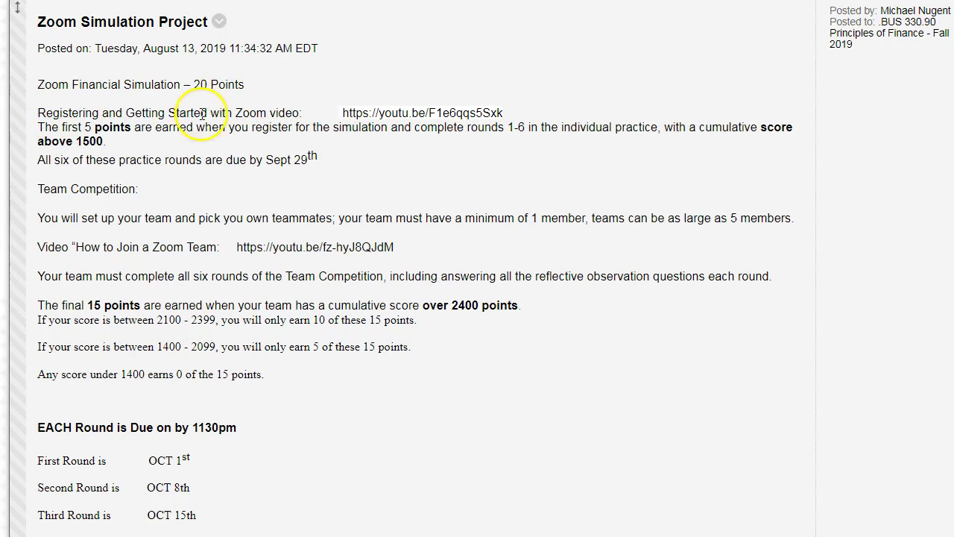
- Show the Zoom Simulation Project post's YouTube registration links and its practice-round and team-score rules
click(48, 113)
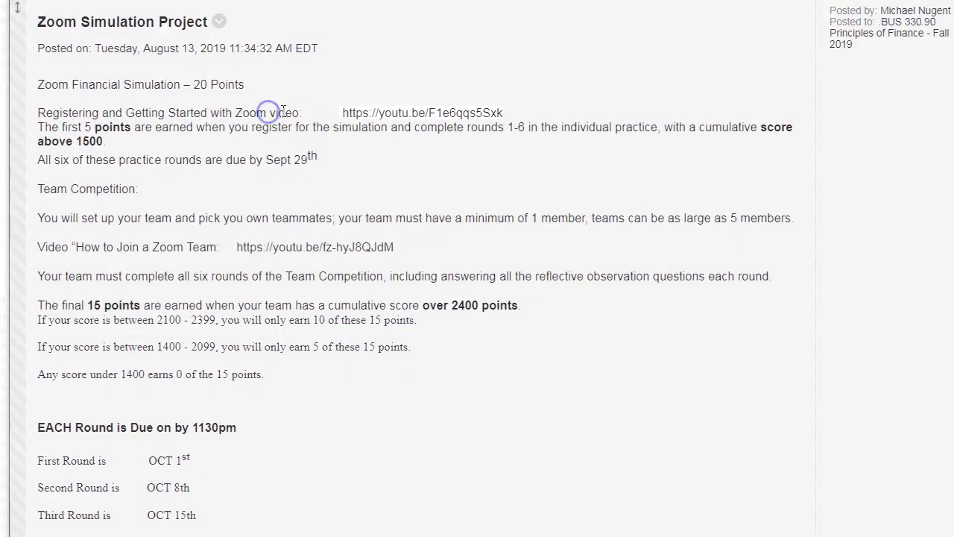
click(336, 113)
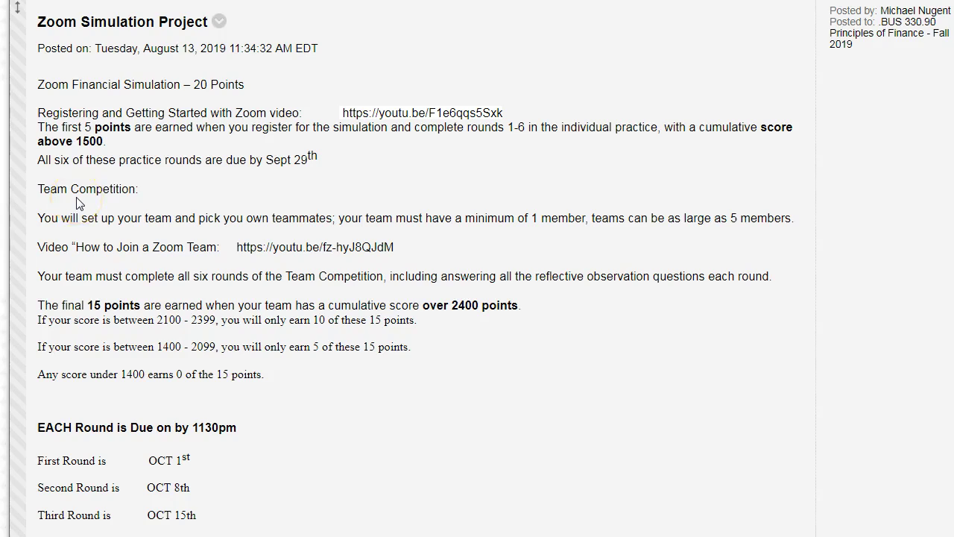
click(233, 248)
- Scroll past the six Zoom round due dates and zoomsim.net link to the Late Assignments post
scroll(312, 375, down, 2)
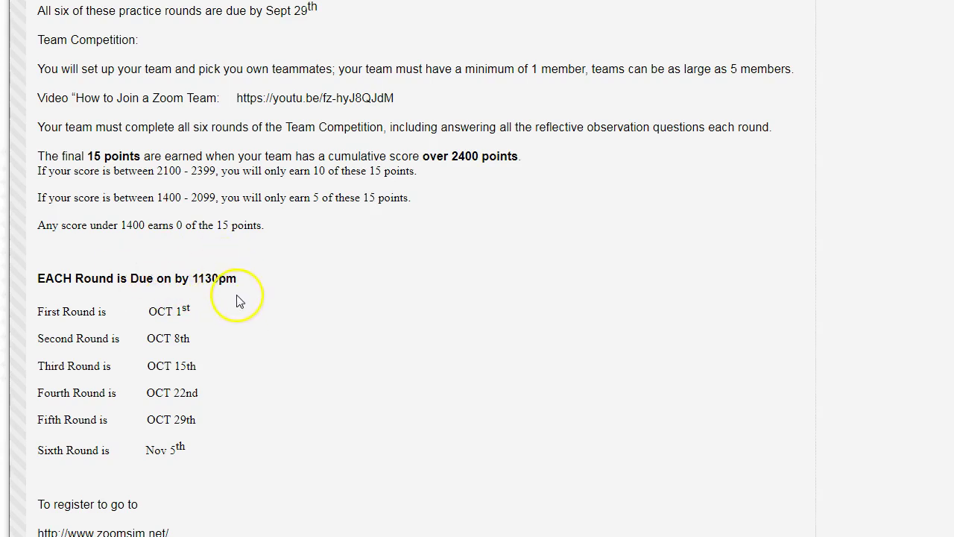
scroll(239, 301, down, 1)
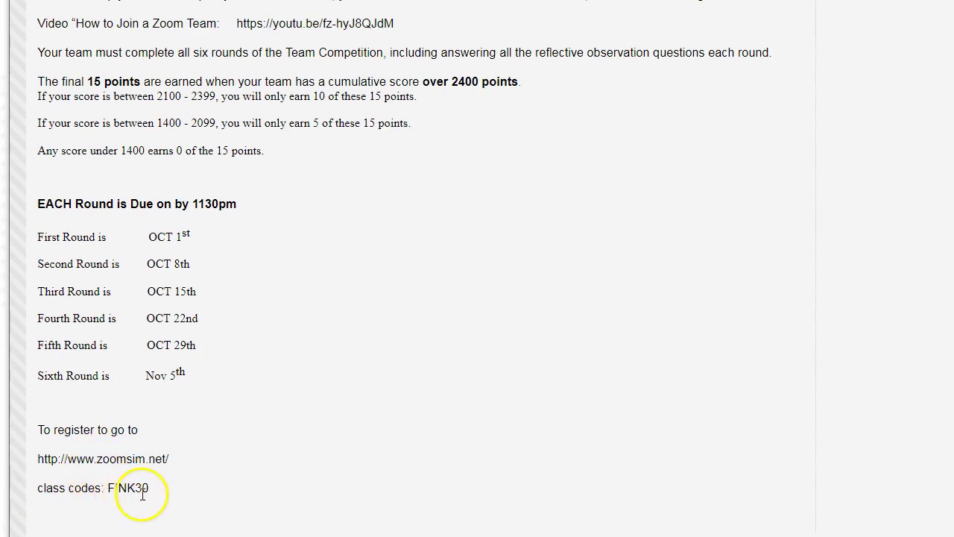
scroll(241, 251, down, 1)
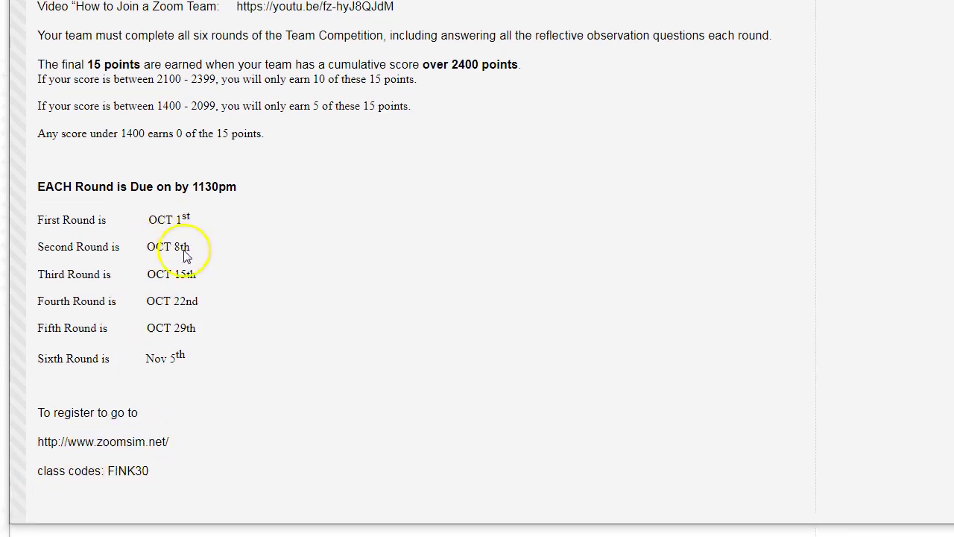
scroll(201, 261, up, 2)
scroll(209, 267, up, 3)
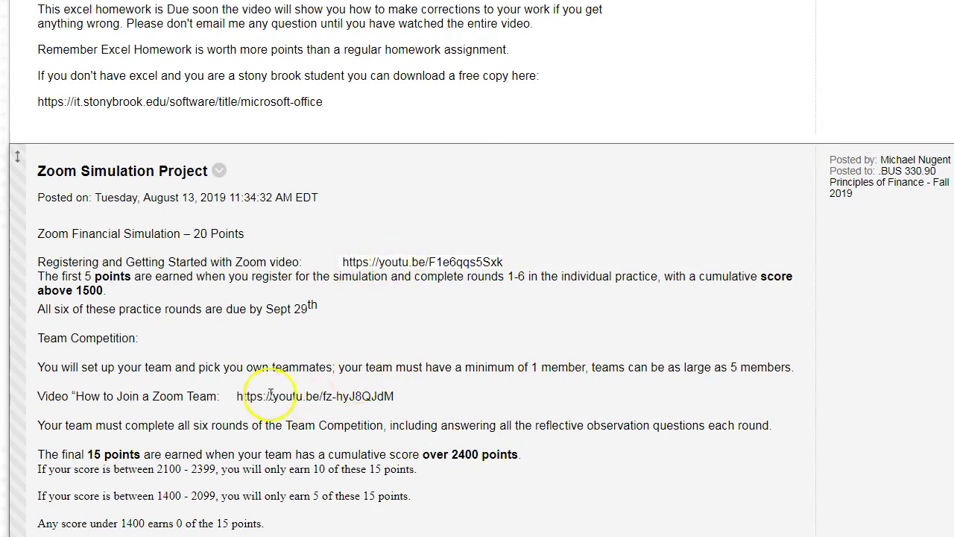
scroll(302, 380, down, 3)
scroll(308, 377, down, 5)
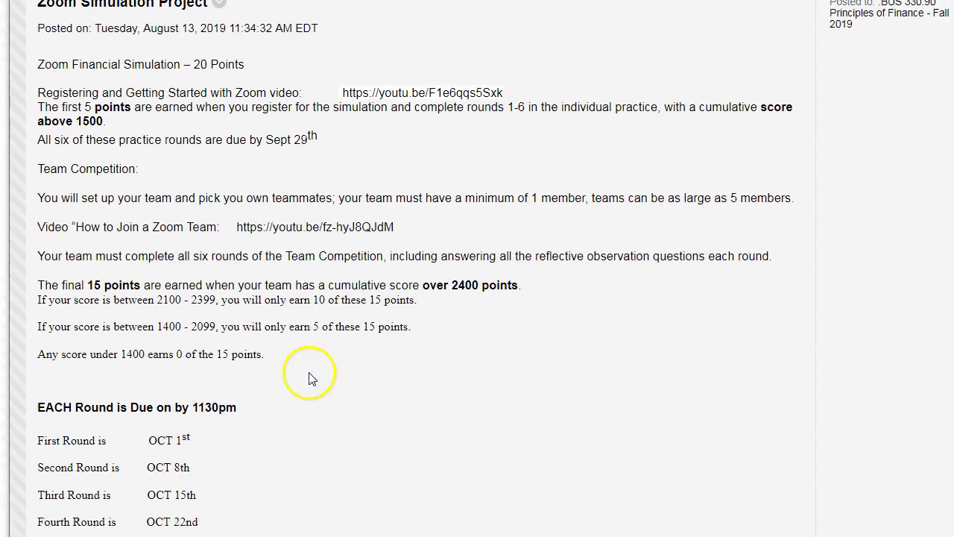
scroll(312, 373, down, 4)
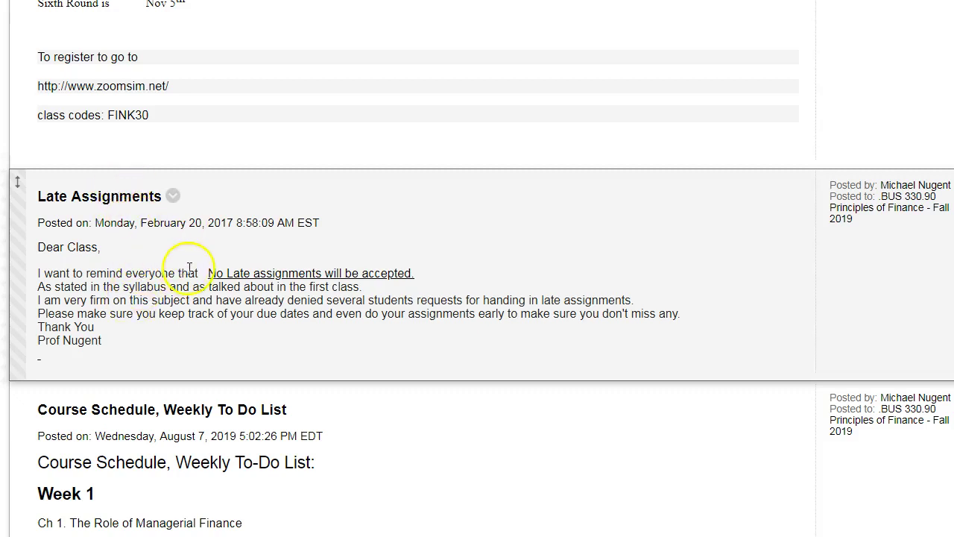
- Scroll through the Course Schedule, Weekly To Do List, ending at the Getting Started With BUS330 post
scroll(223, 261, down, 2)
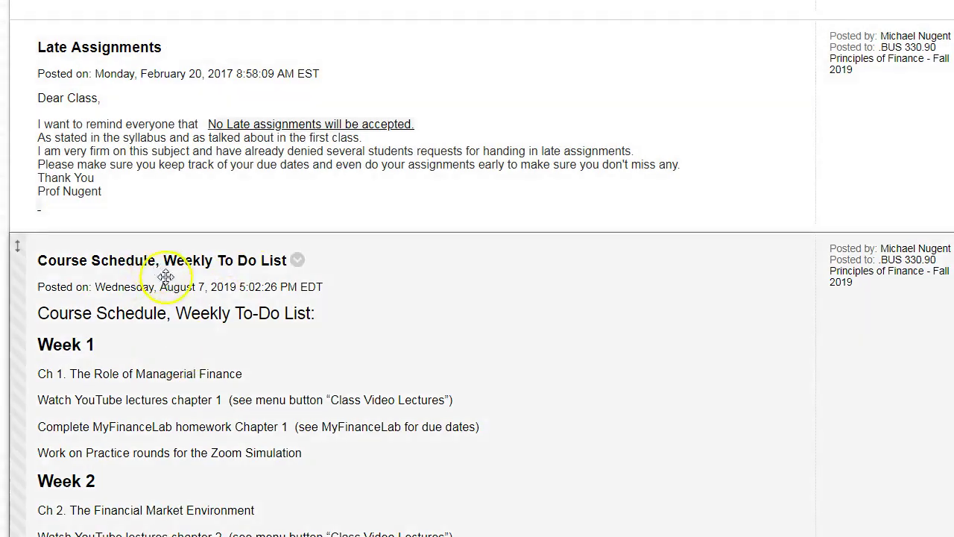
scroll(164, 309, down, 2)
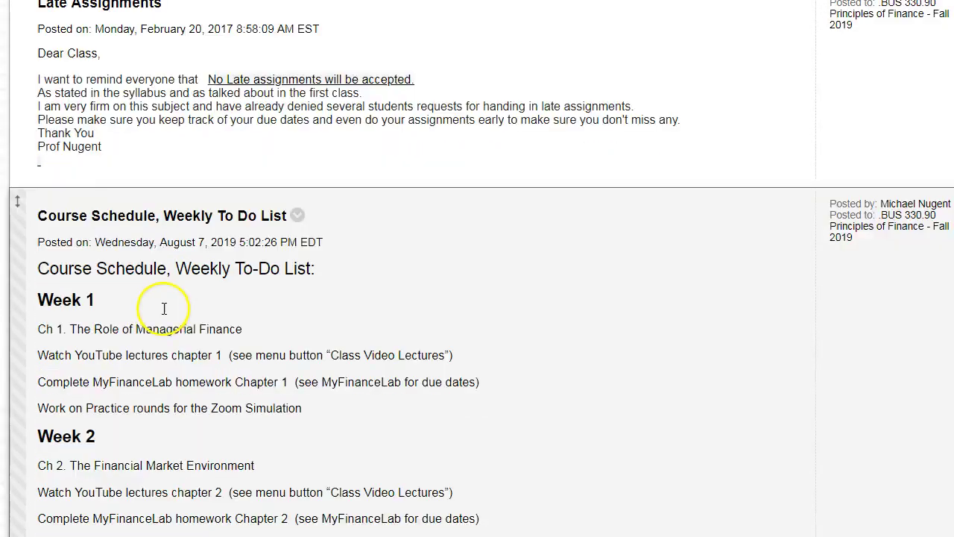
scroll(139, 209, down, 1)
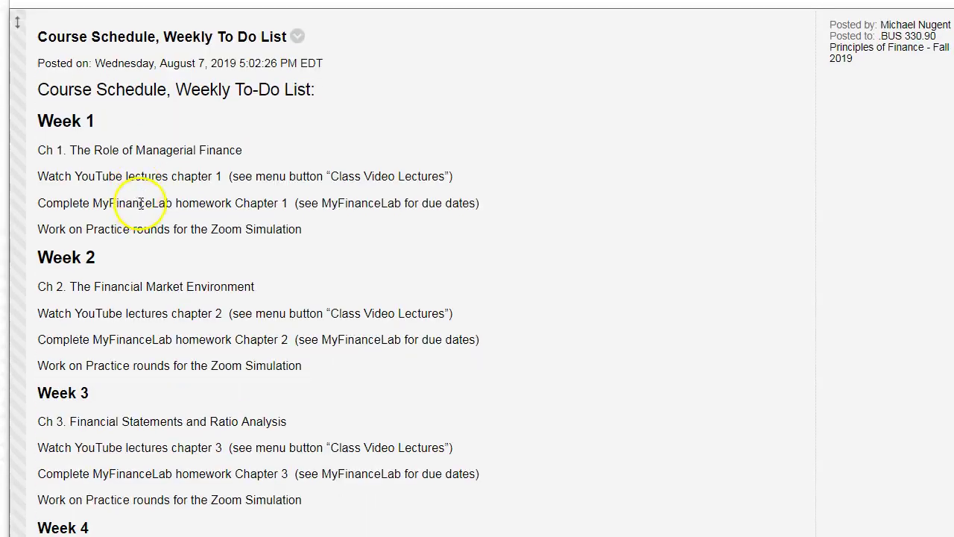
scroll(152, 229, down, 9)
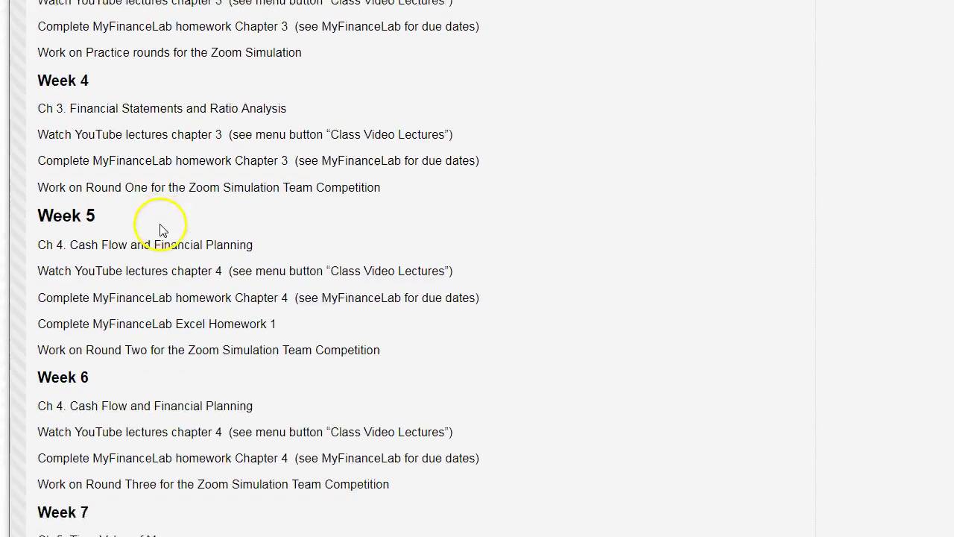
scroll(164, 222, down, 4)
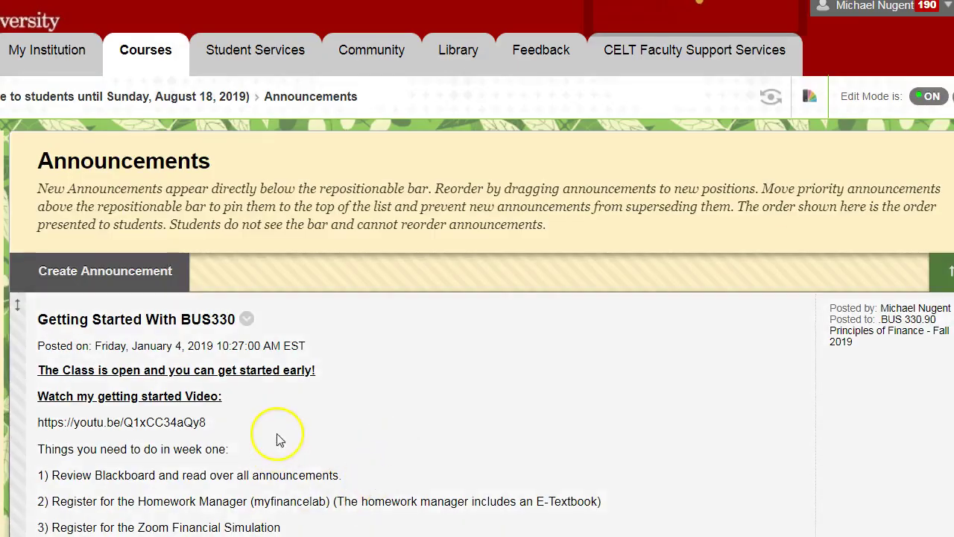
scroll(254, 403, down, 2)
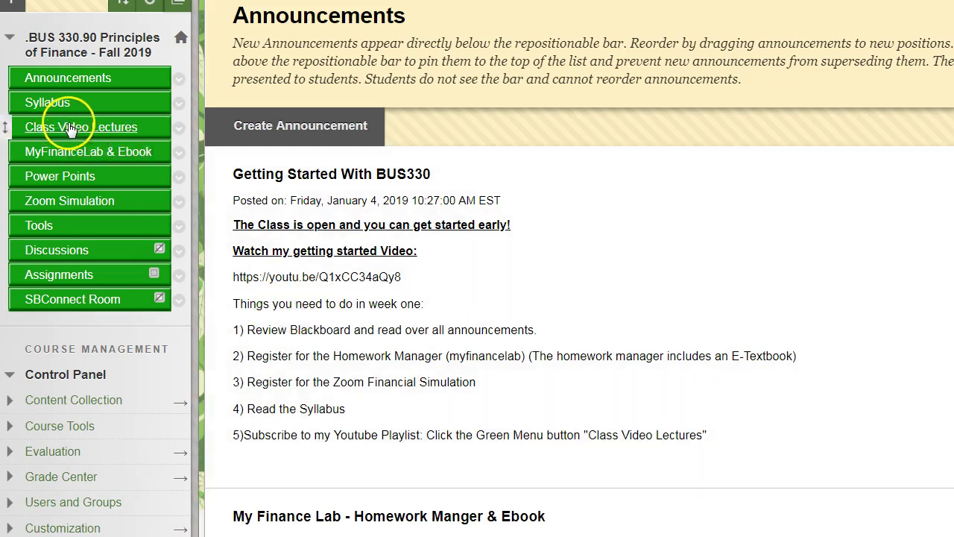
click(93, 131)
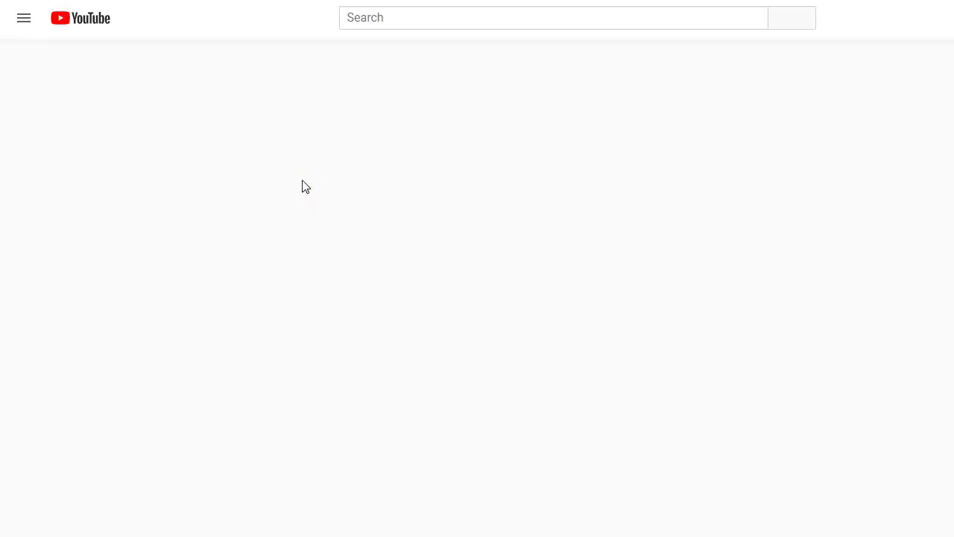
scroll(618, 177, down, 8)
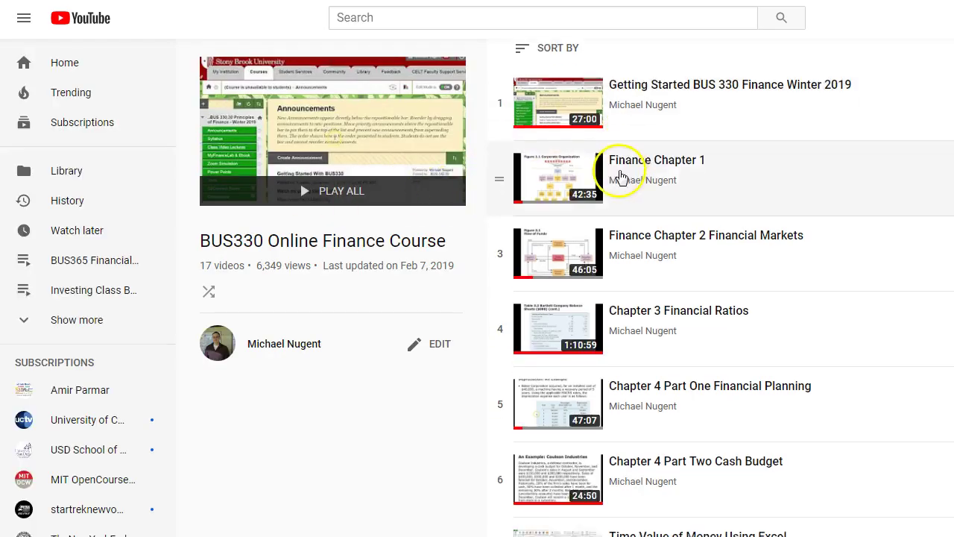
scroll(617, 220, down, 1)
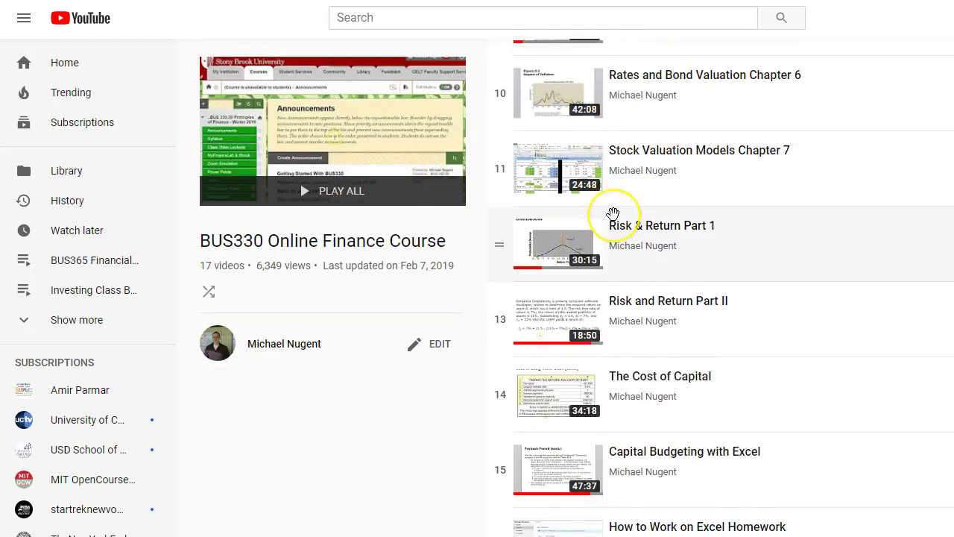
scroll(614, 213, up, 8)
scroll(615, 223, up, 2)
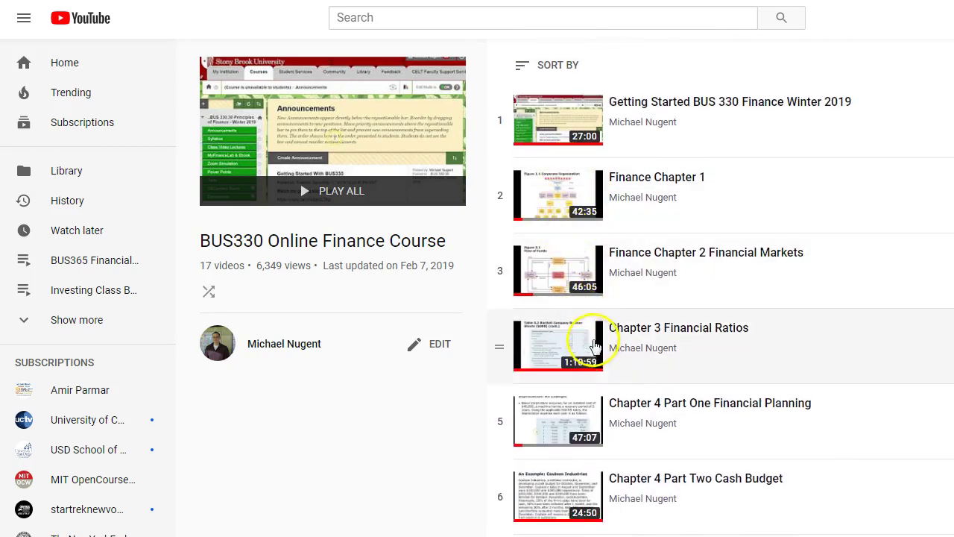
scroll(579, 339, down, 2)
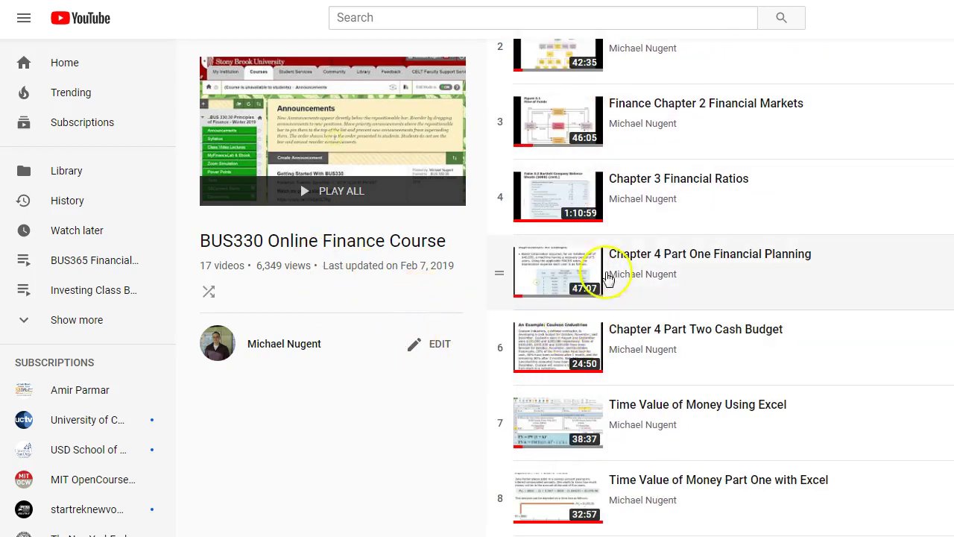
scroll(607, 195, down, 8)
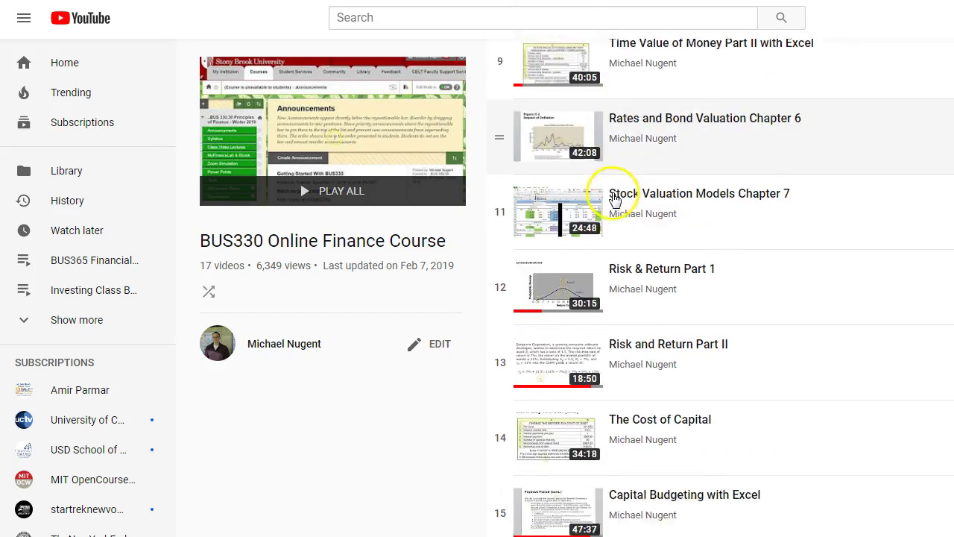
scroll(614, 200, up, 10)
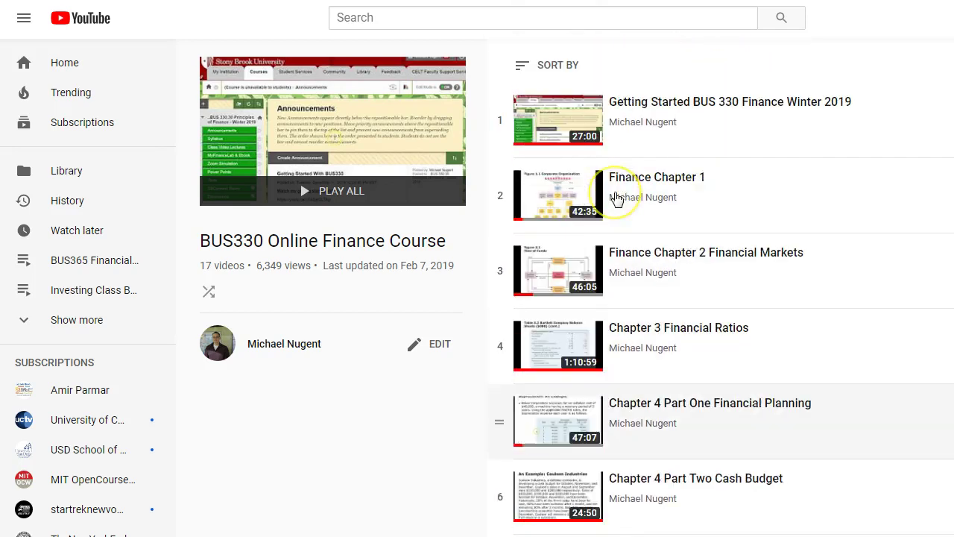
click(592, 186)
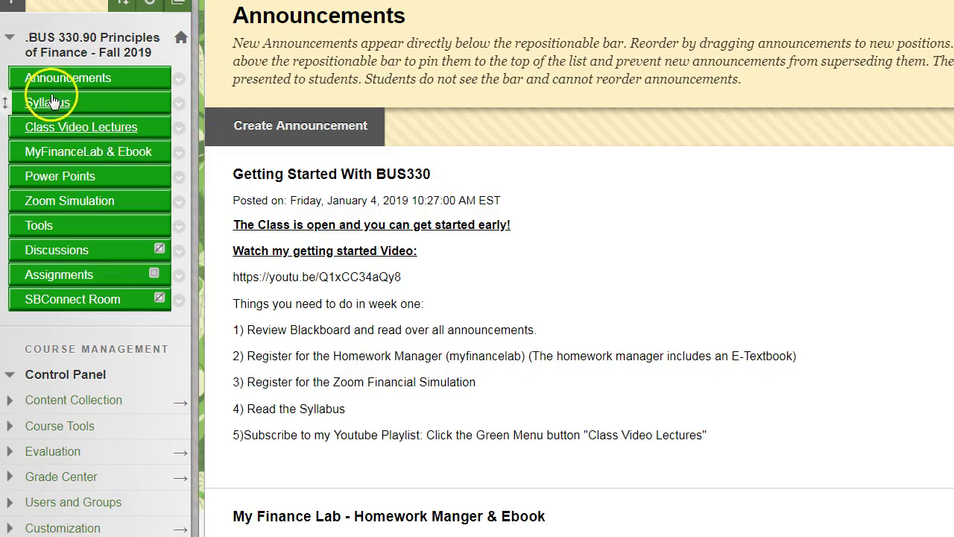
- Turn Edit Mode off, collapse the Control Panel, view the ten Power Point decks, then open Zoom Simulation
click(62, 158)
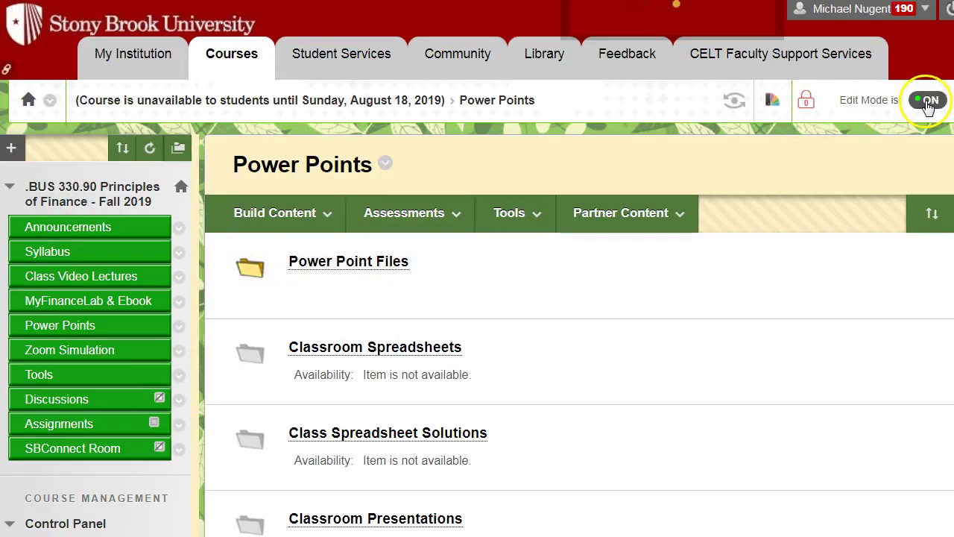
click(928, 103)
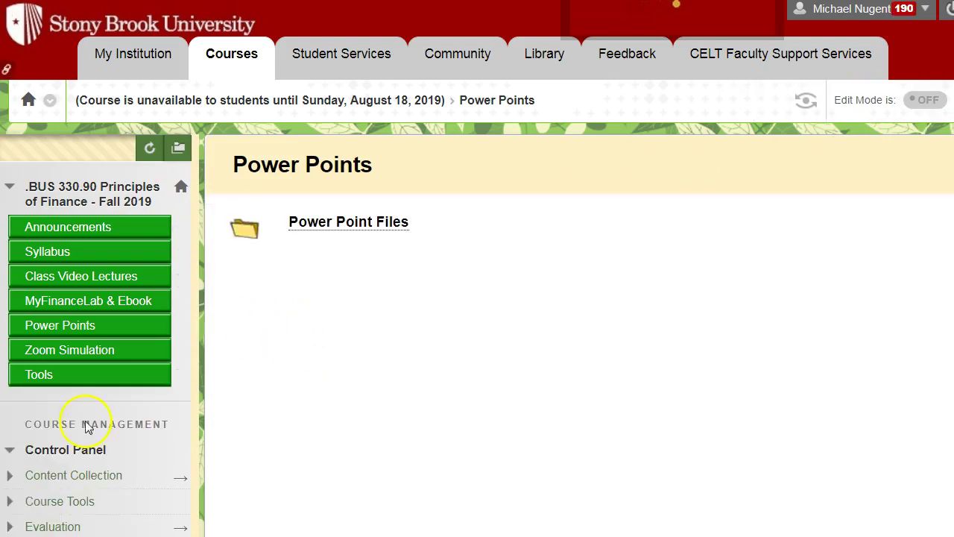
click(9, 451)
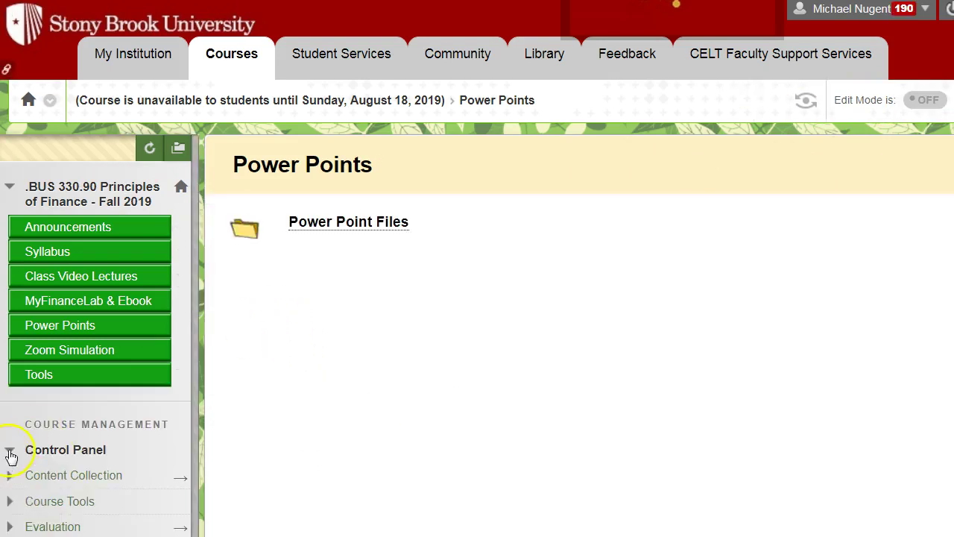
click(331, 223)
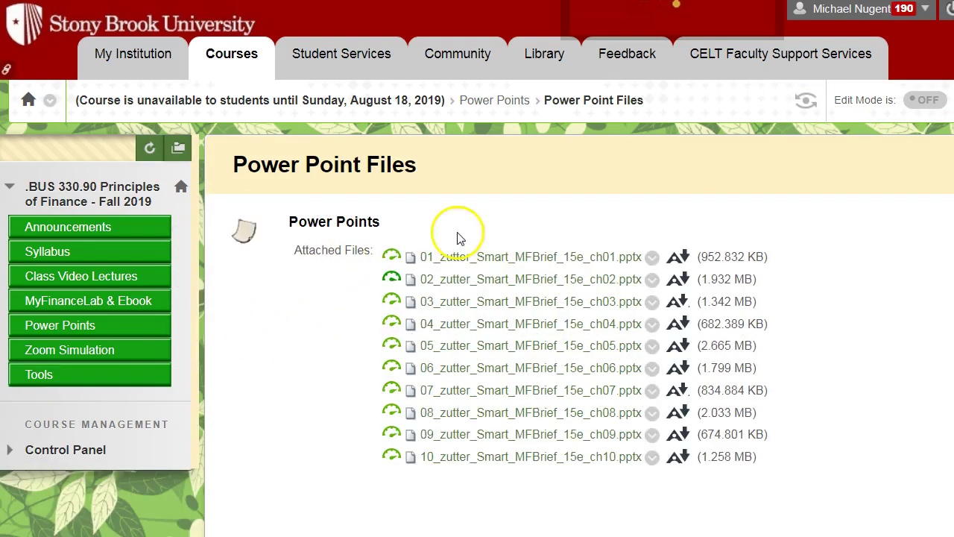
click(57, 351)
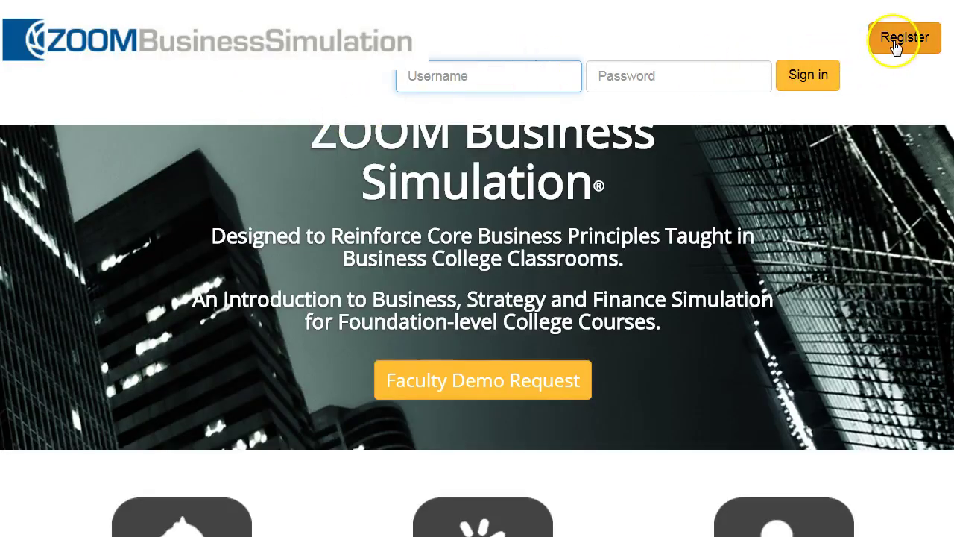
- Register as a student in Zoom Business Simulation, passing the reCAPTCHA check to reach the blank account form
click(897, 43)
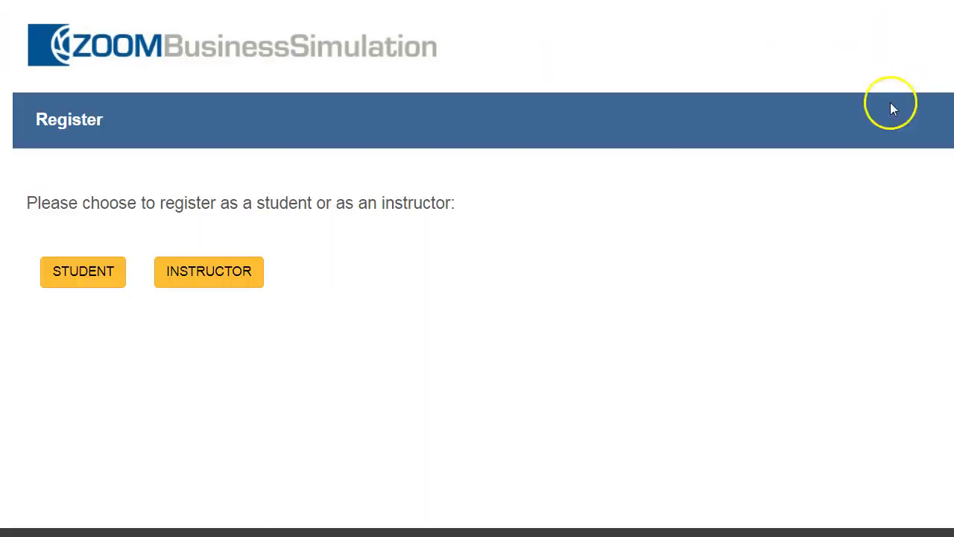
click(85, 273)
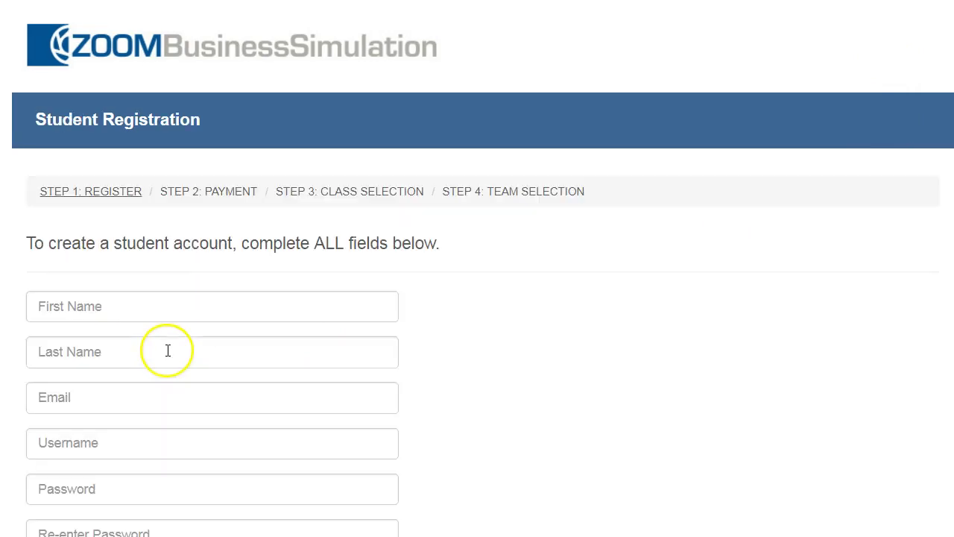
scroll(153, 296, down, 3)
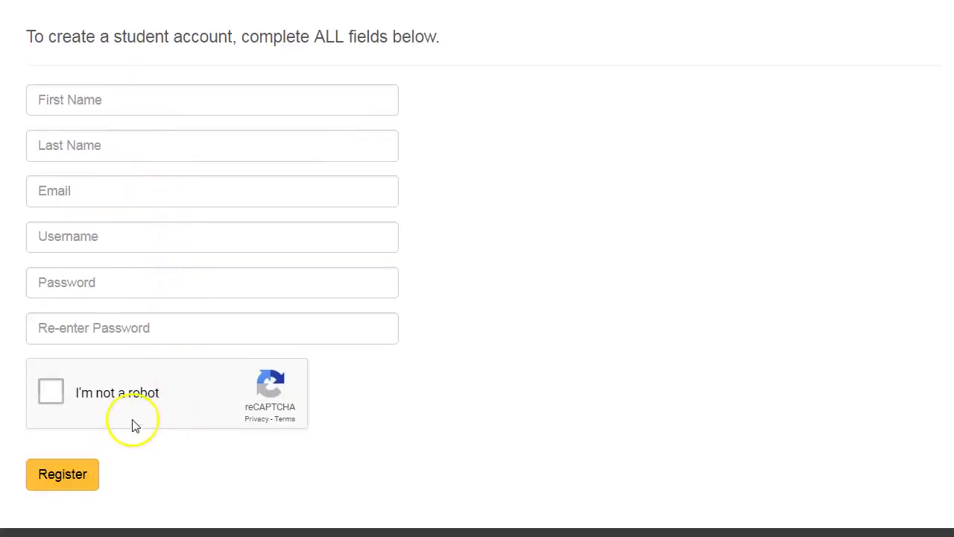
click(51, 393)
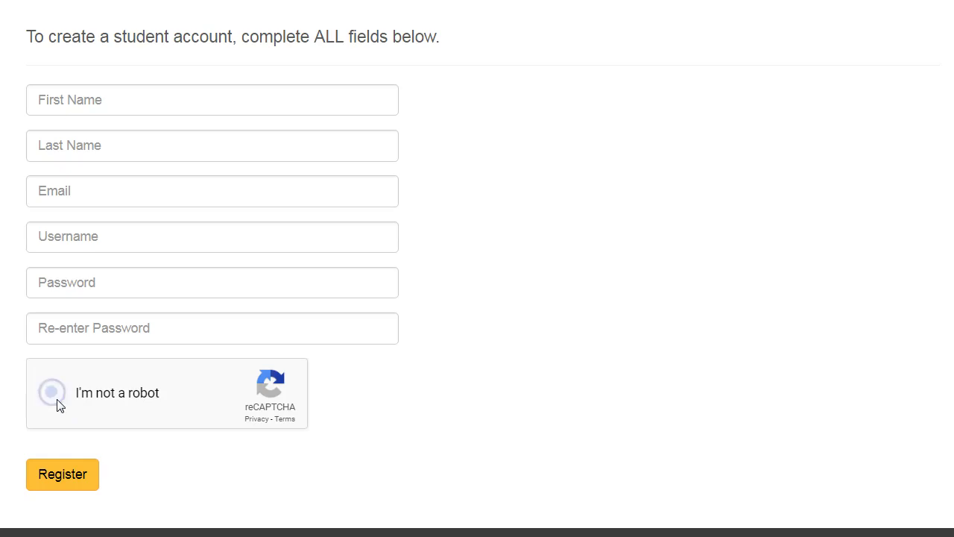
click(65, 477)
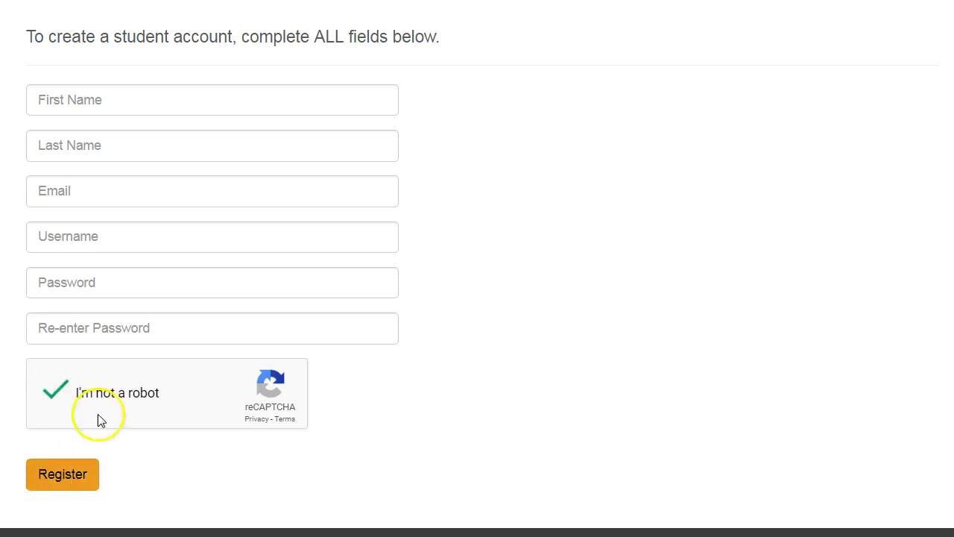
scroll(97, 413, up, 3)
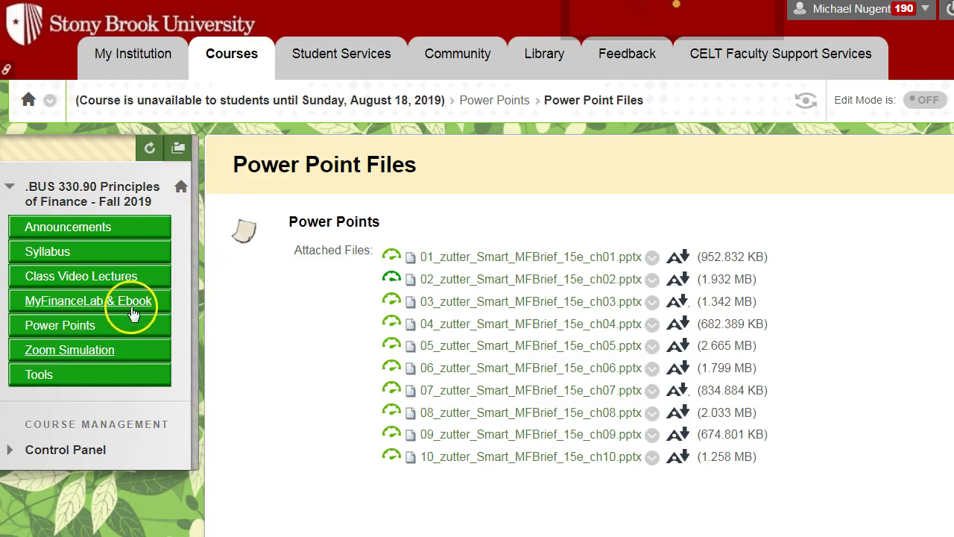
- Open the course syllabus from the course menu and read through the course description
click(82, 239)
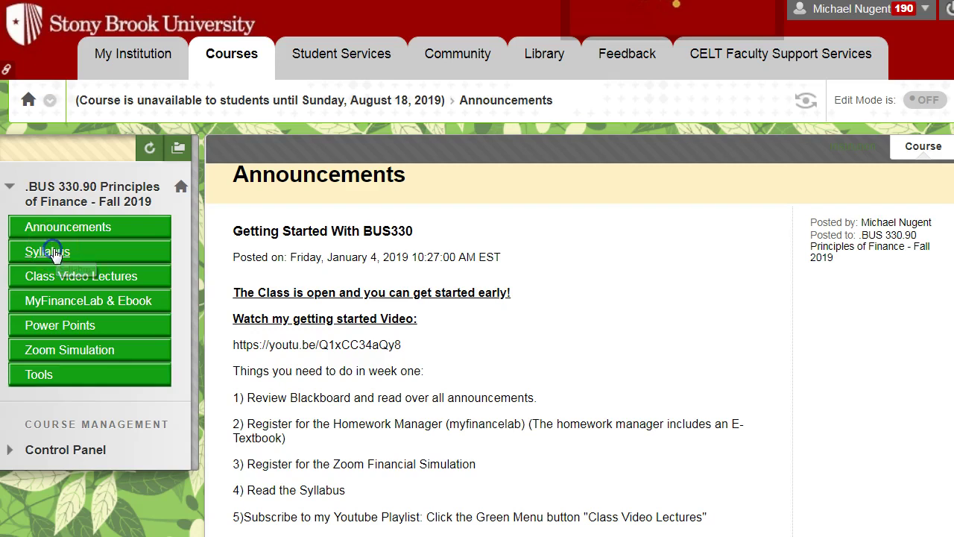
click(57, 255)
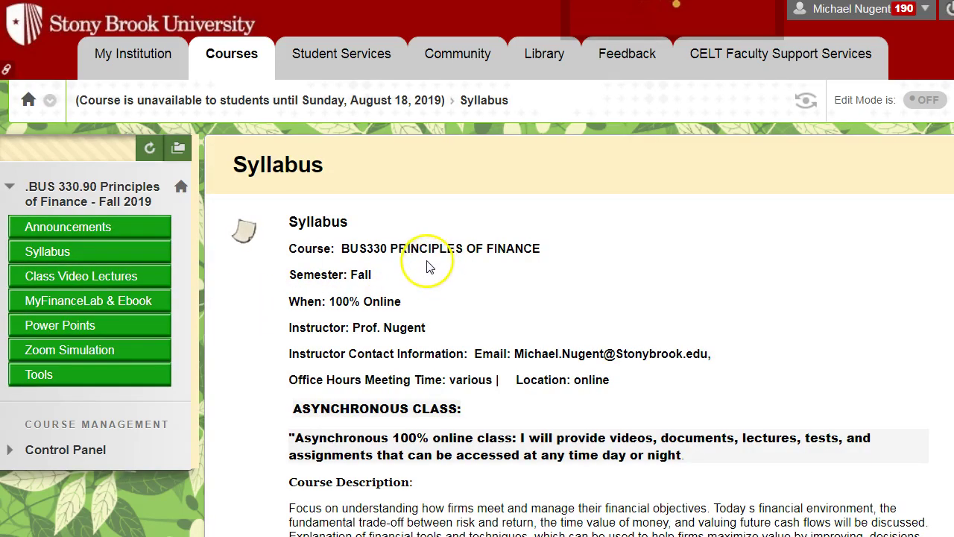
scroll(478, 278, down, 1)
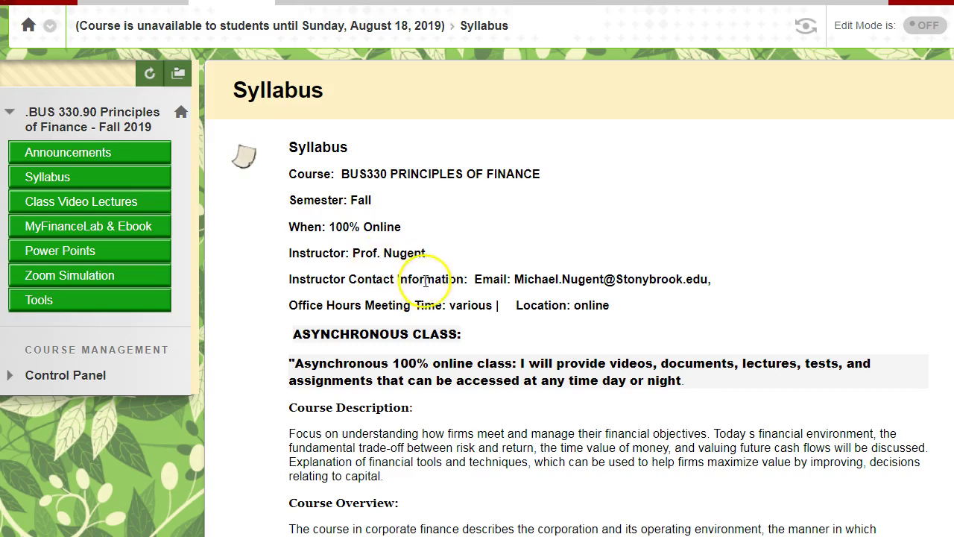
scroll(447, 298, down, 1)
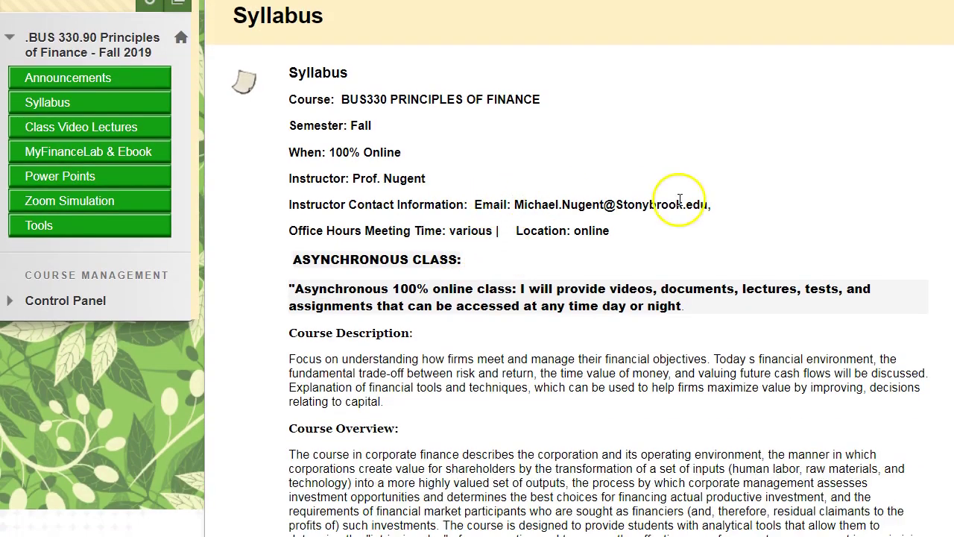
scroll(548, 280, down, 1)
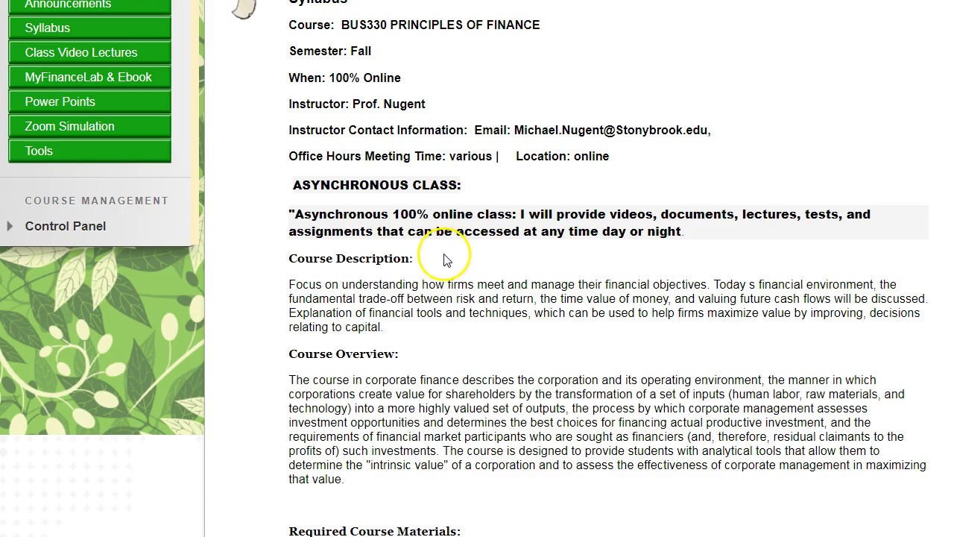
scroll(447, 257, down, 2)
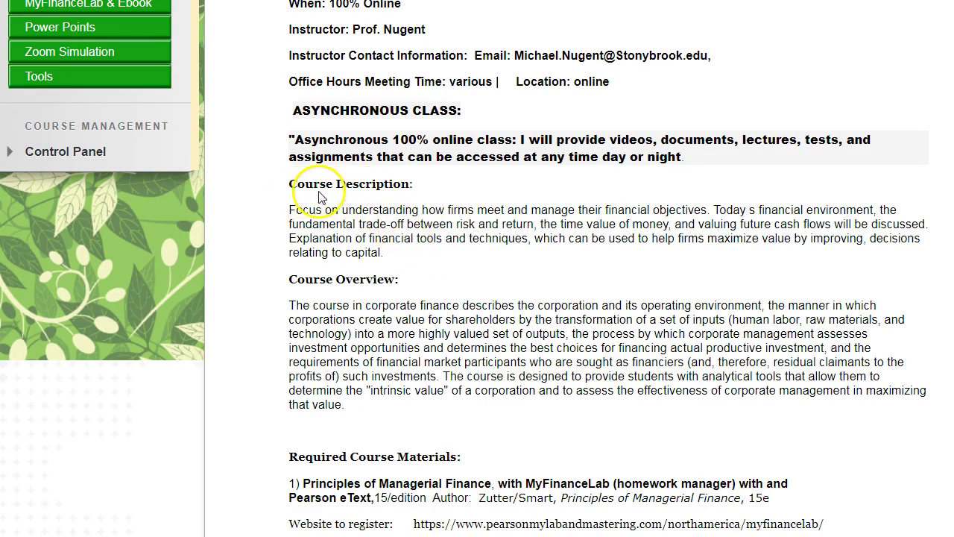
scroll(337, 207, down, 2)
- Continue down to the grading section: 200 points from 20 Zoom, 80 homework, two 50-point tests
scroll(386, 217, down, 4)
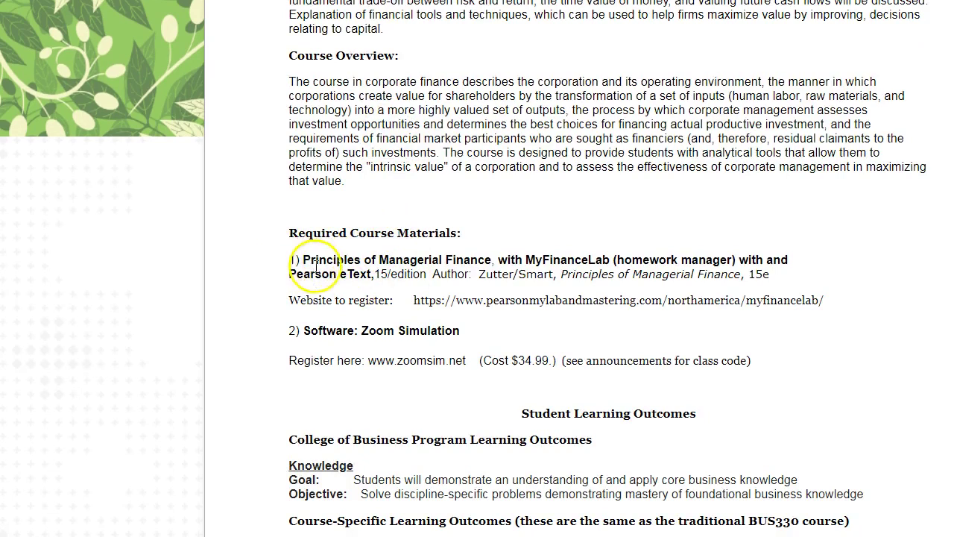
scroll(350, 257, down, 2)
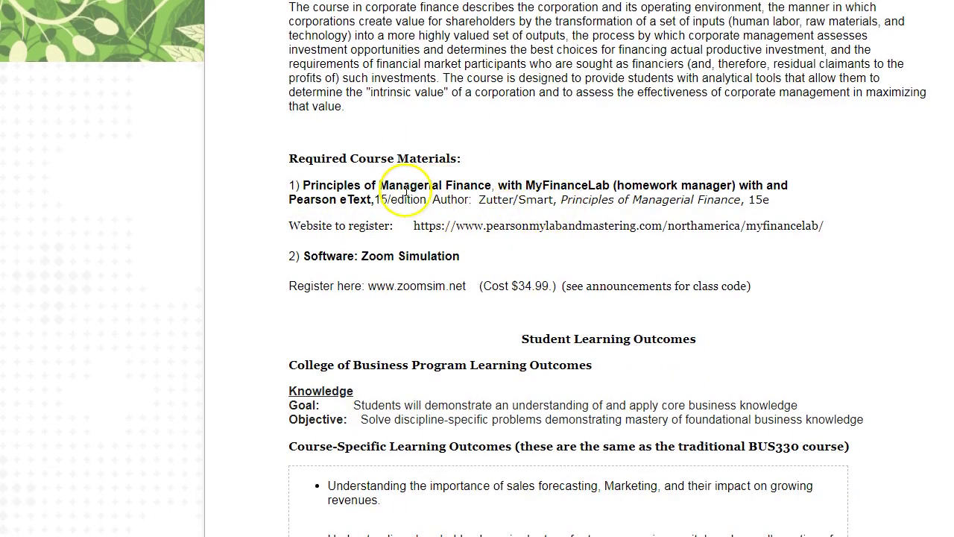
scroll(345, 259, down, 2)
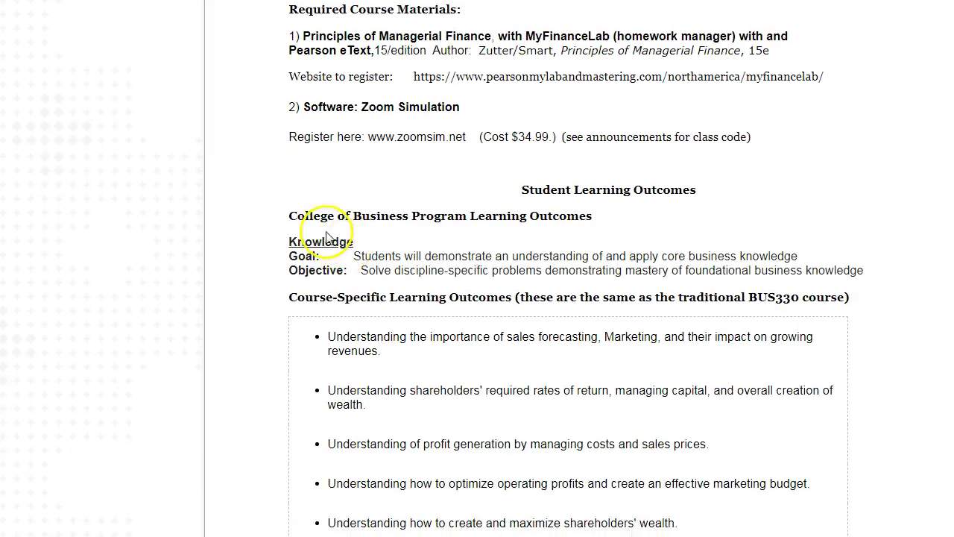
scroll(347, 246, down, 1)
scroll(464, 166, down, 5)
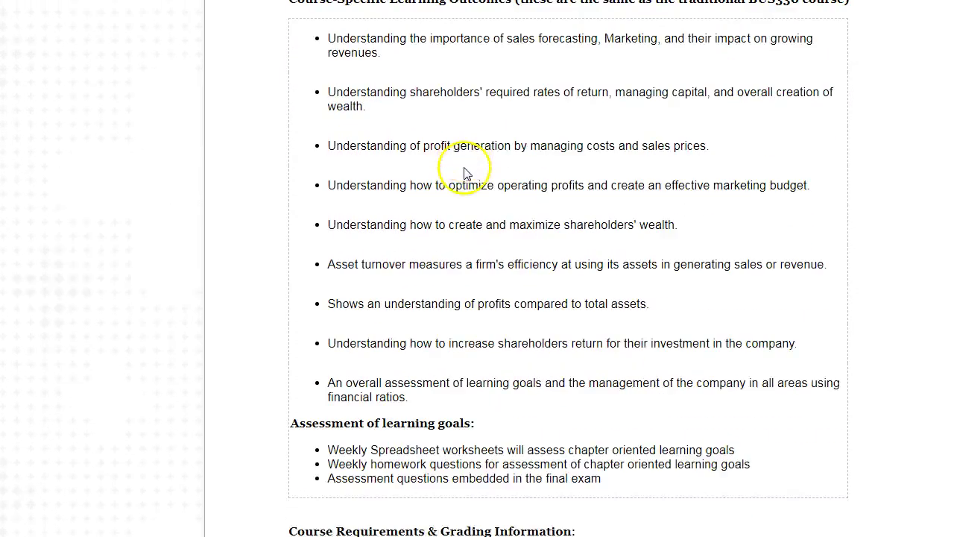
scroll(315, 219, down, 1)
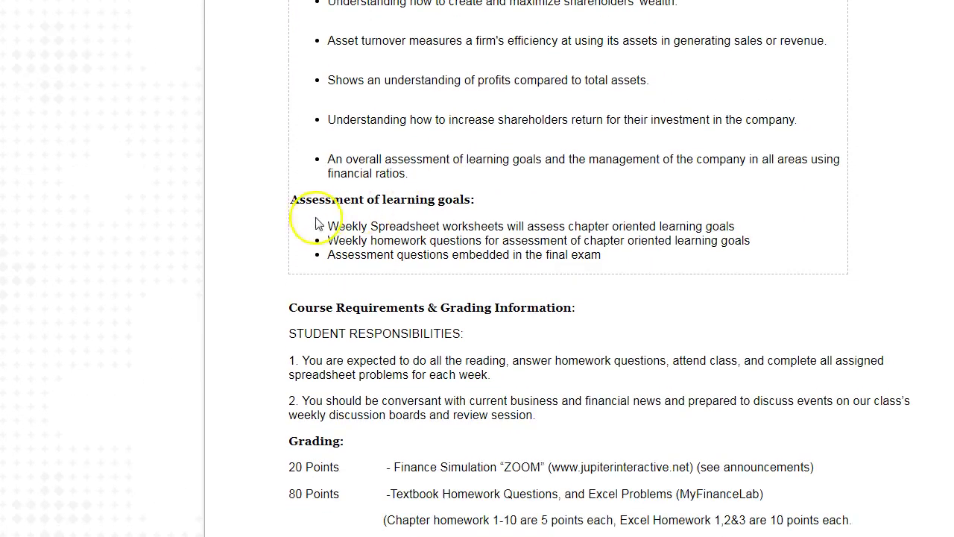
scroll(404, 213, down, 2)
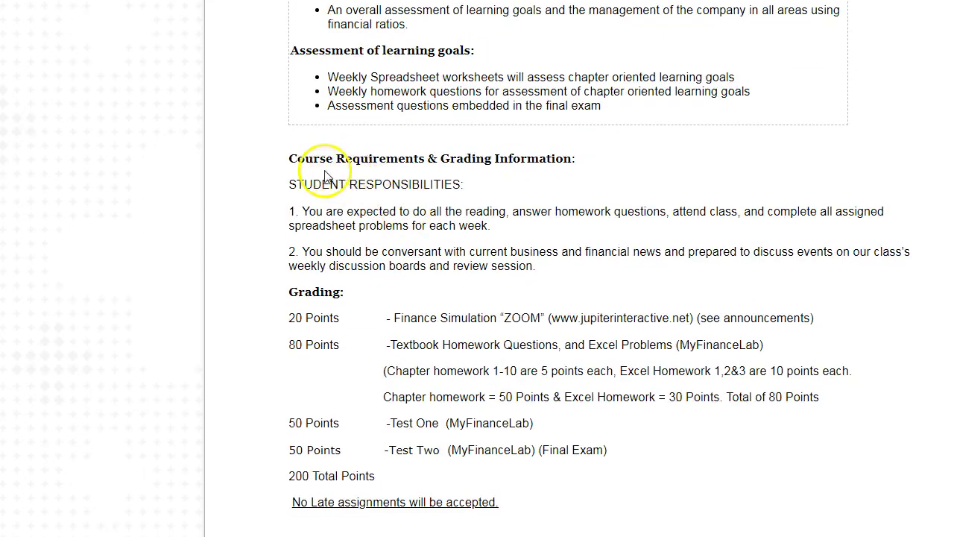
scroll(380, 198, down, 1)
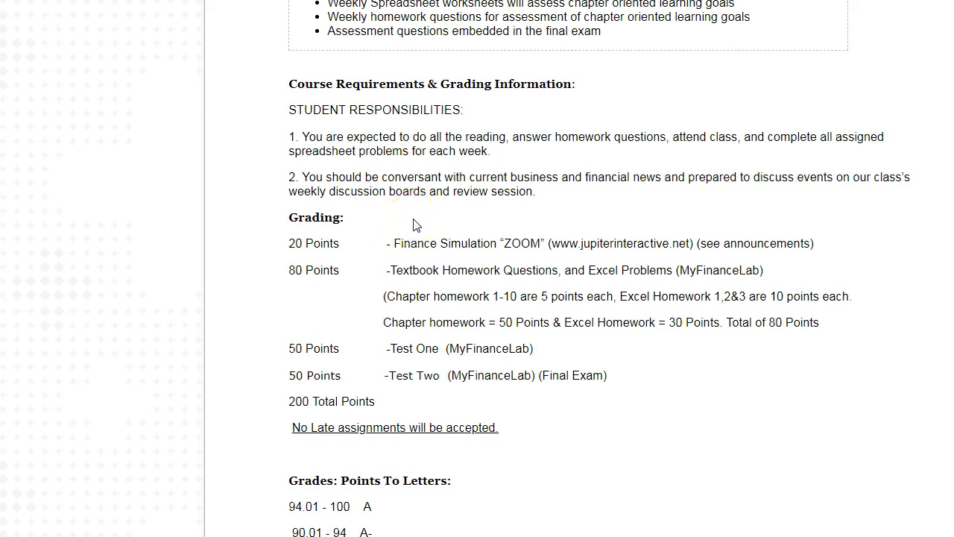
scroll(416, 225, down, 1)
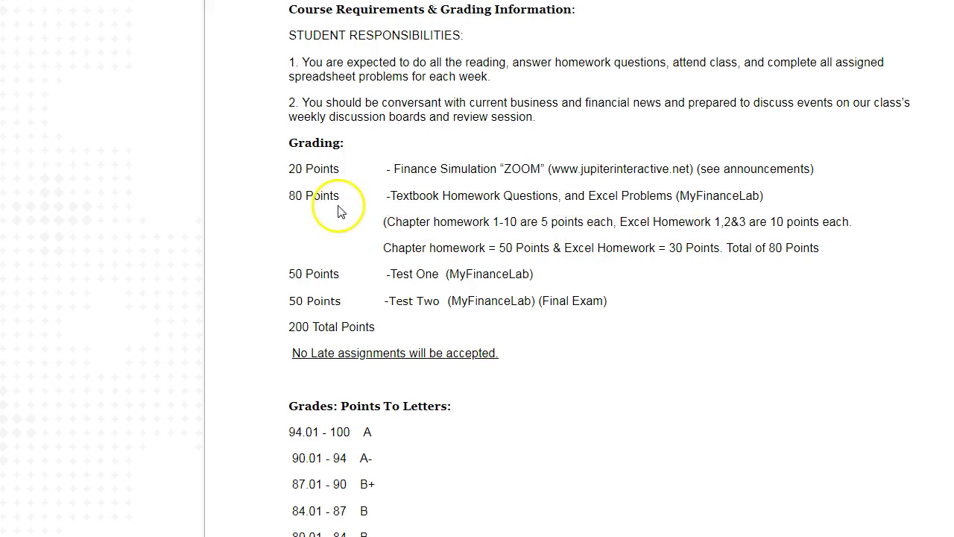
scroll(351, 209, down, 1)
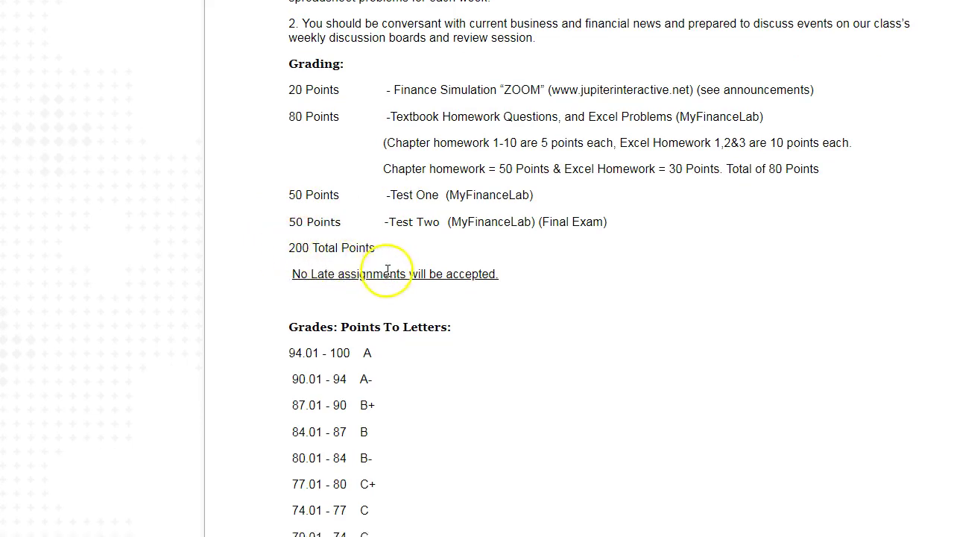
scroll(384, 274, down, 1)
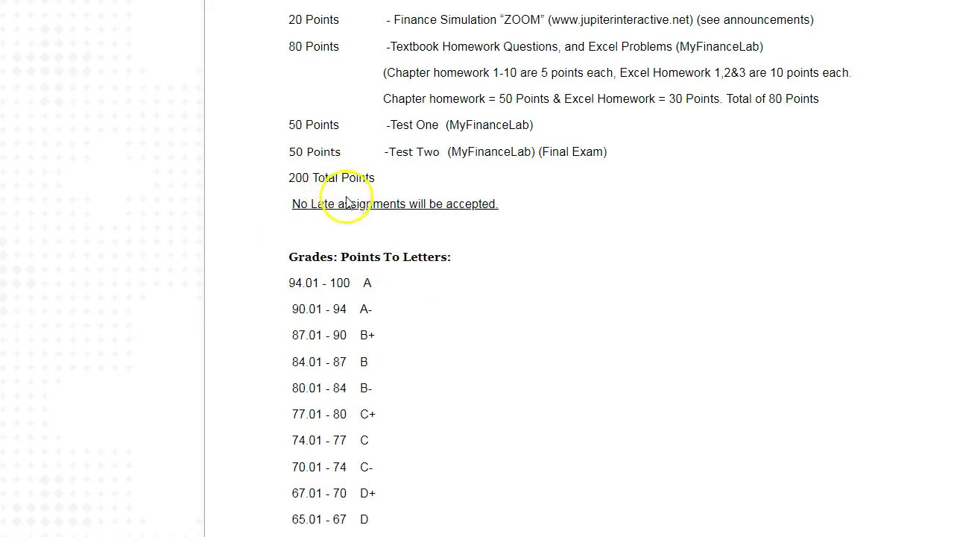
scroll(356, 240, down, 1)
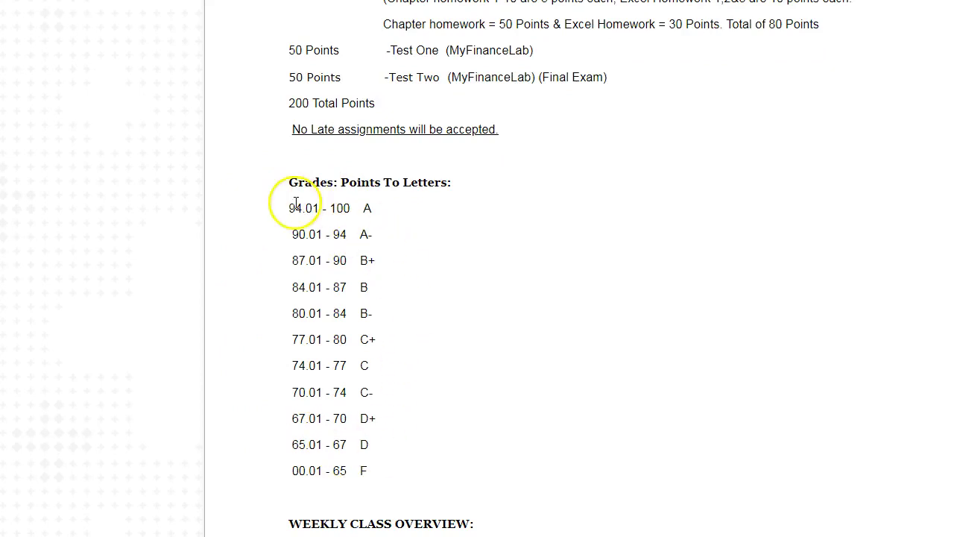
scroll(274, 305, down, 4)
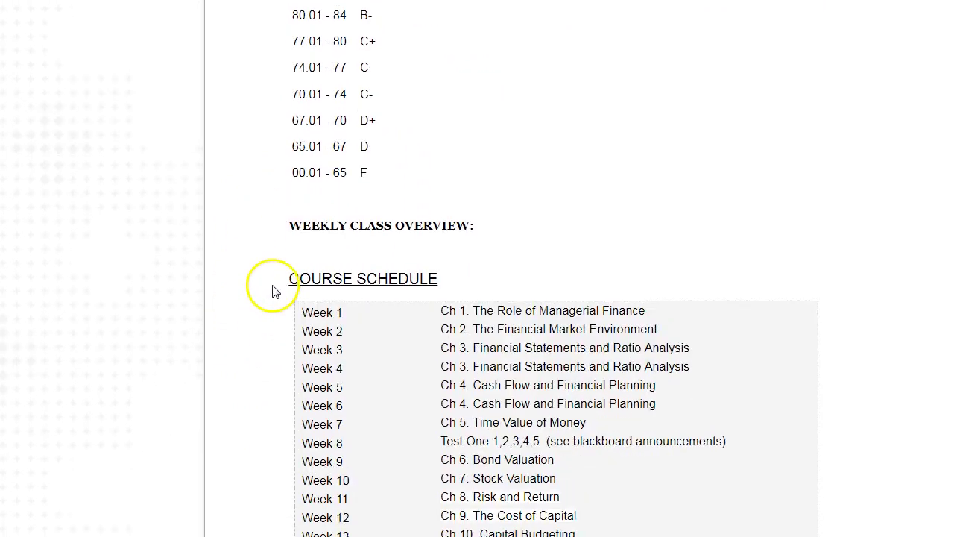
scroll(298, 299, down, 3)
scroll(234, 256, up, 1)
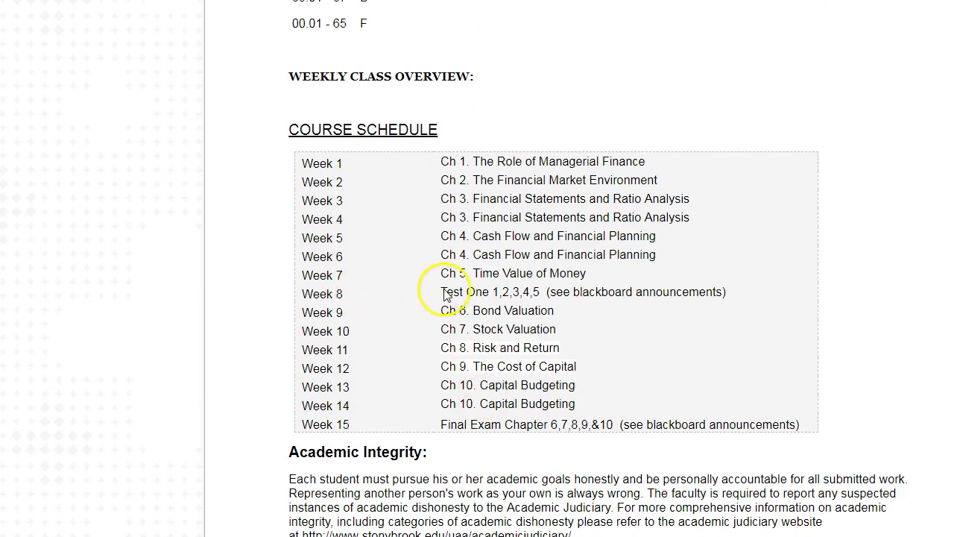
scroll(287, 343, up, 2)
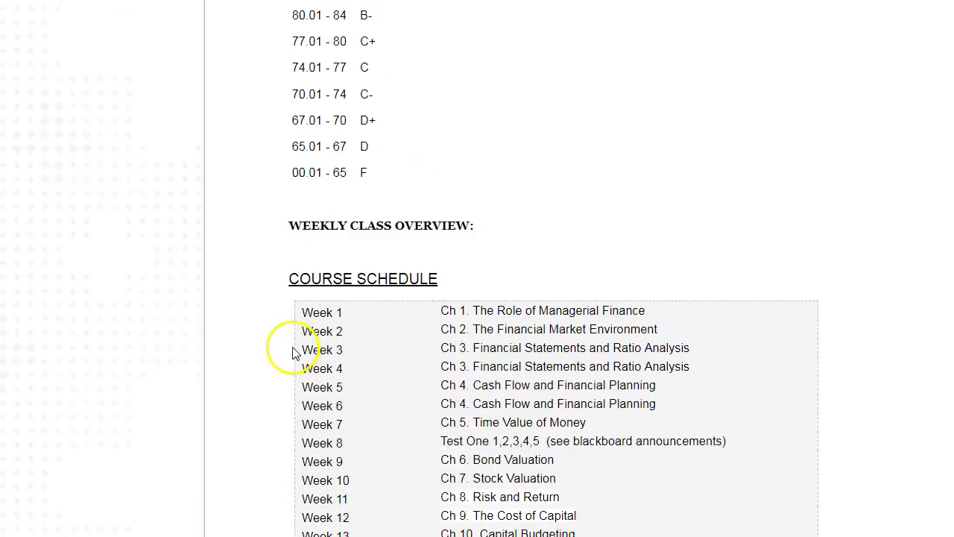
scroll(295, 358, down, 1)
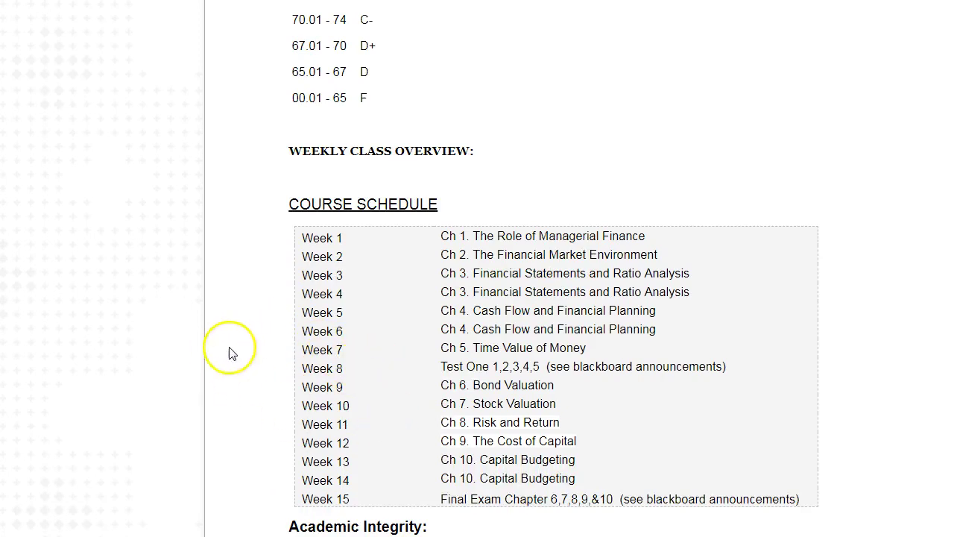
scroll(240, 350, down, 10)
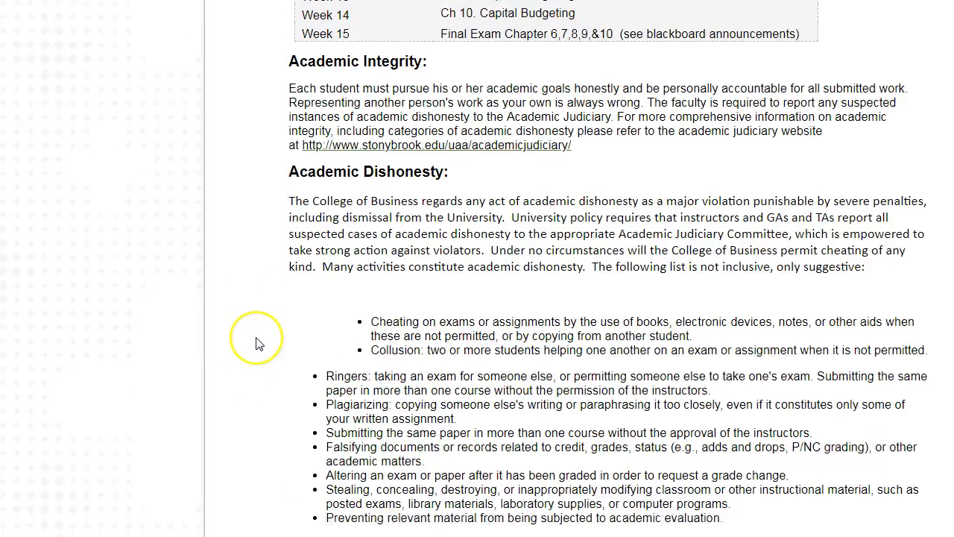
scroll(255, 344, down, 1)
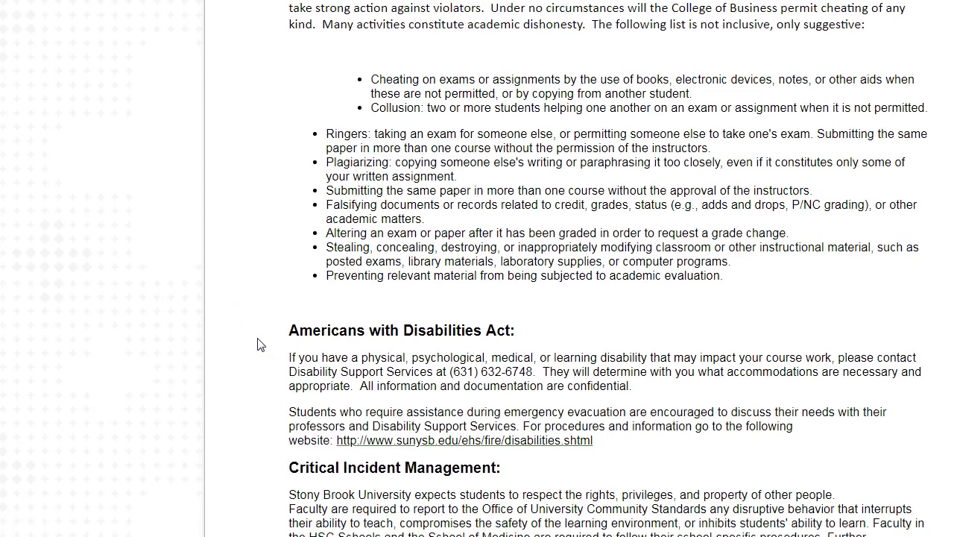
scroll(260, 344, up, 5)
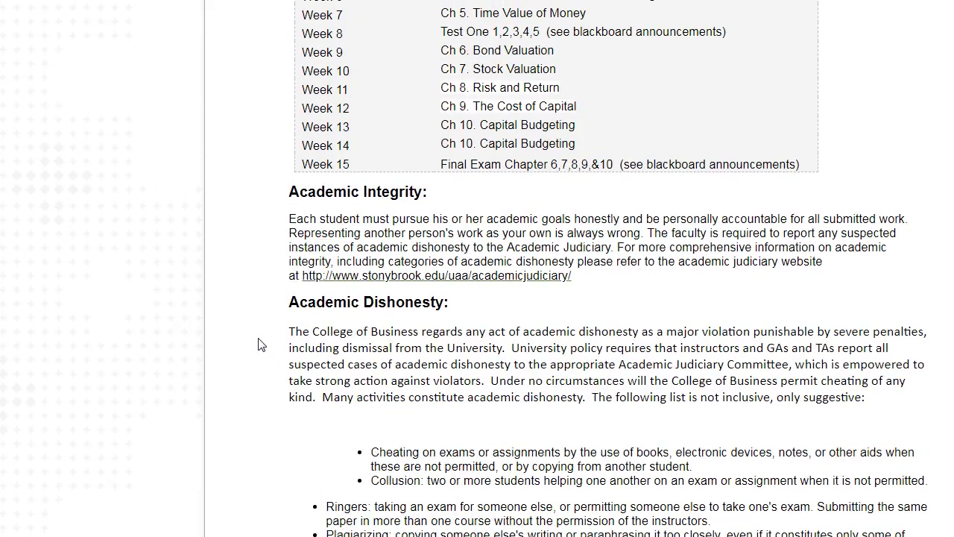
scroll(261, 345, up, 12)
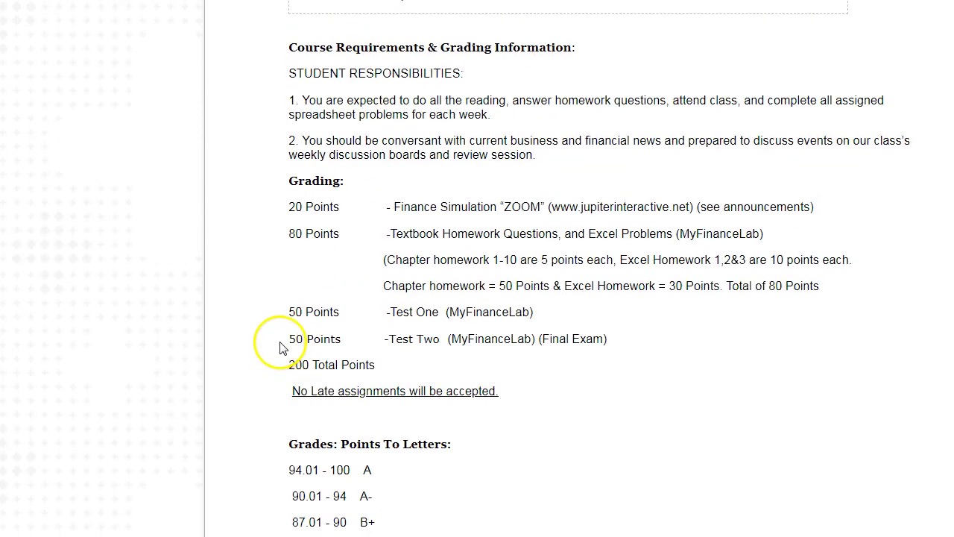
scroll(254, 348, up, 4)
scroll(626, 283, up, 14)
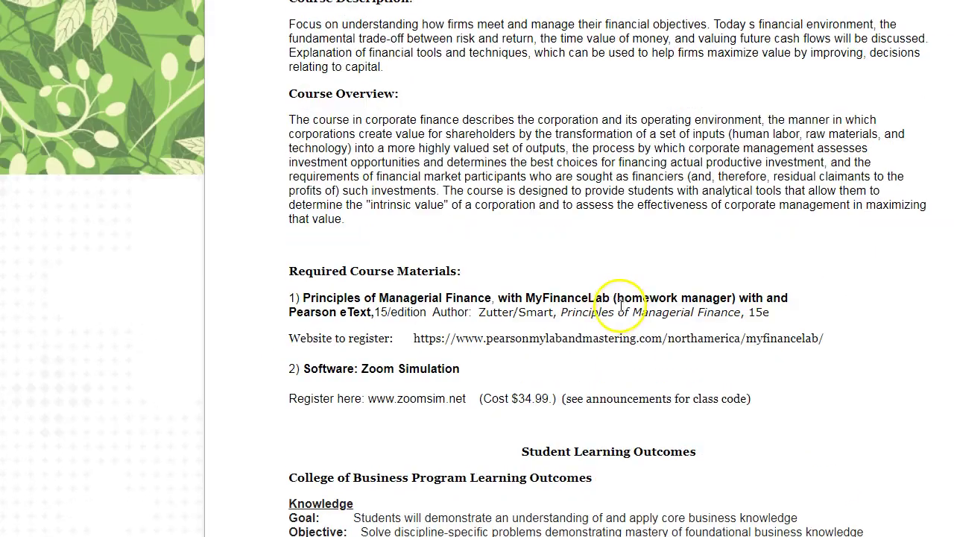
scroll(617, 308, up, 4)
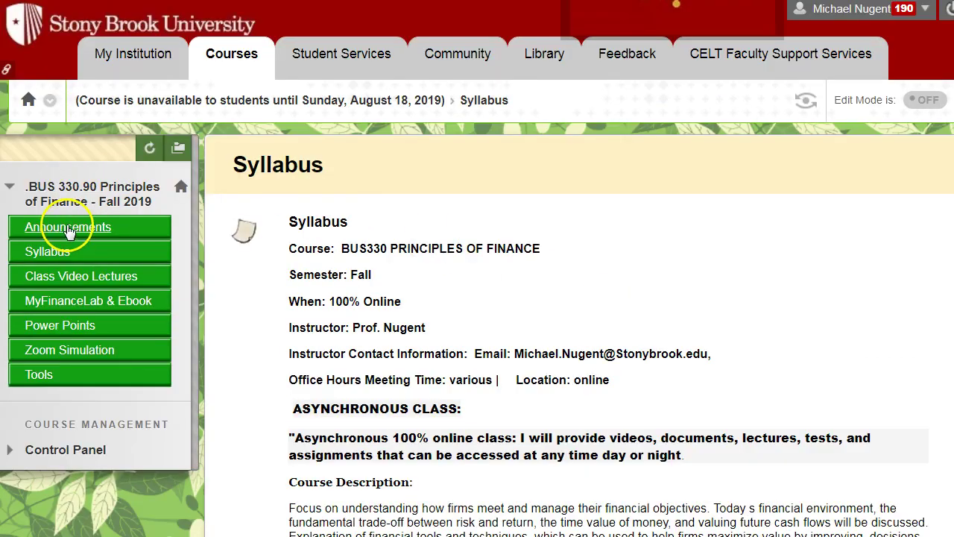
- Go back to the course Announcements and review the Getting Started post and MyFinanceLab registration steps
click(68, 232)
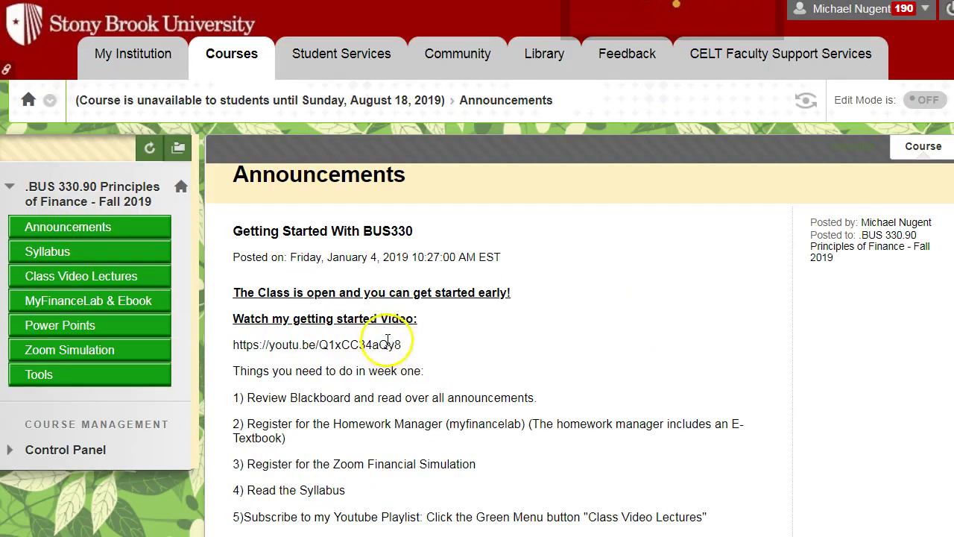
scroll(402, 343, down, 3)
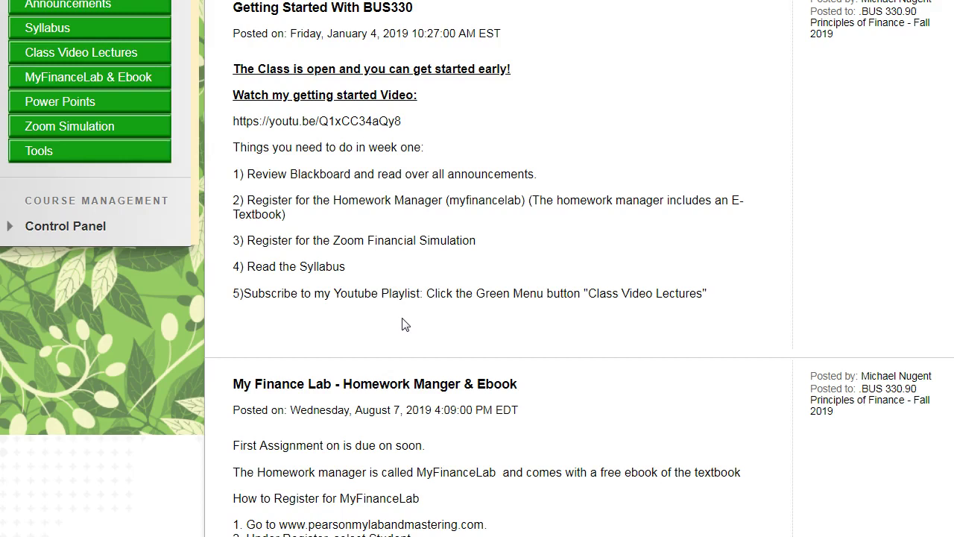
scroll(405, 323, down, 6)
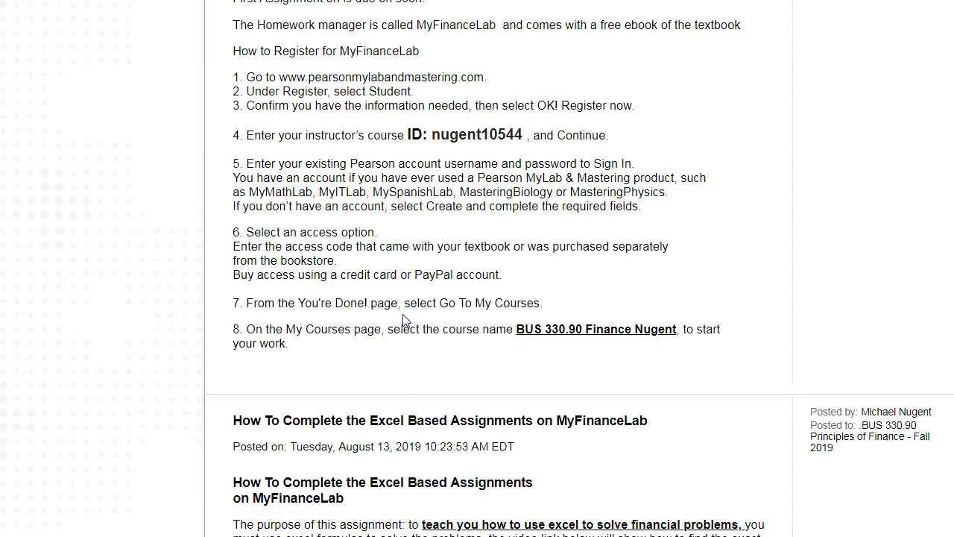
scroll(405, 323, up, 7)
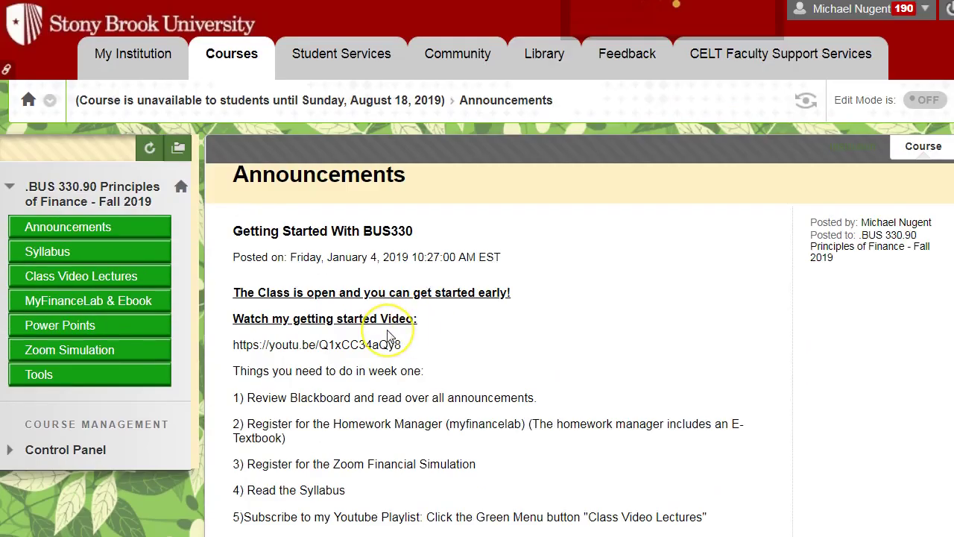